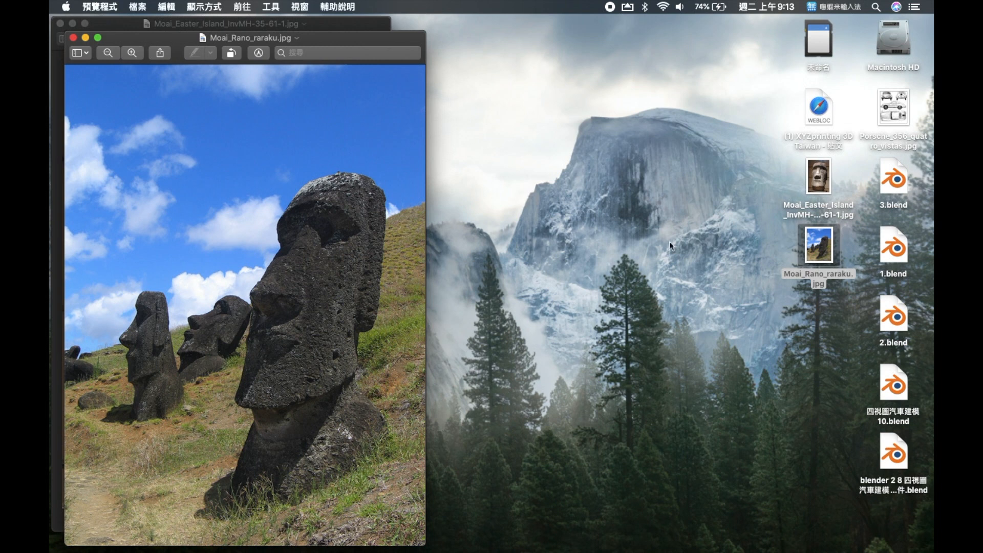
Step: Close both Moai reference photos and switch to Blender, making its window full screen
{"action": "left_click", "coordinate": [72, 38]}
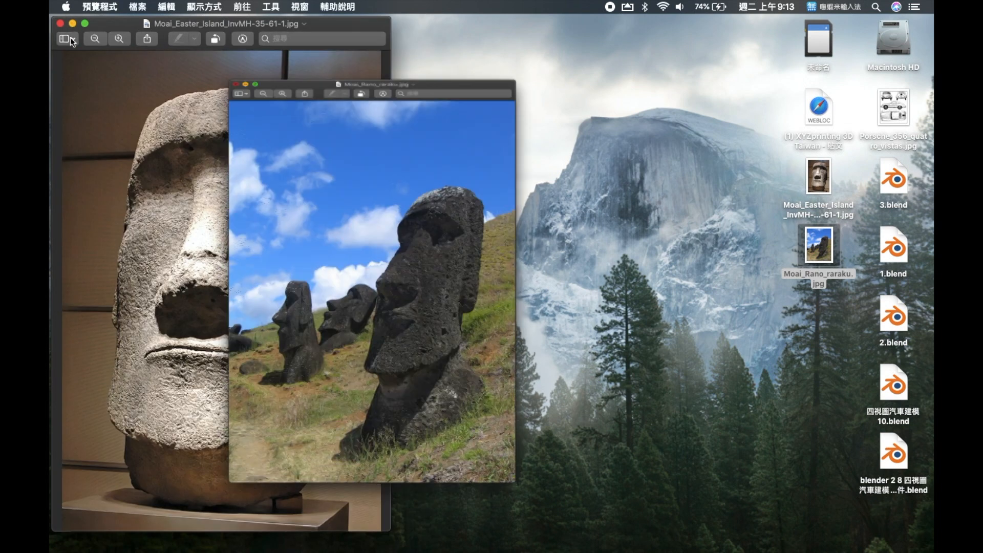
{"action": "left_click", "coordinate": [59, 24]}
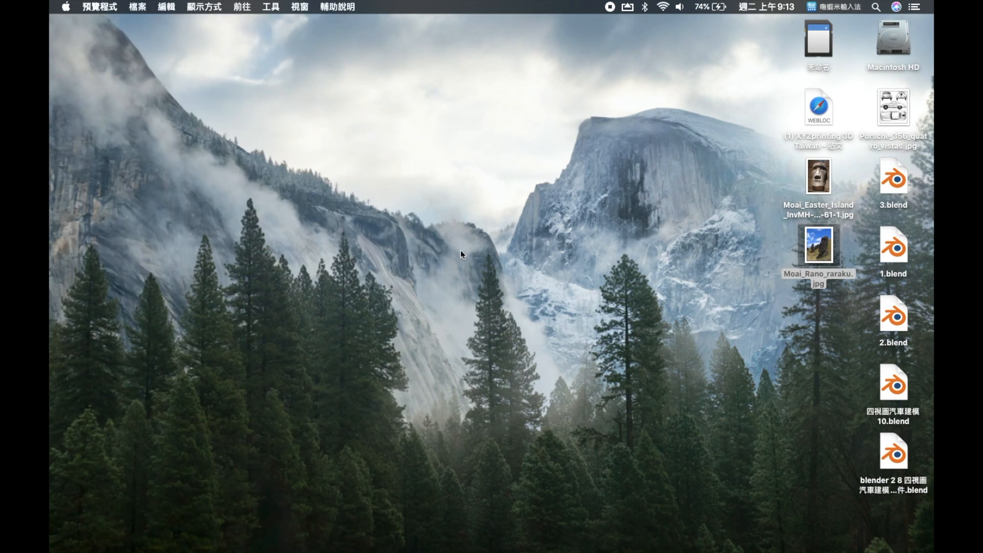
{"action": "mouse_move", "coordinate": [537, 550]}
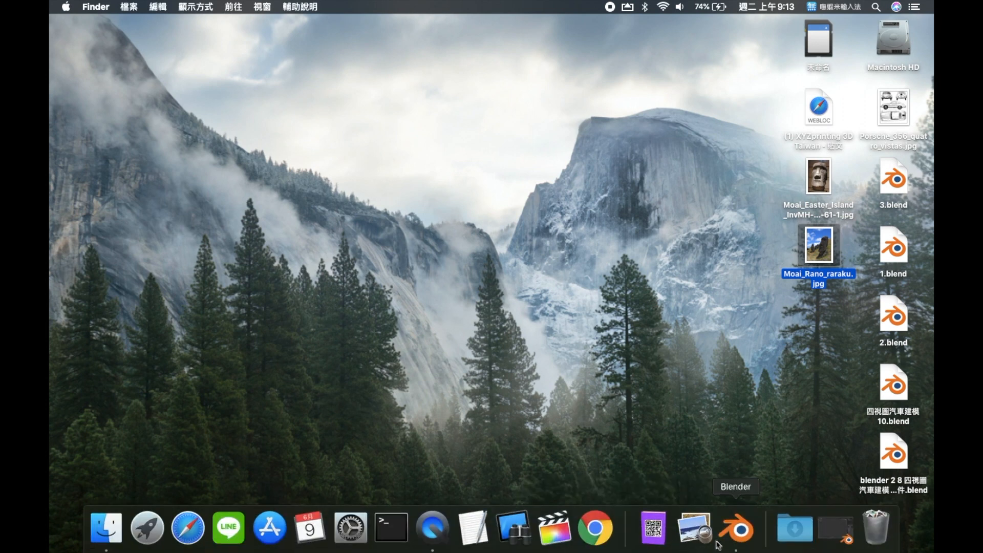
{"action": "left_click", "coordinate": [736, 533]}
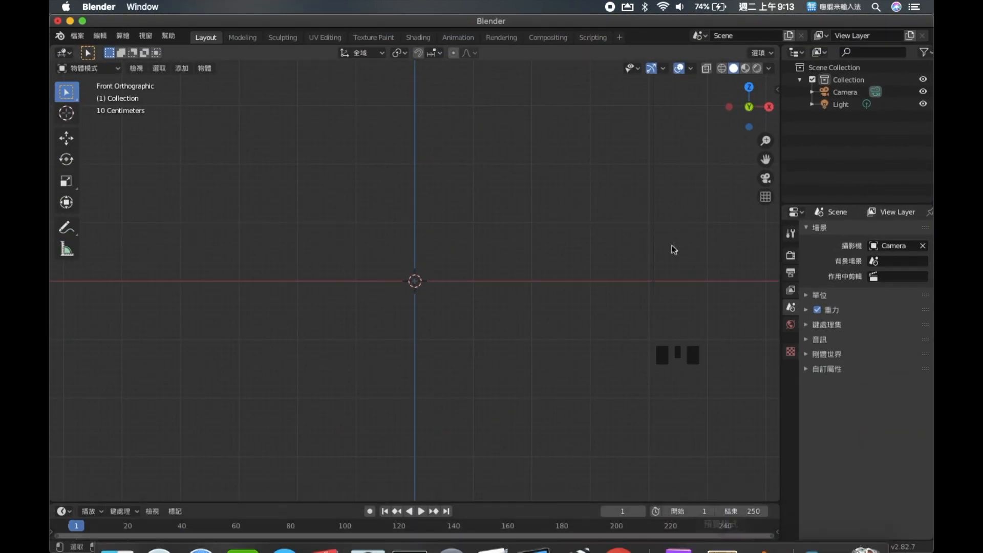
{"action": "left_click", "coordinate": [83, 21]}
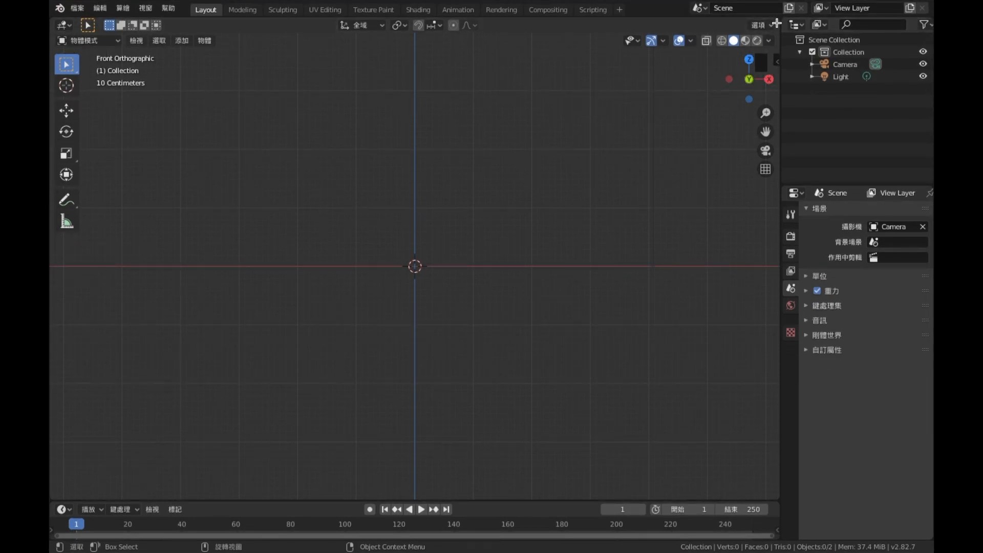
Step: Split the 3D viewport to get two stacked areas beside it and turn both into Image Editors
{"action": "left_click_drag", "start_coordinate": [777, 23], "coordinate": [563, 19]}
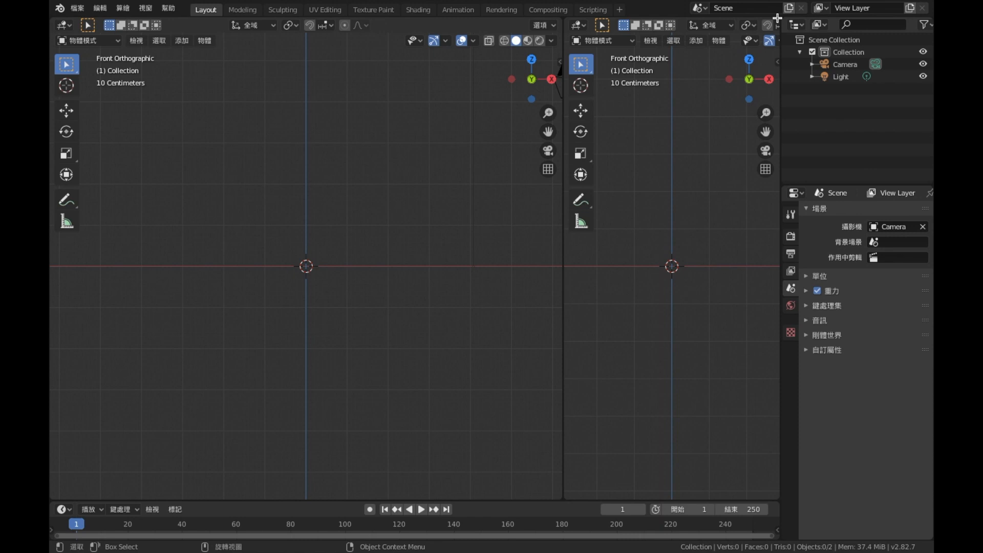
{"action": "left_click_drag", "start_coordinate": [778, 19], "coordinate": [777, 272]}
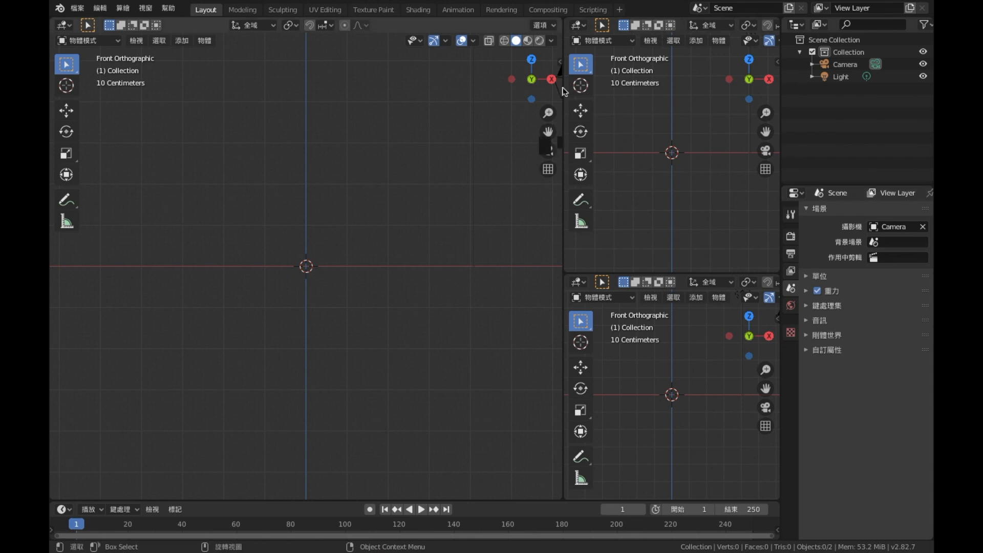
{"action": "left_click", "coordinate": [578, 26]}
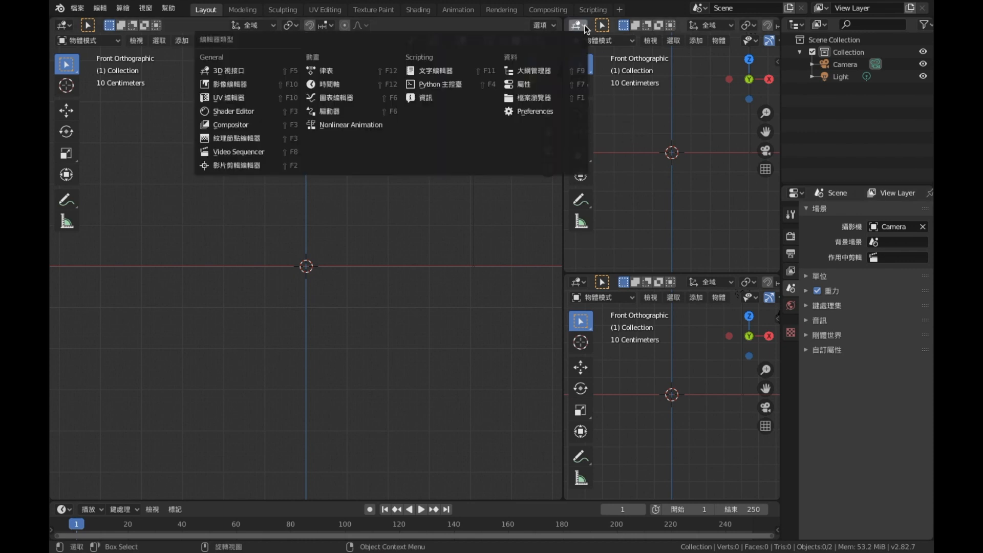
{"action": "left_click", "coordinate": [251, 85]}
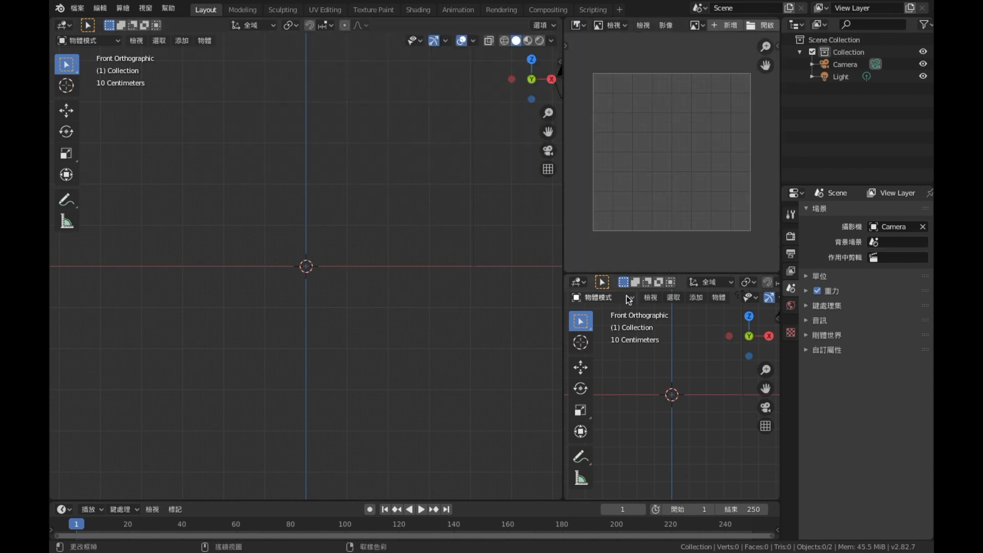
{"action": "left_click", "coordinate": [579, 282]}
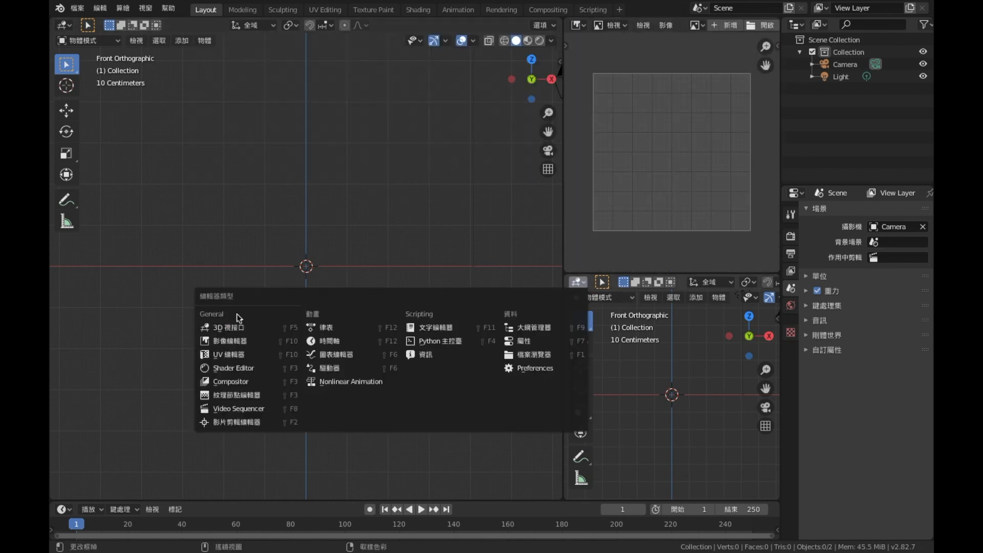
{"action": "left_click", "coordinate": [220, 341]}
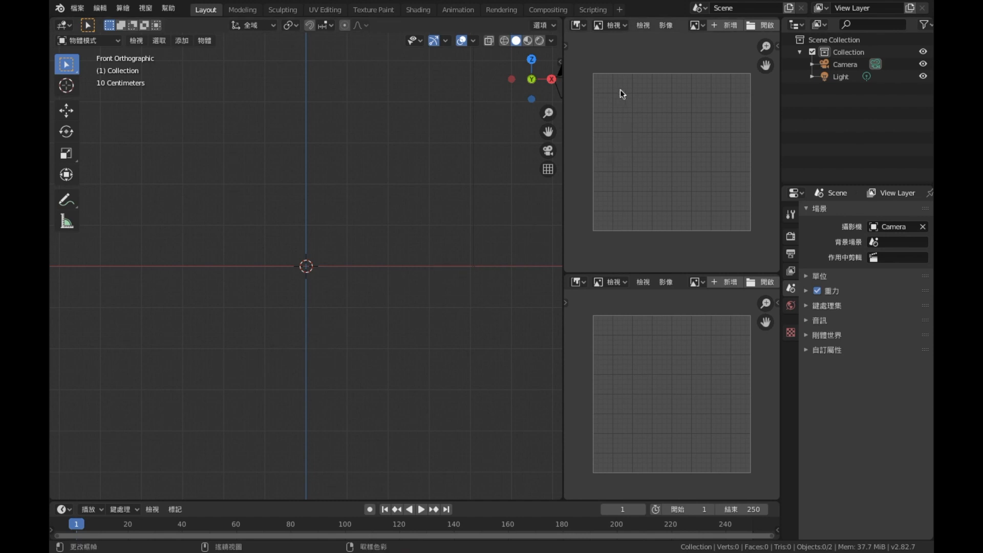
Step: Load Moai_Easter_Island_InvMH-35-61-1.jpg from the Desktop into the upper Image Editor so the whole head is visible
{"action": "left_click", "coordinate": [674, 23]}
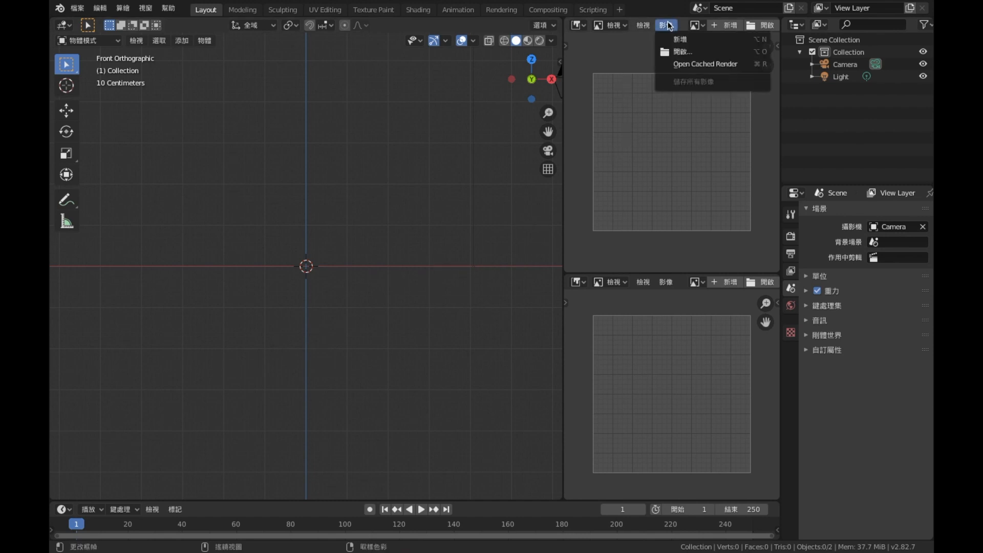
{"action": "left_click", "coordinate": [678, 52]}
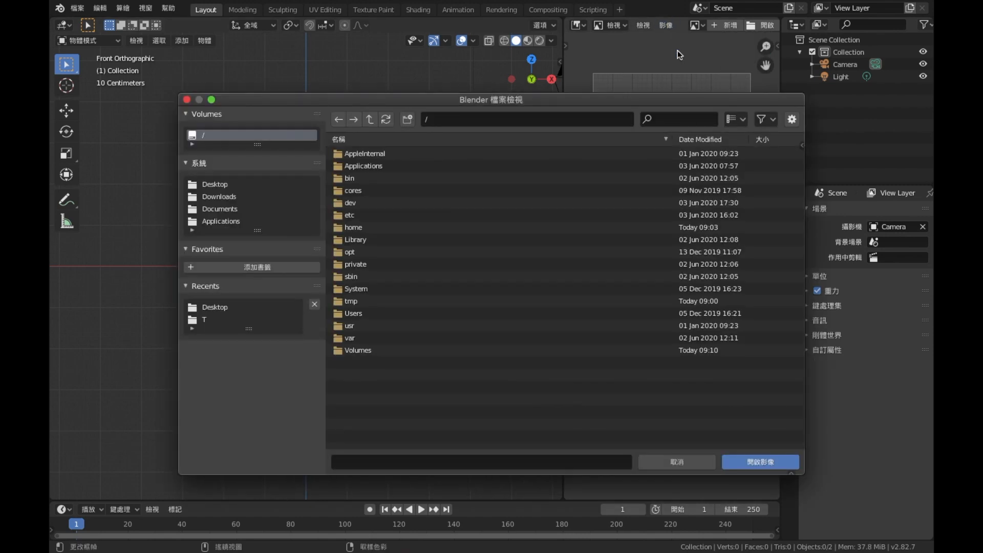
{"action": "left_click", "coordinate": [214, 186]}
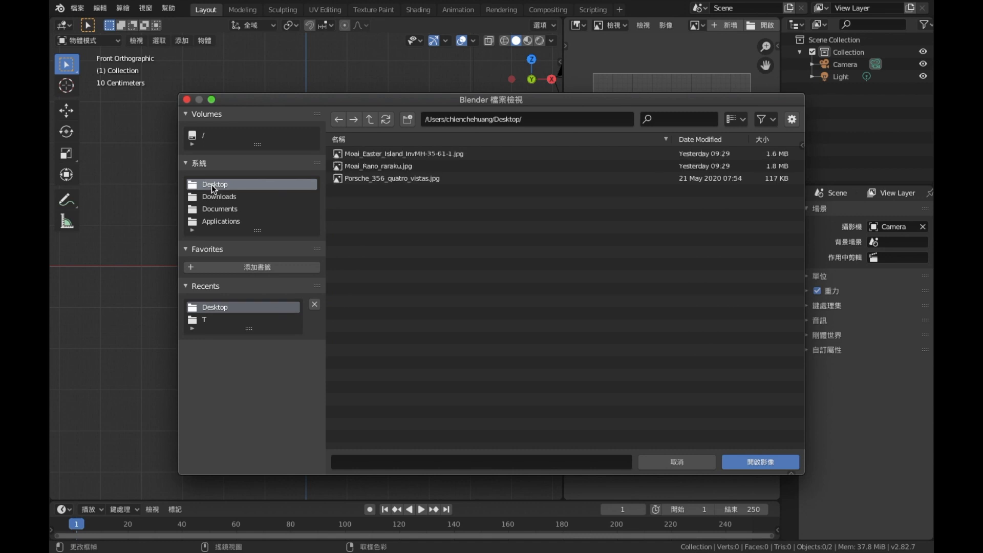
{"action": "left_click", "coordinate": [376, 153]}
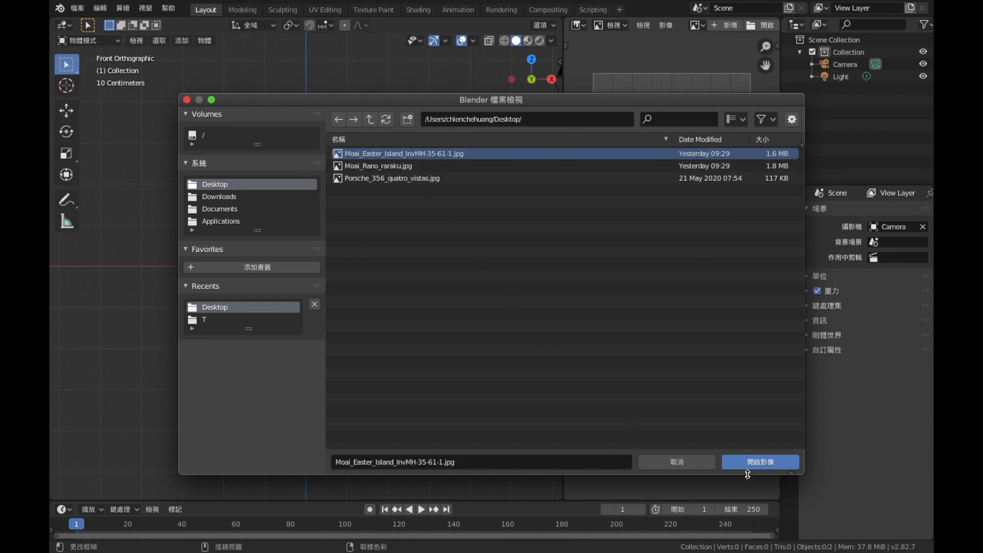
{"action": "left_click", "coordinate": [748, 468]}
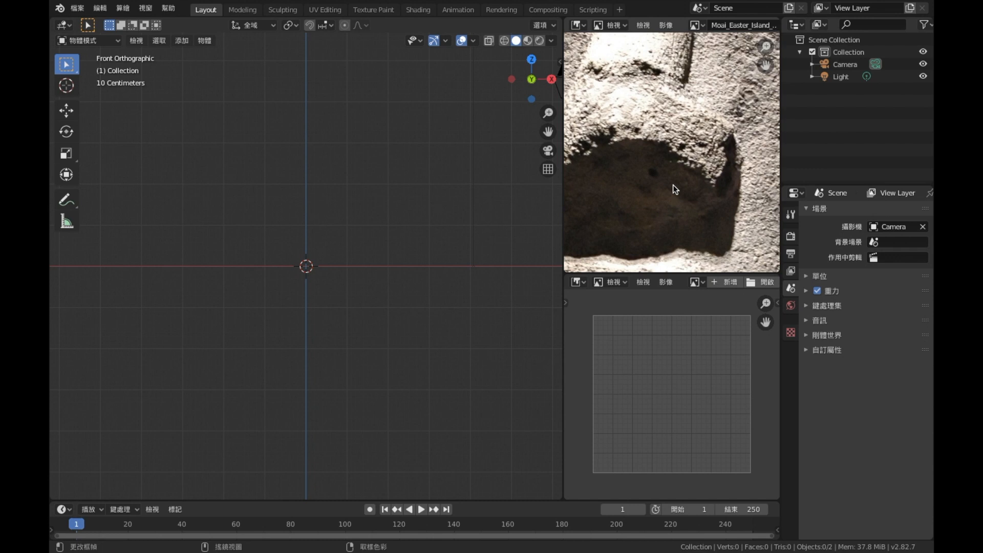
{"action": "scroll", "coordinate": [673, 185], "scroll_direction": "down", "scroll_amount": 5}
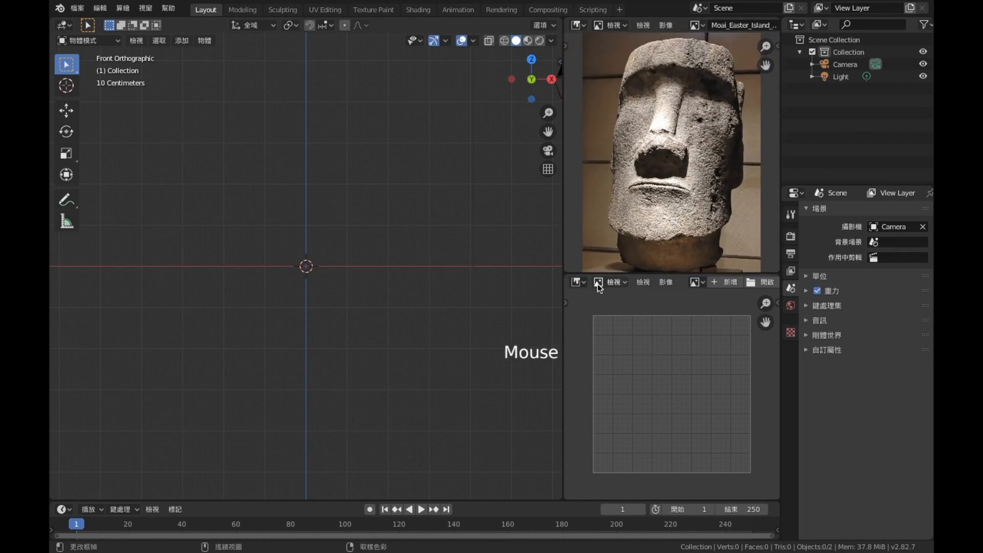
Step: Load Moai_Rano_raraku.jpg from the Desktop into the lower Image Editor and frame the large statue in it
{"action": "left_click", "coordinate": [666, 283]}
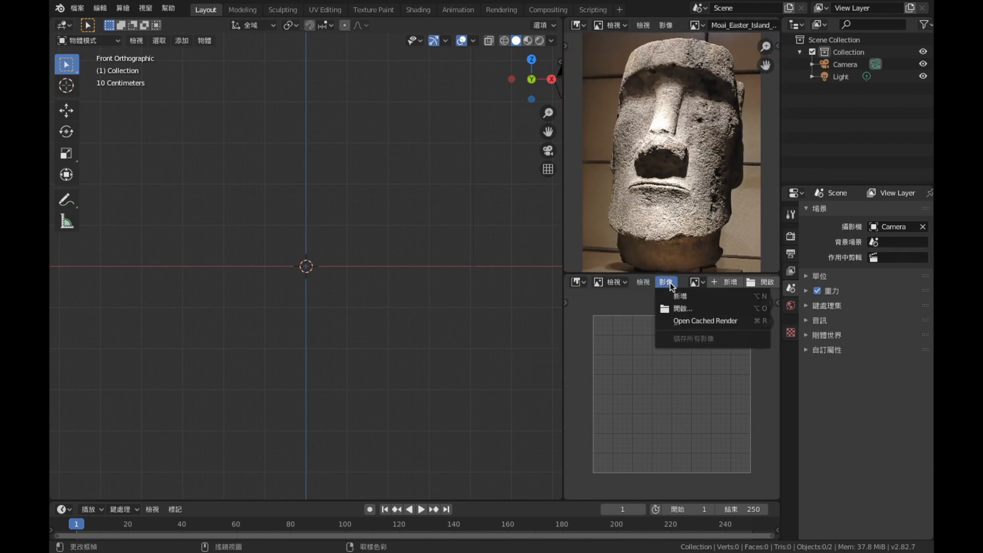
{"action": "left_click", "coordinate": [681, 308]}
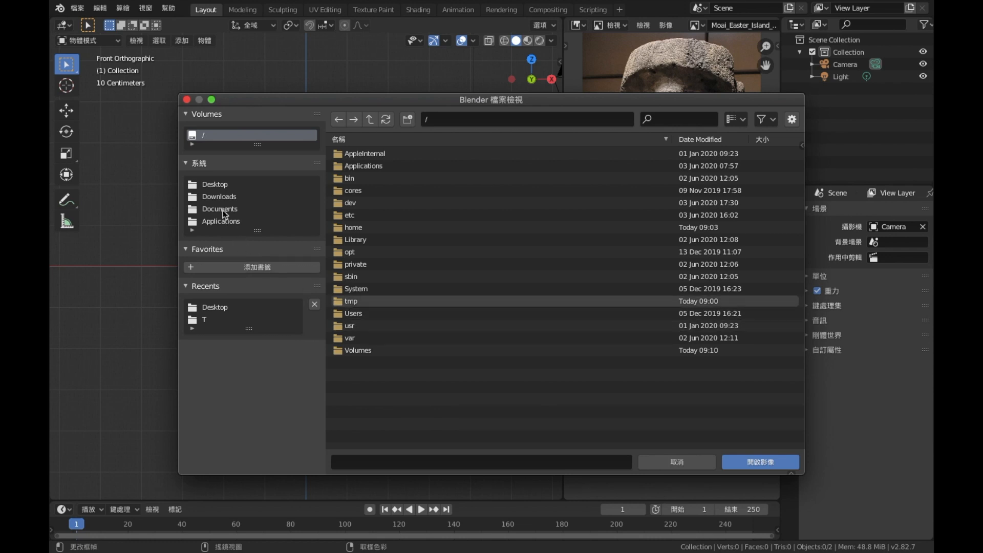
{"action": "left_click", "coordinate": [220, 187]}
{"action": "left_click", "coordinate": [388, 167]}
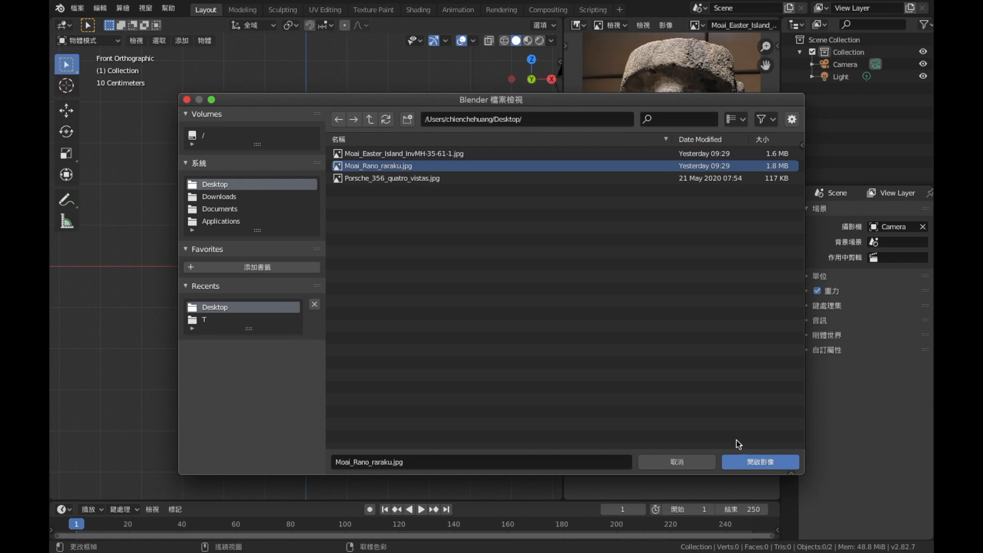
{"action": "left_click", "coordinate": [753, 464]}
{"action": "scroll", "coordinate": [719, 435], "scroll_direction": "down", "scroll_amount": 5}
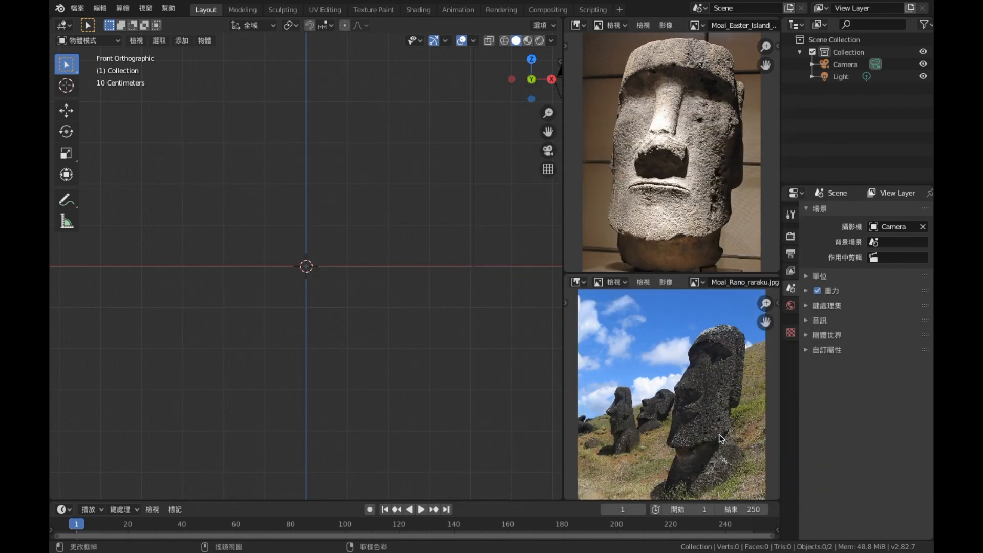
{"action": "middle_click_drag", "start_coordinate": [720, 430], "coordinate": [672, 407]}
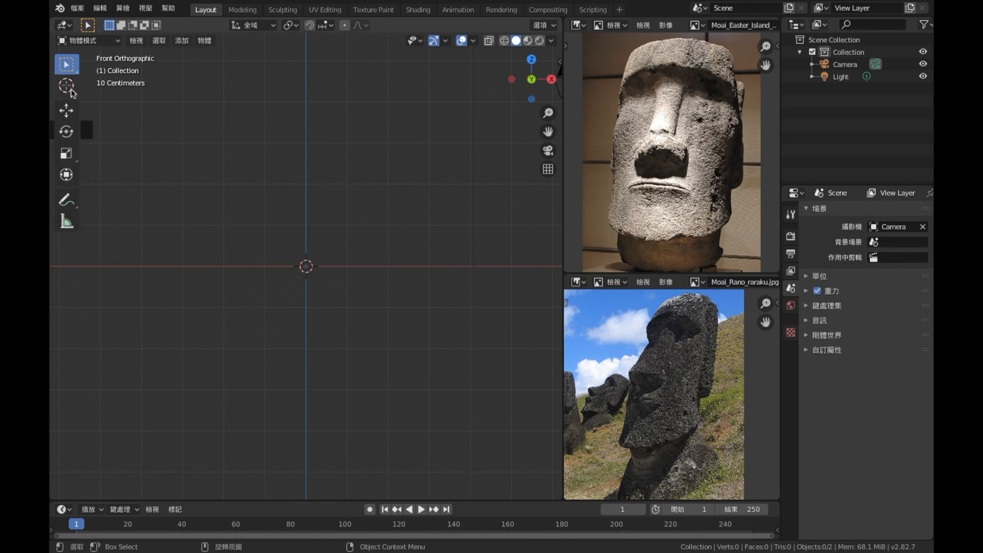
Step: Add a cube mesh at the origin and enter Edit Mode on it
{"action": "key", "text": "shift+a"}
{"action": "mouse_move", "coordinate": [266, 252]}
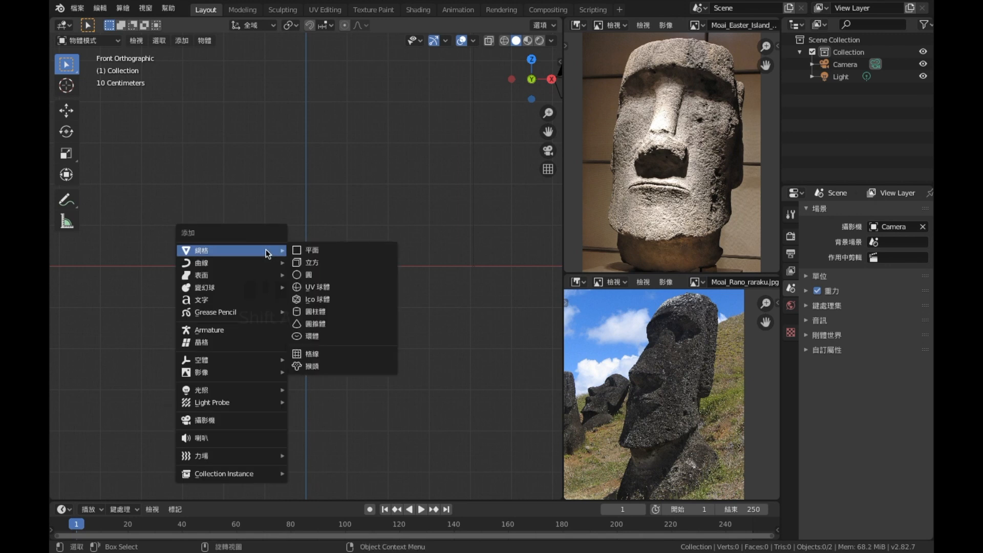
{"action": "left_click", "coordinate": [313, 262]}
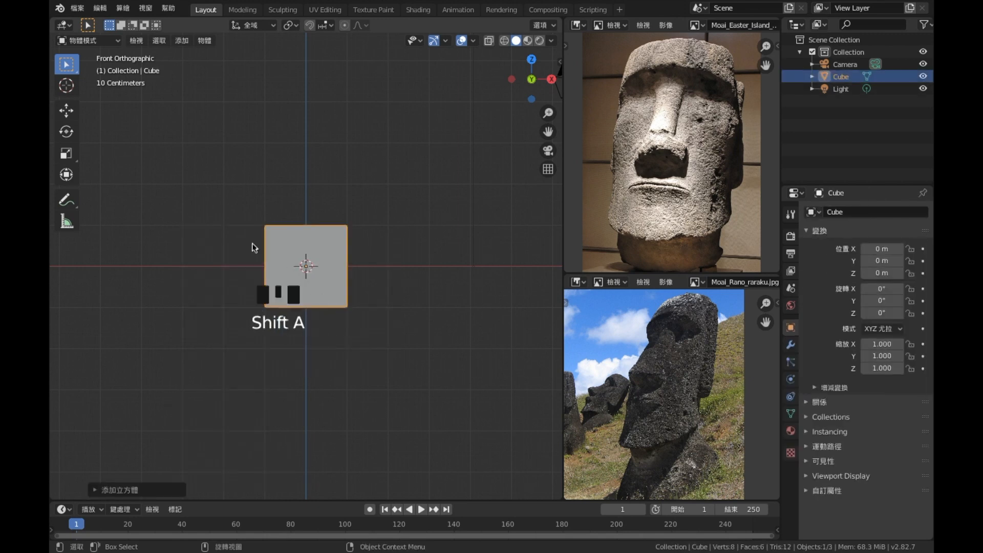
{"action": "key", "text": "Tab"}
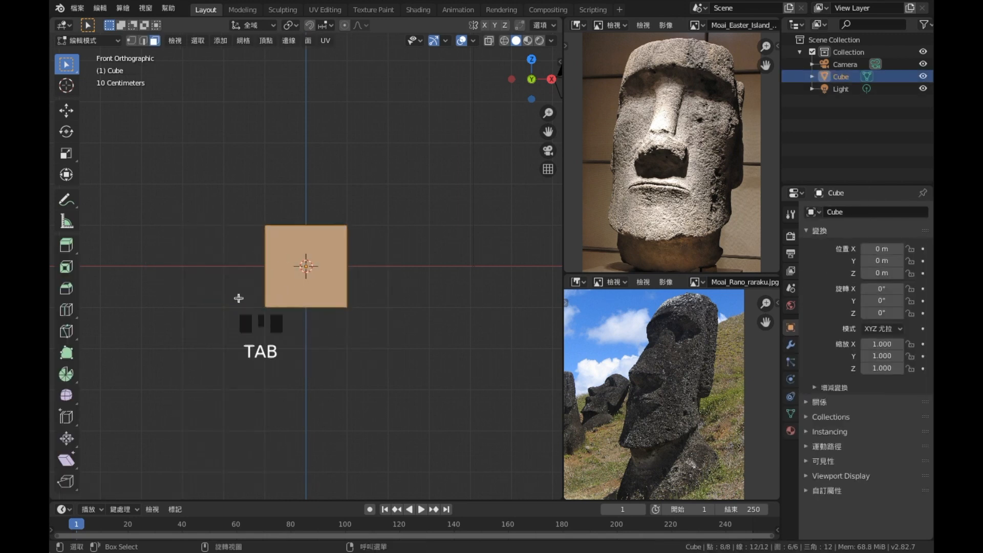
Step: Switch the cube to vertex selection and display it in wireframe shading
{"action": "key", "text": "z"}
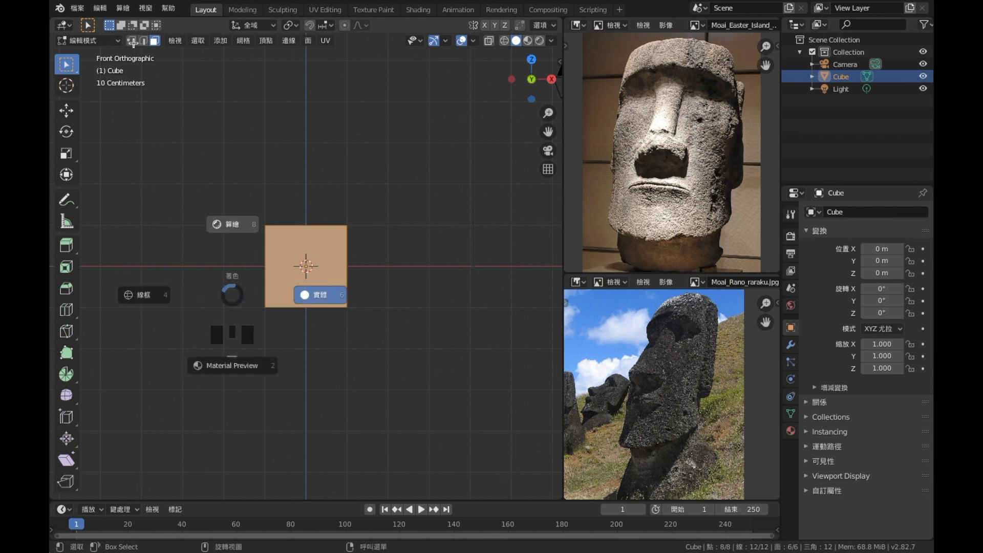
{"action": "left_click", "coordinate": [181, 121]}
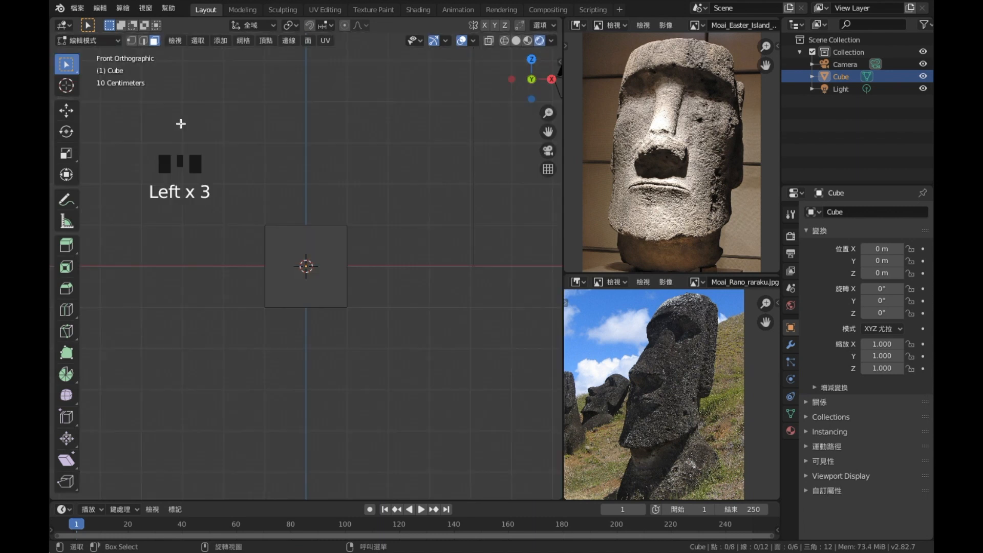
{"action": "left_click", "coordinate": [131, 44]}
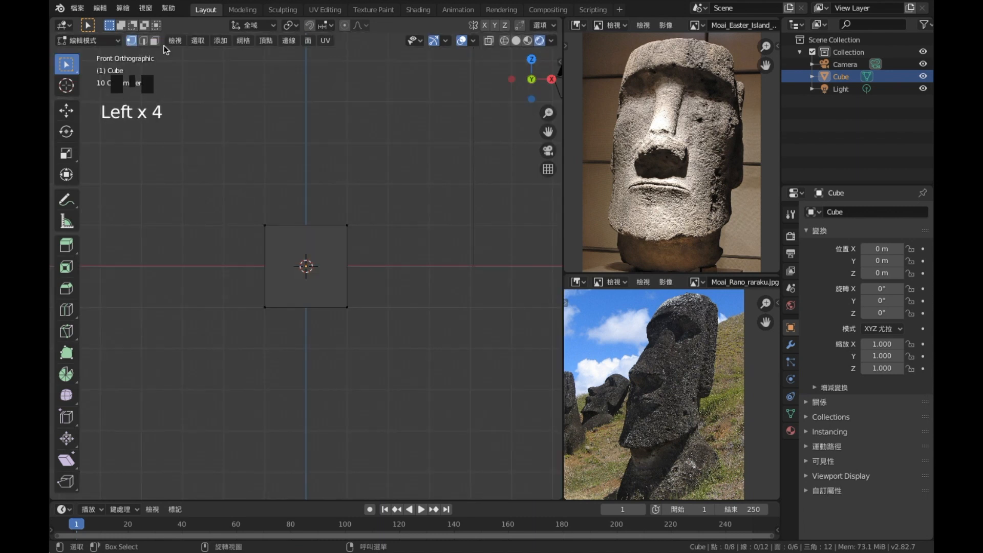
{"action": "left_click", "coordinate": [516, 42]}
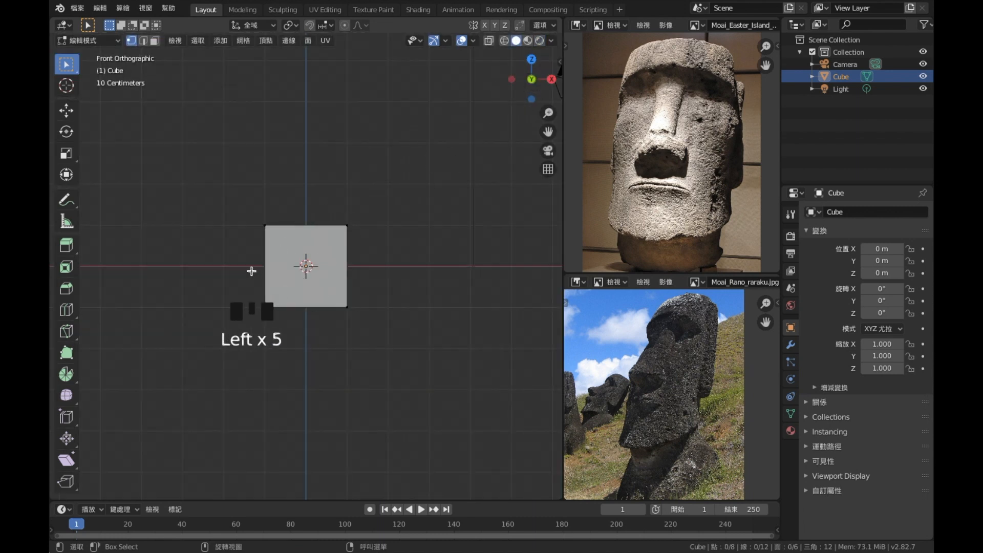
{"action": "key", "text": "z"}
Step: Move the cube's bottom vertices down along the Z axis to stretch it into a tall block
{"action": "left_click_drag", "start_coordinate": [232, 277], "coordinate": [408, 372]}
{"action": "key", "text": "g"}
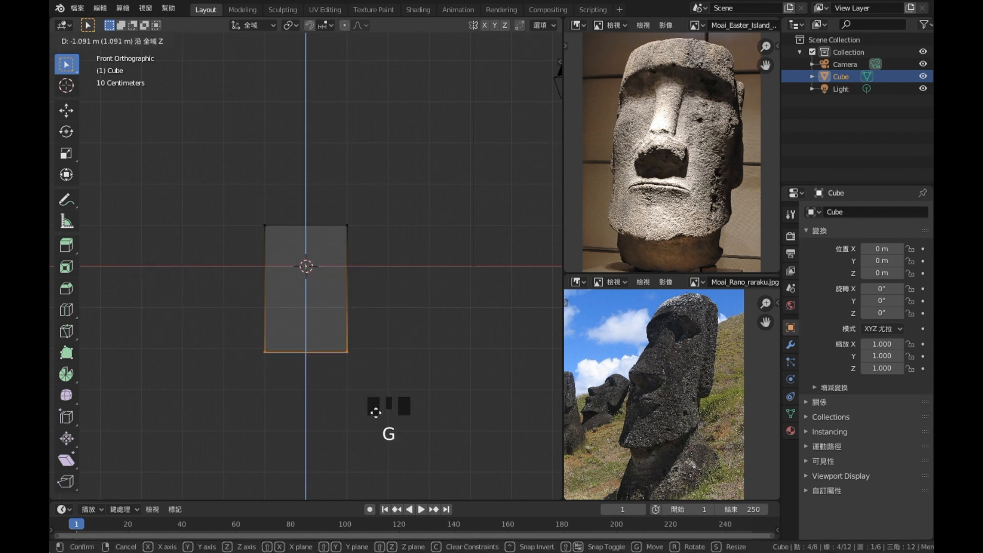
{"action": "left_click", "coordinate": [369, 432]}
Step: In the right side view, move the block's upper front edge back about 0.67 m and down about 0.10 m
{"action": "left_click", "coordinate": [257, 213]}
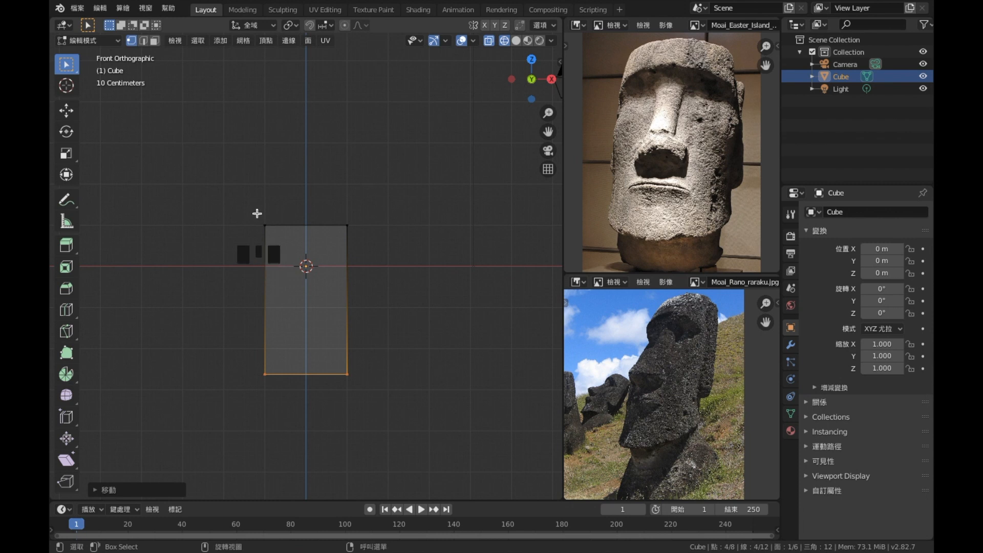
{"action": "middle_click_drag", "start_coordinate": [248, 210], "coordinate": [147, 228]}
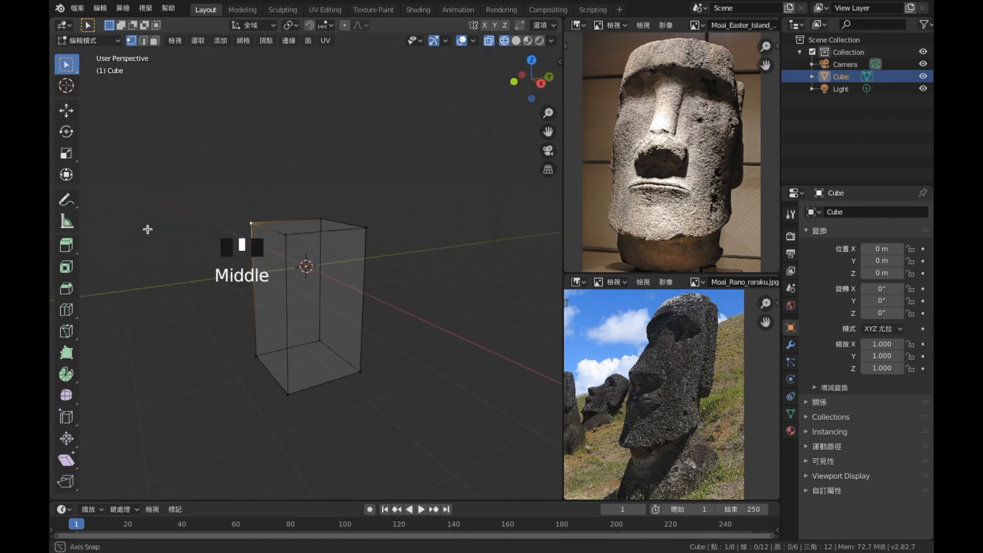
{"action": "key", "text": "KP_1"}
{"action": "key", "text": "KP_3"}
{"action": "left_click_drag", "start_coordinate": [219, 205], "coordinate": [291, 282]}
{"action": "key", "text": "g"}
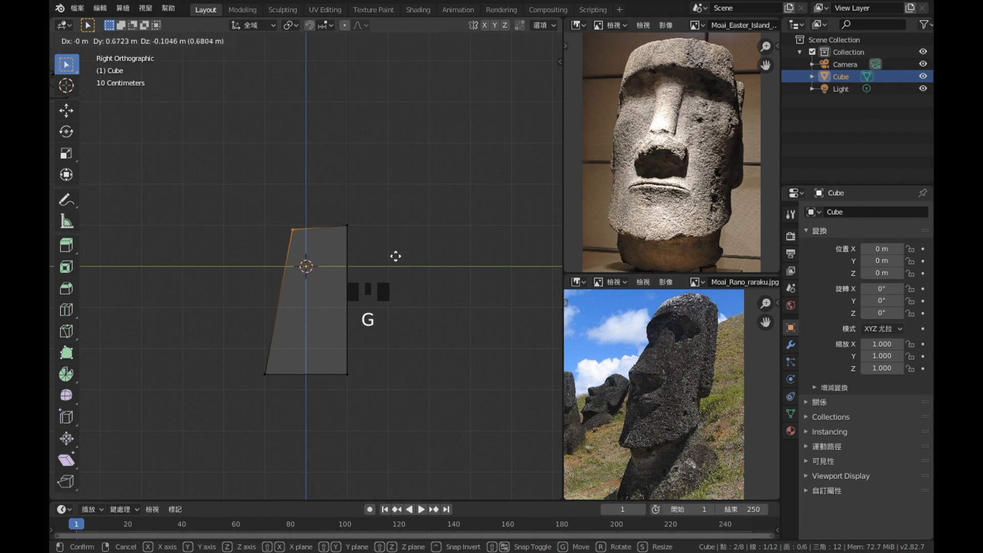
{"action": "left_click", "coordinate": [395, 256]}
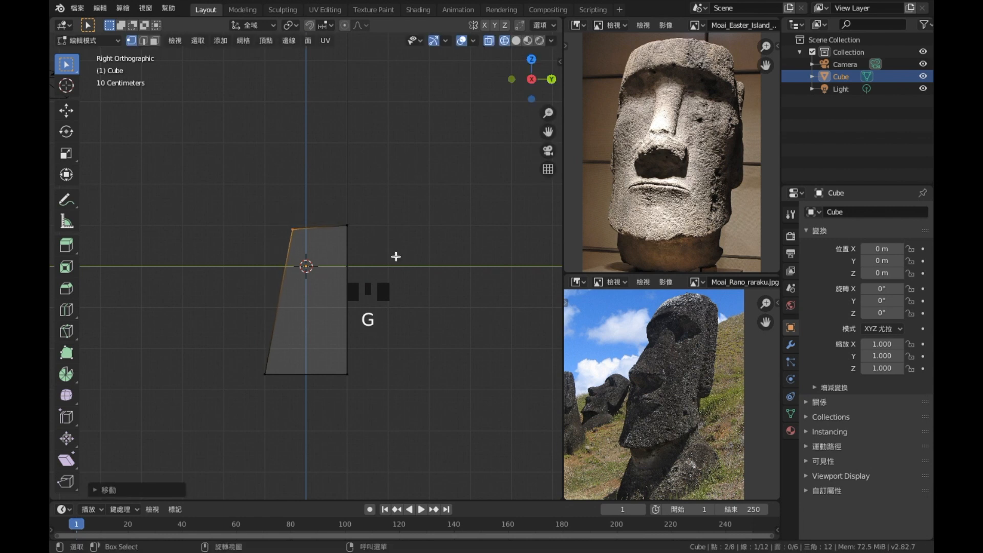
Step: Move the block's lower back edge slightly up and forward in the side view
{"action": "left_click", "coordinate": [329, 358]}
{"action": "key", "text": "g"}
{"action": "left_click", "coordinate": [397, 392]}
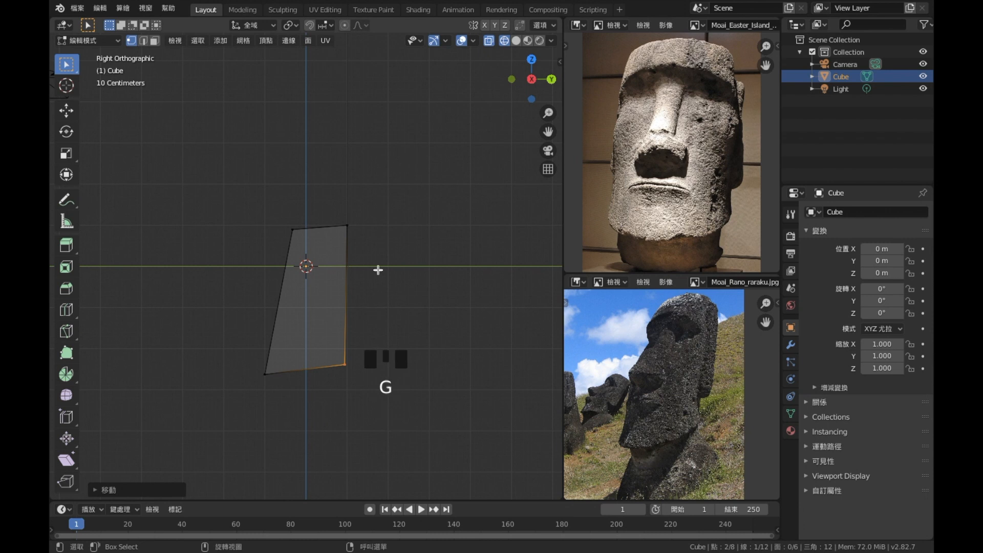
Step: Reposition the block's upper back edge slightly in the right side view
{"action": "left_click", "coordinate": [347, 226]}
{"action": "key", "text": "g"}
{"action": "left_click", "coordinate": [367, 266]}
Step: Display the block in solid shading and keep it in Edit Mode
{"action": "middle_click_drag", "start_coordinate": [369, 266], "coordinate": [476, 313]}
{"action": "key", "text": "z"}
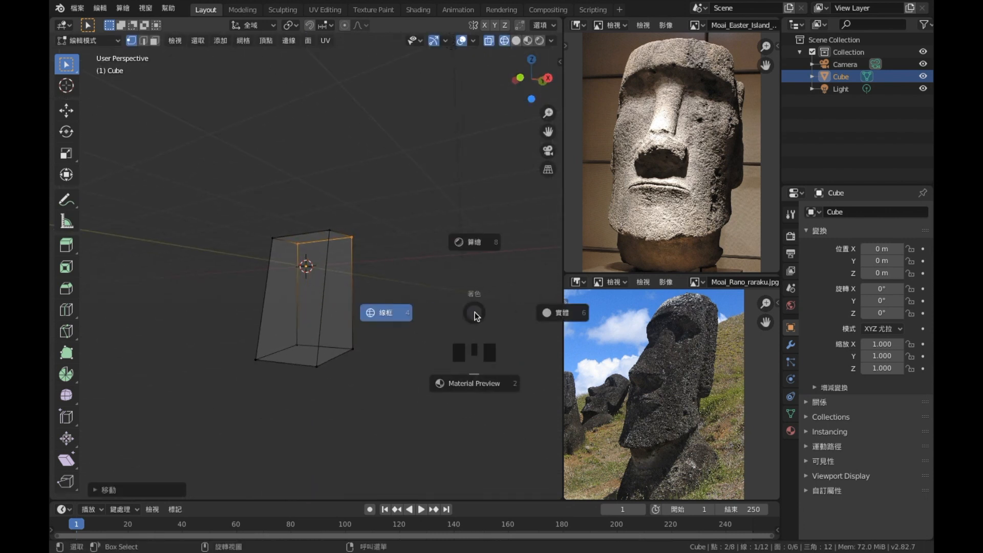
{"action": "left_click", "coordinate": [551, 315]}
{"action": "middle_click_drag", "start_coordinate": [372, 329], "coordinate": [425, 333]}
{"action": "key", "text": "Tab"}
{"action": "key", "text": "Tab"}
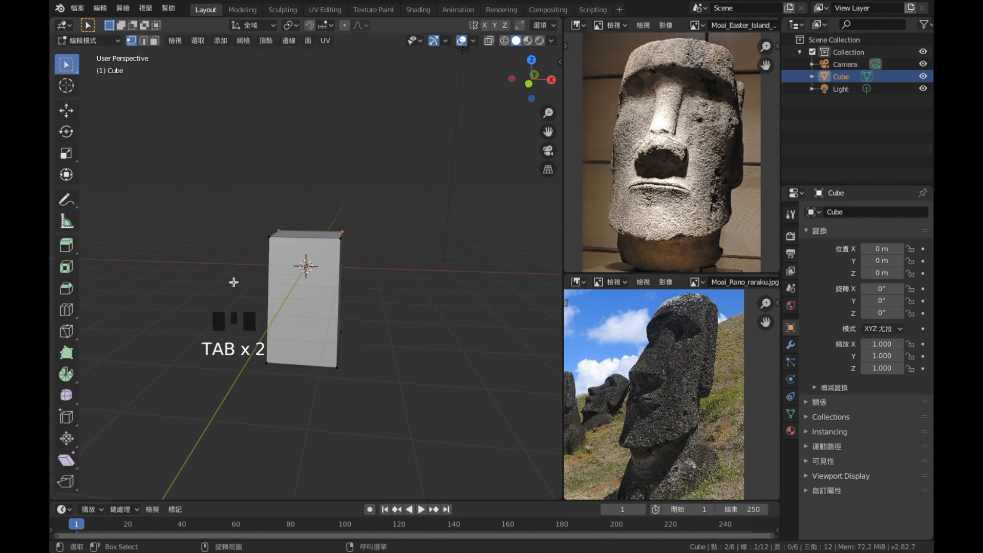
{"action": "key", "text": "Tab"}
{"action": "key", "text": "Tab"}
Step: Select the whole block and subdivide it once
{"action": "key", "text": "a"}
{"action": "right_click", "coordinate": [417, 294]}
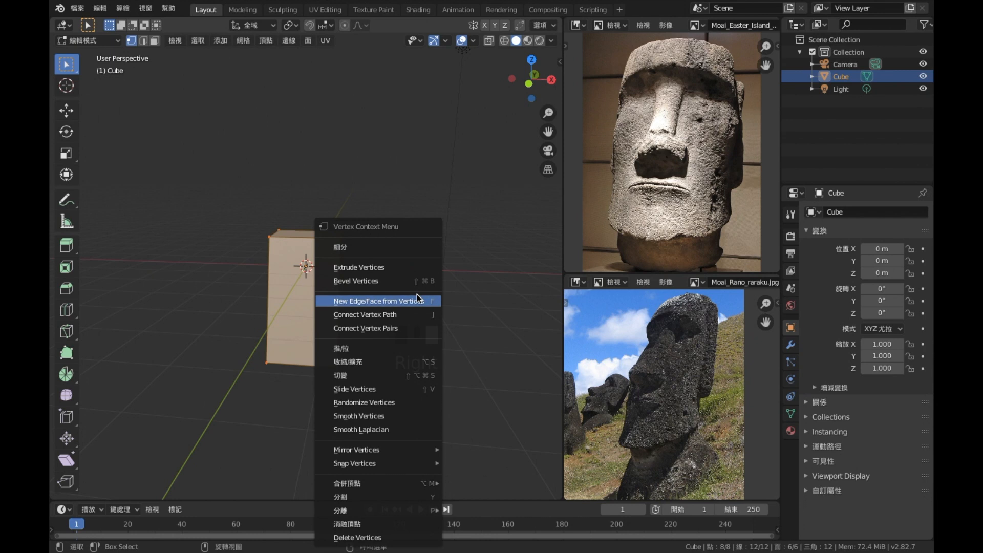
{"action": "left_click", "coordinate": [381, 248]}
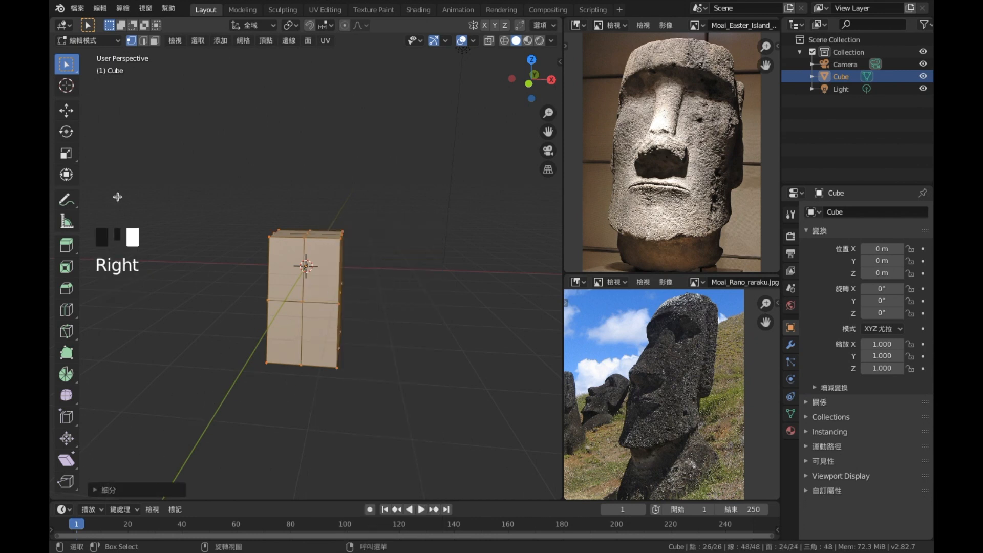
{"action": "middle_click_drag", "start_coordinate": [263, 220], "coordinate": [211, 220]}
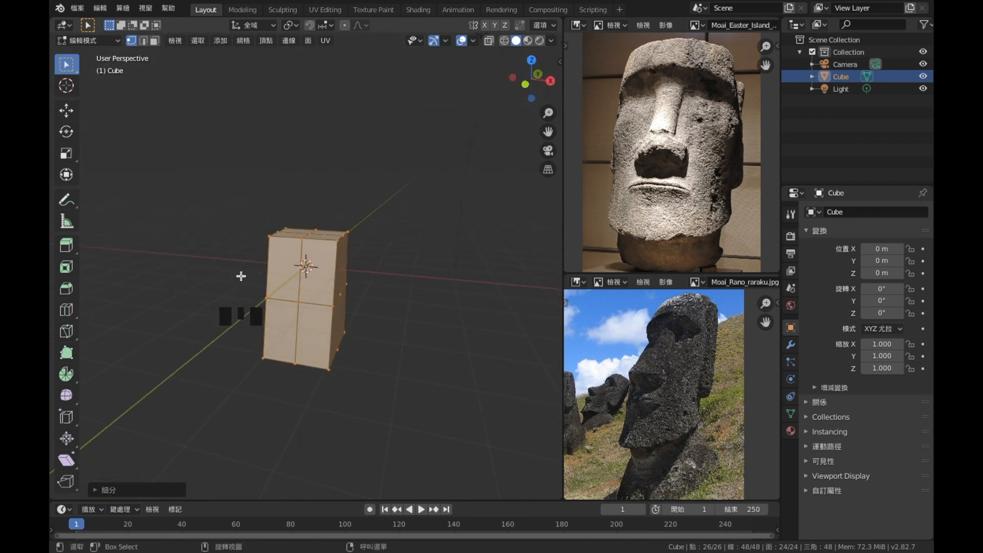
Step: Add two horizontal loop cuts around the block, one centred in its upper half and one centred in its lower half
{"action": "key", "text": "ctrl+r"}
{"action": "left_click", "coordinate": [275, 287]}
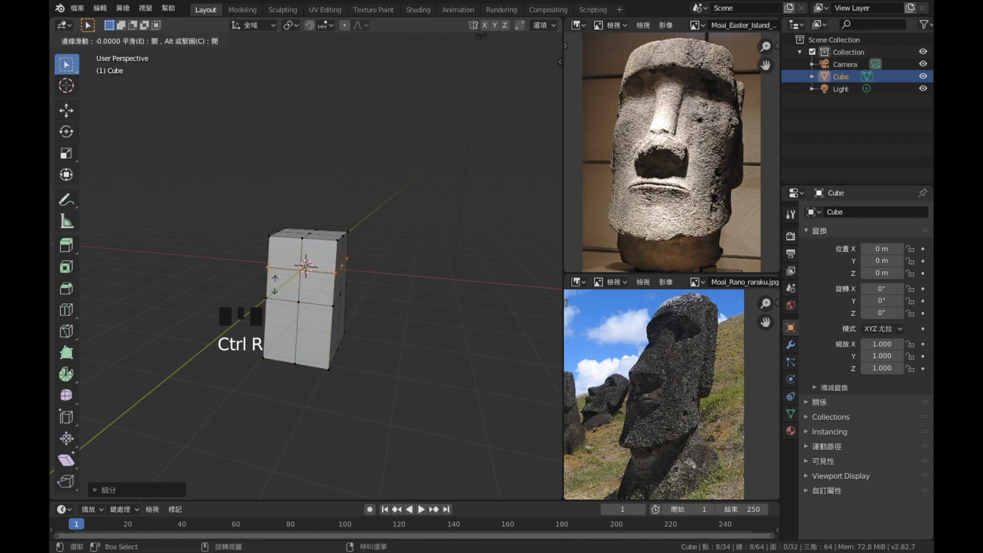
{"action": "left_click", "coordinate": [289, 275]}
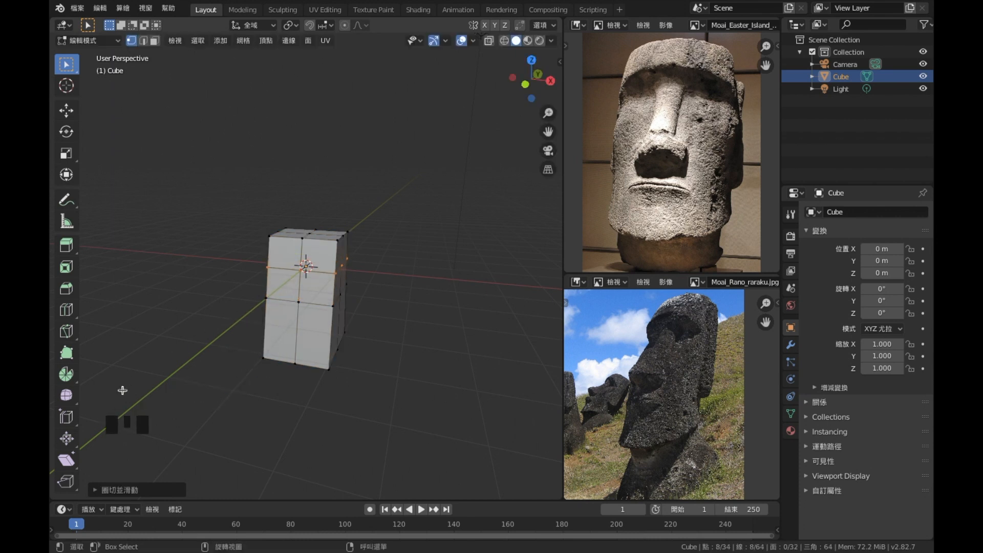
{"action": "key", "text": "ctrl+r"}
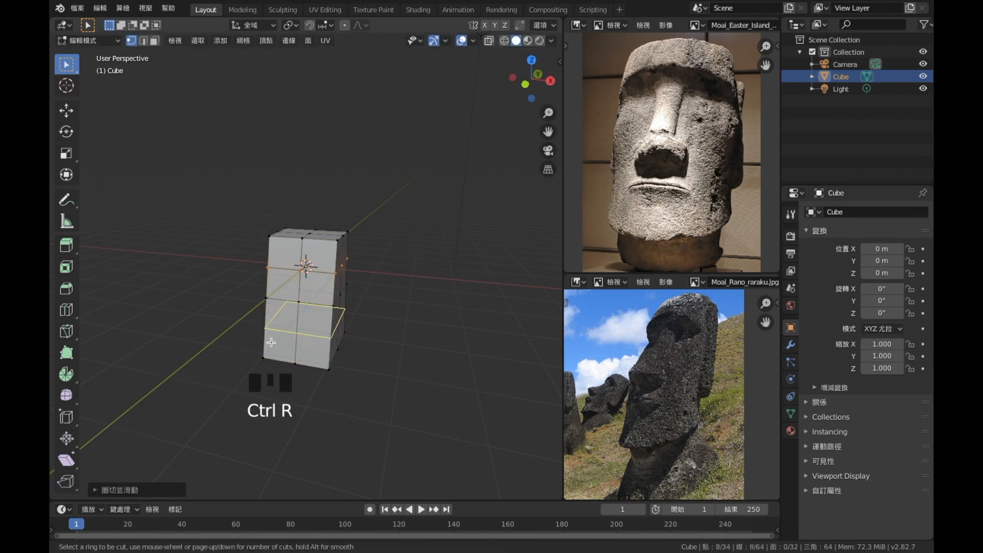
{"action": "middle_click_drag", "start_coordinate": [270, 351], "coordinate": [307, 314]}
Step: Add a centred vertical loop cut to each half of the block's front, making four columns
{"action": "key", "text": "ctrl+r"}
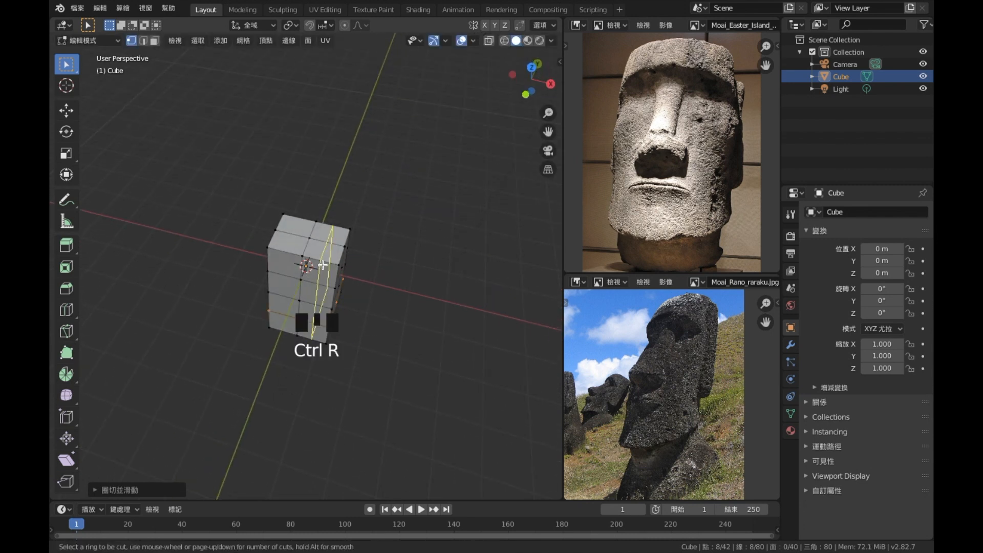
{"action": "left_click", "coordinate": [322, 264]}
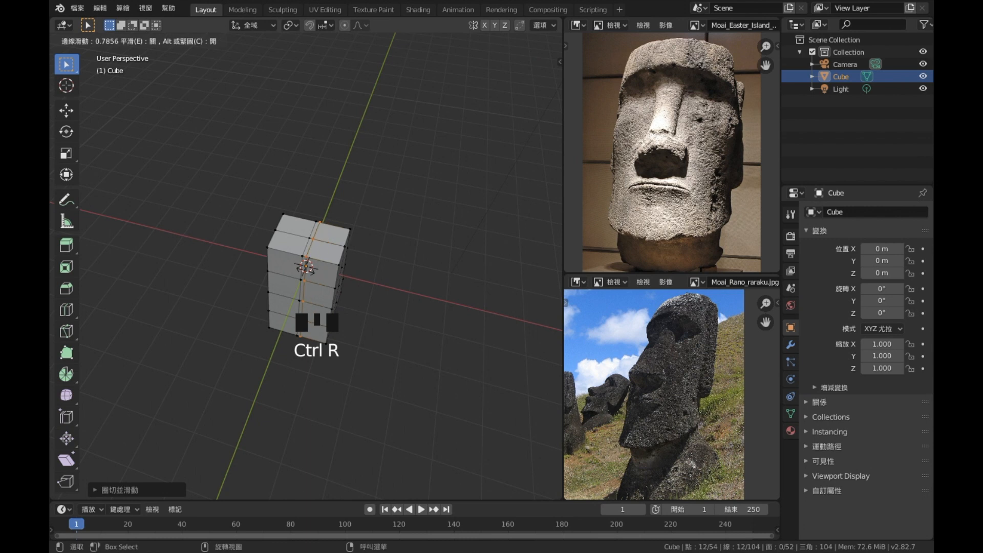
{"action": "left_click", "coordinate": [318, 272]}
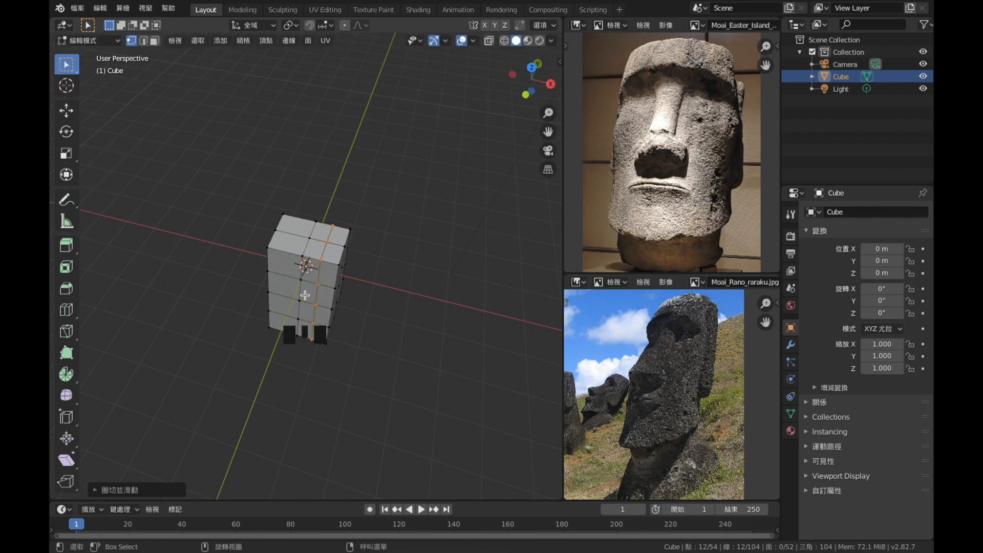
{"action": "key", "text": "ctrl+r"}
{"action": "left_click", "coordinate": [287, 265]}
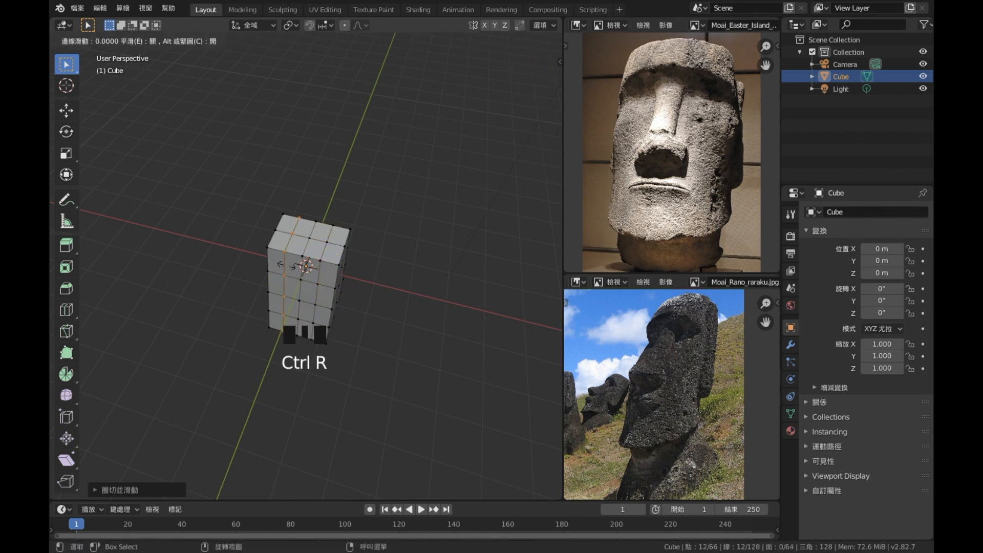
{"action": "right_click", "coordinate": [308, 282]}
Step: Add four more horizontal loop cuts, each centred between existing horizontal edges from the top to the bottom of the block
{"action": "key", "text": "ctrl+r"}
{"action": "left_click", "coordinate": [297, 271]}
{"action": "right_click", "coordinate": [292, 285]}
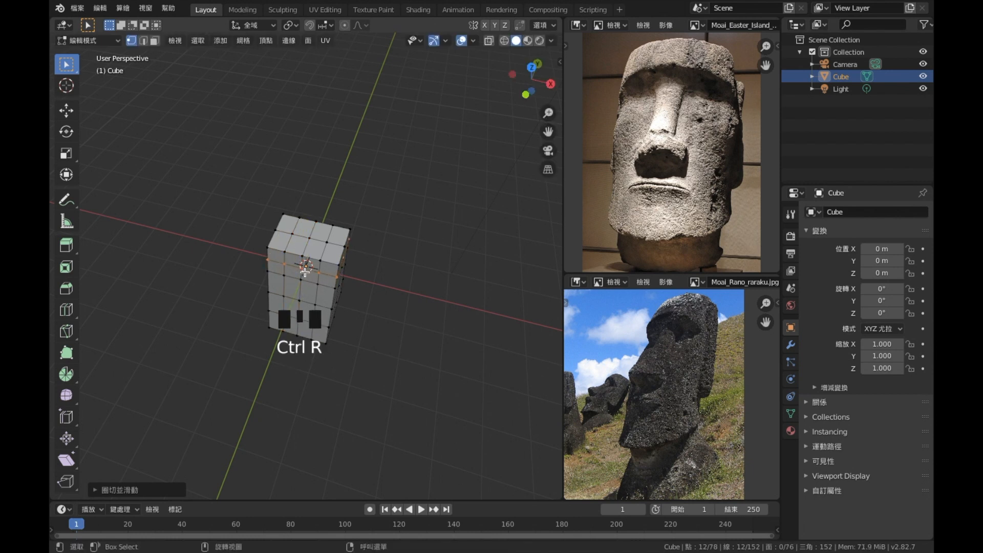
{"action": "key", "text": "ctrl+r"}
{"action": "left_click", "coordinate": [299, 293]}
{"action": "right_click", "coordinate": [295, 308]}
{"action": "key", "text": "ctrl+r"}
{"action": "left_click", "coordinate": [297, 318]}
{"action": "right_click", "coordinate": [298, 330]}
{"action": "key", "text": "ctrl+r"}
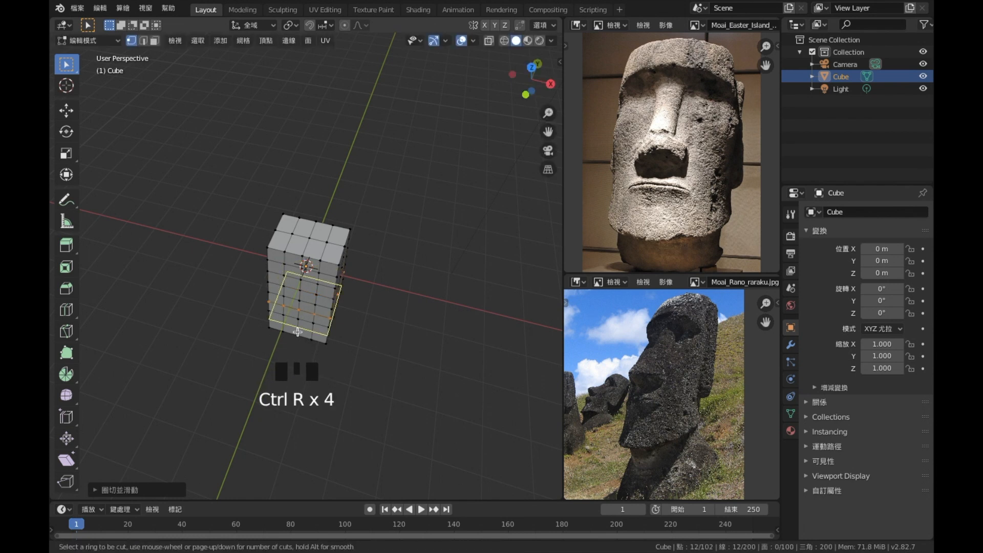
{"action": "left_click", "coordinate": [298, 329]}
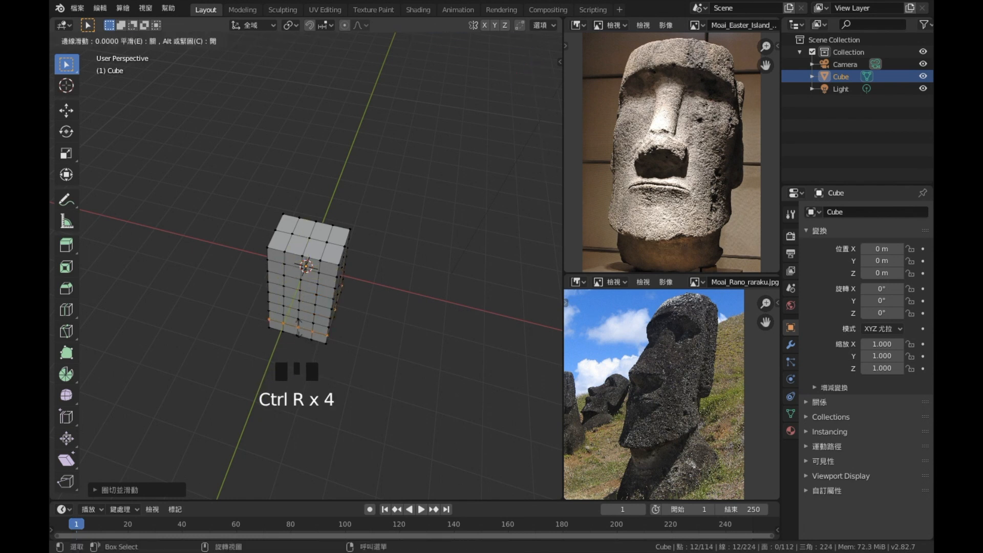
{"action": "right_click", "coordinate": [299, 329]}
Step: Select the entire mesh and subdivide it once more into a finer grid
{"action": "middle_click_drag", "start_coordinate": [299, 329], "coordinate": [374, 339]}
{"action": "key", "text": "a"}
{"action": "right_click", "coordinate": [378, 303]}
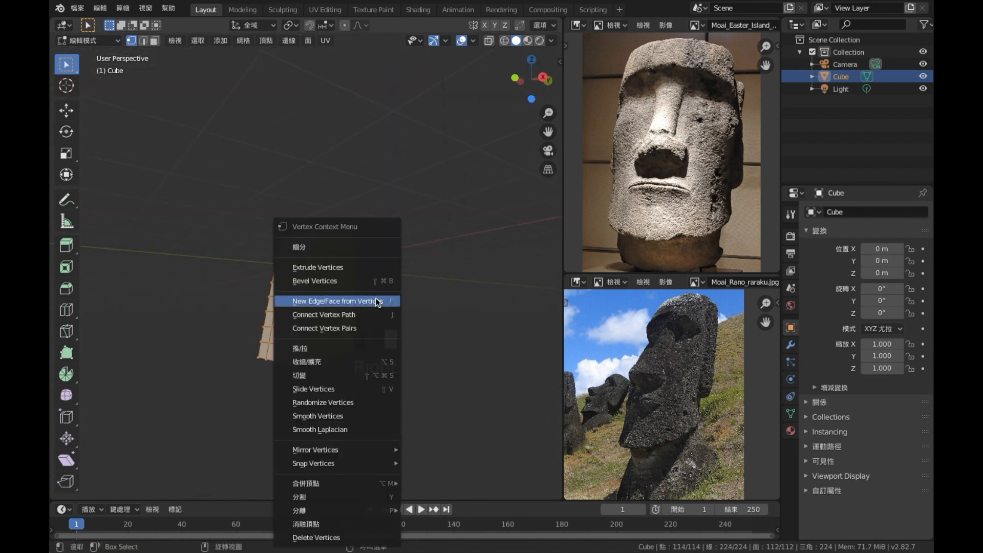
{"action": "left_click", "coordinate": [340, 246]}
{"action": "right_click", "coordinate": [376, 248]}
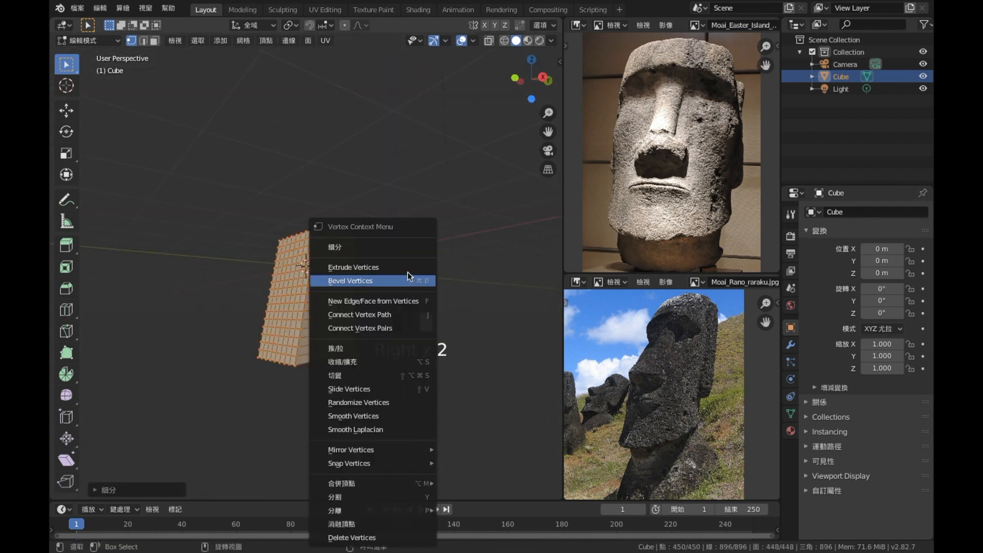
{"action": "middle_click_drag", "start_coordinate": [222, 377], "coordinate": [292, 399]}
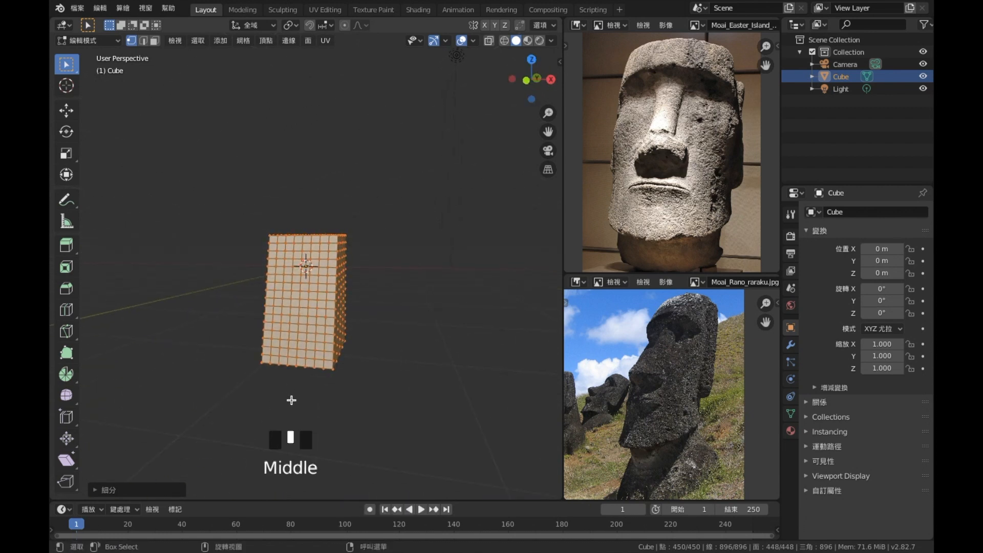
Step: Deselect everything, switch to face selection and circle-select the front faces forming the brow band, nose strip and mouth block
{"action": "middle_click_drag", "start_coordinate": [234, 386], "coordinate": [103, 92]}
{"action": "key", "text": "a"}
{"action": "key", "text": "a"}
{"action": "key", "text": "a"}
{"action": "scroll", "coordinate": [228, 374], "scroll_direction": "up", "scroll_amount": 3}
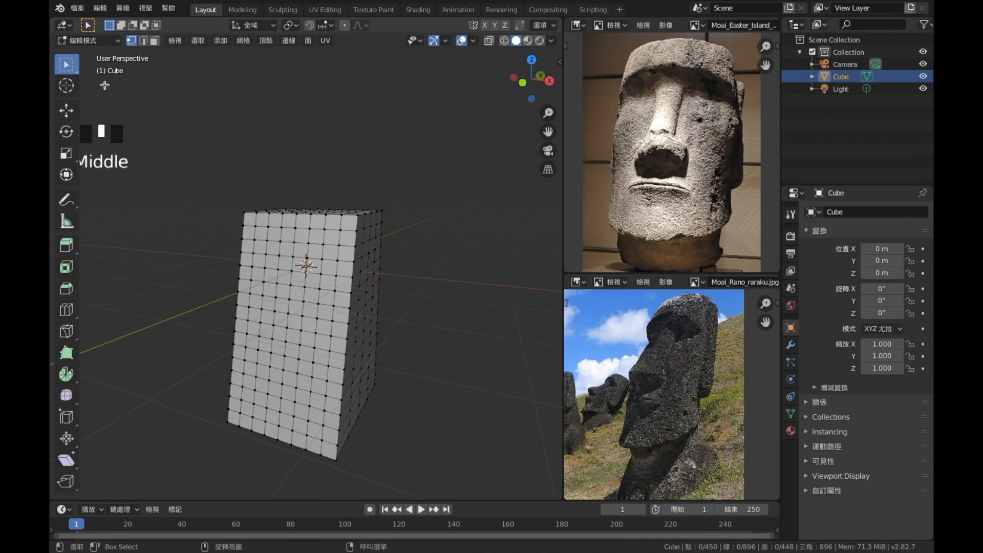
{"action": "left_click", "coordinate": [154, 41]}
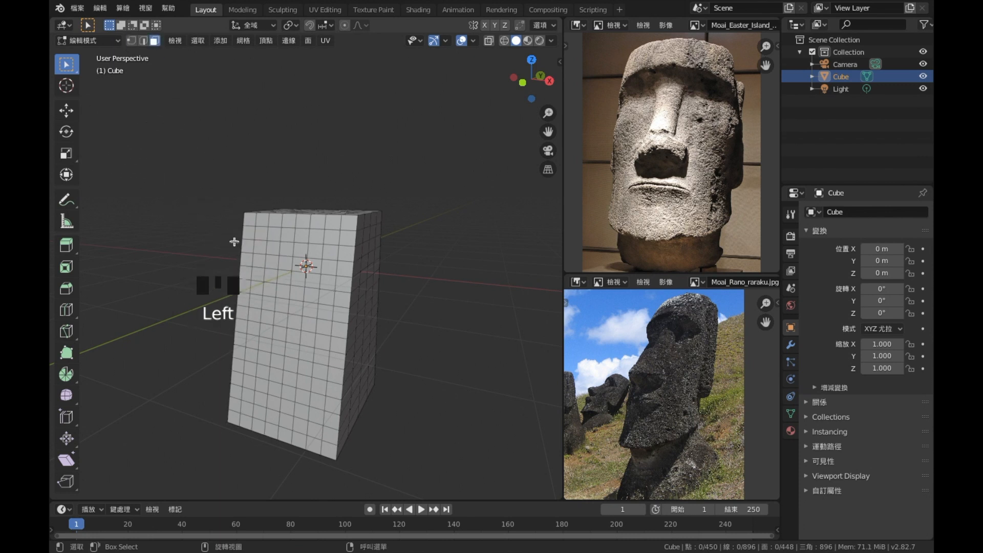
{"action": "key", "text": "c"}
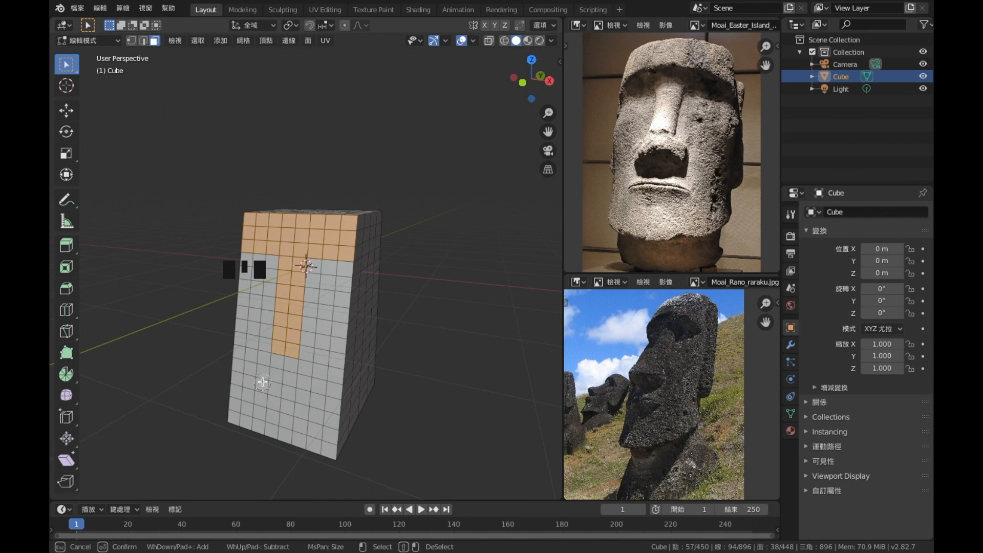
{"action": "key", "text": "Escape"}
Step: Extrude the selected brow, nose and mouth faces outward from the front of the head
{"action": "middle_click_drag", "start_coordinate": [426, 330], "coordinate": [364, 319]}
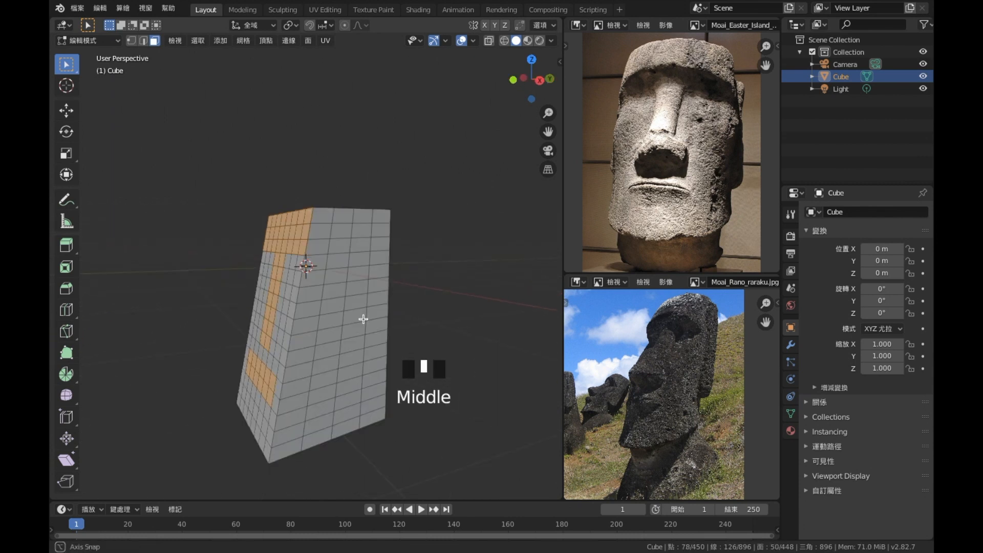
{"action": "key", "text": "e"}
{"action": "left_click", "coordinate": [450, 337]}
{"action": "middle_click_drag", "start_coordinate": [408, 351], "coordinate": [365, 297]}
Step: Circle-select a two-column, eight-row patch on the side of the head and extrude it about 0.36 m as an ear
{"action": "key", "text": "a"}
{"action": "key", "text": "c"}
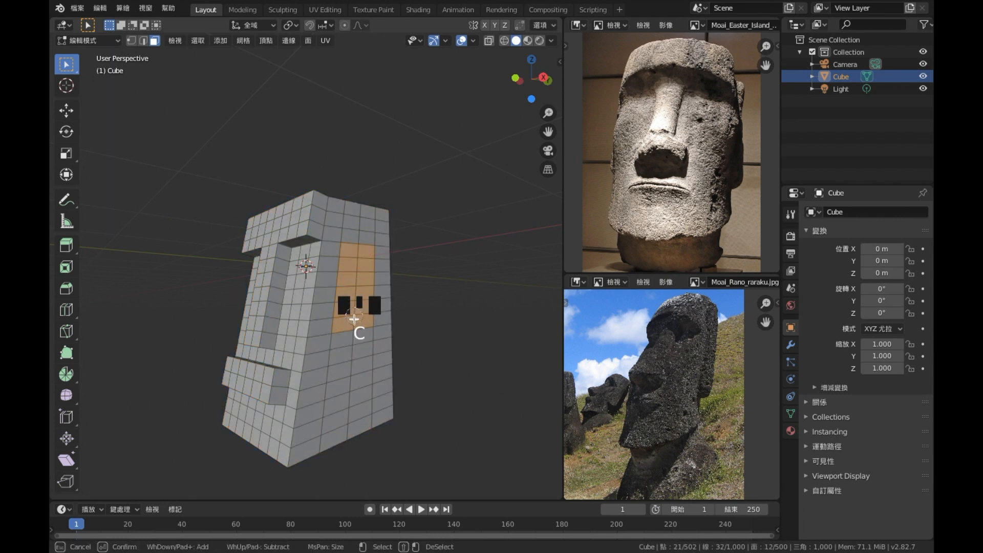
{"action": "key", "text": "Escape"}
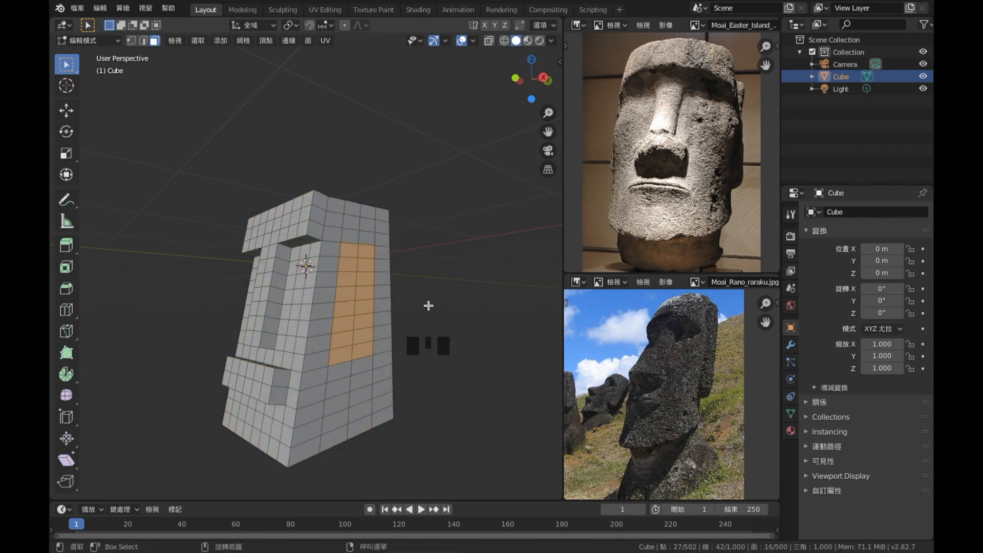
{"action": "key", "text": "e"}
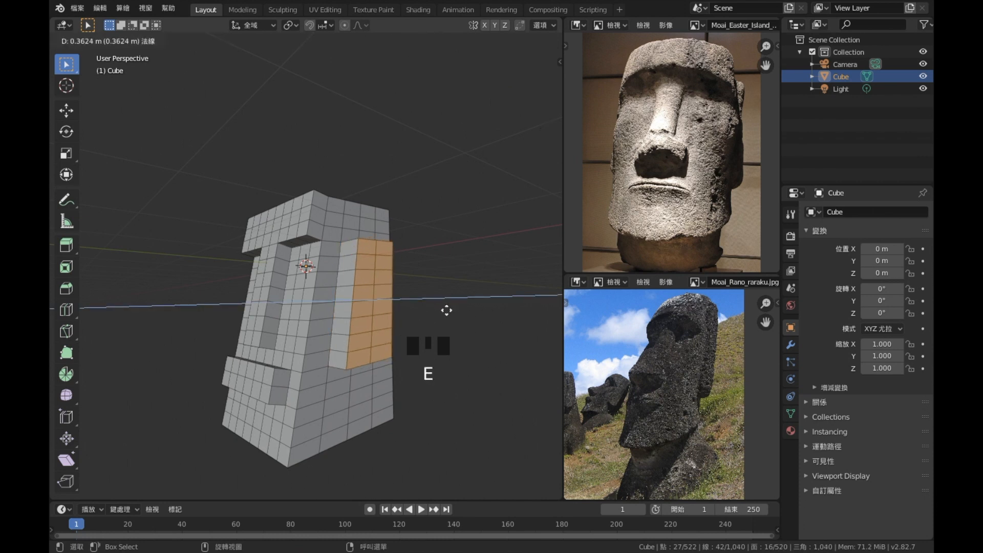
{"action": "left_click", "coordinate": [447, 311]}
{"action": "middle_click_drag", "start_coordinate": [405, 410], "coordinate": [377, 372]}
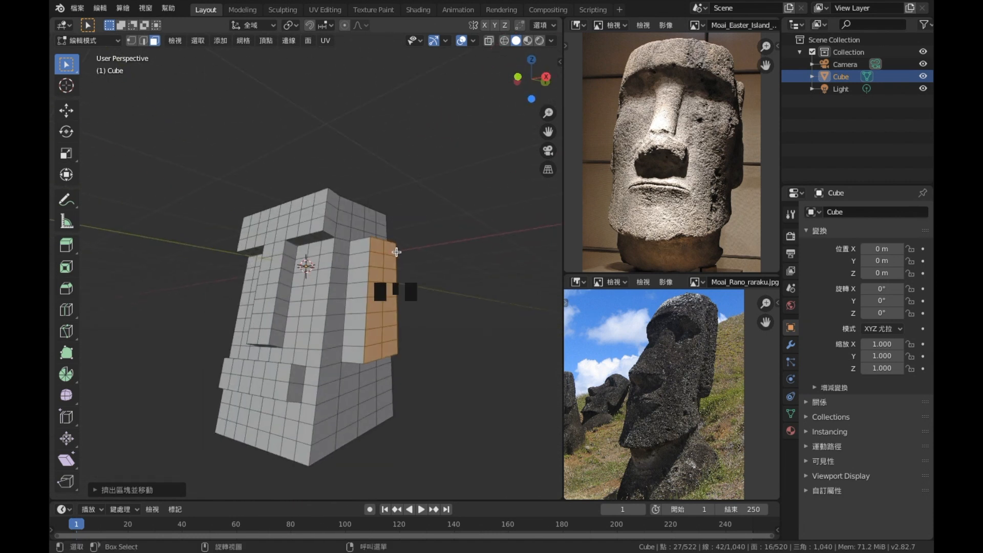
Step: Switch the head mesh from Edit Mode to Sculpt Mode
{"action": "middle_click_drag", "start_coordinate": [148, 123], "coordinate": [231, 153]}
{"action": "left_click", "coordinate": [112, 41]}
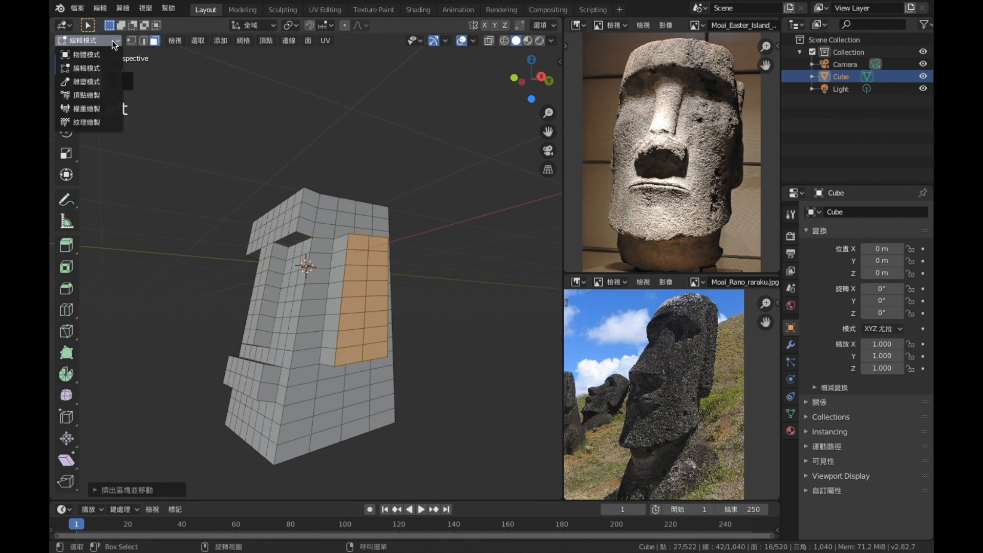
{"action": "left_click", "coordinate": [92, 81]}
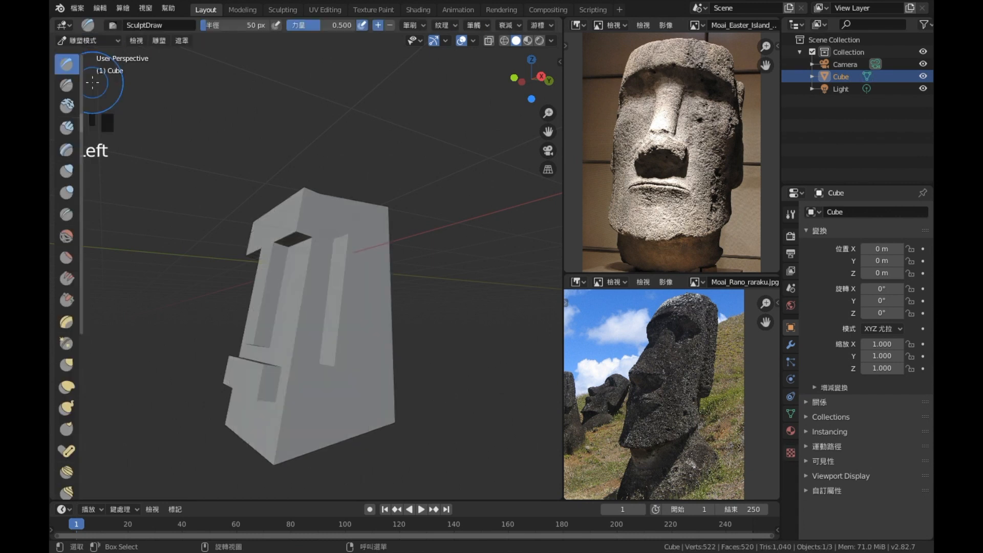
{"action": "mouse_move", "coordinate": [183, 230]}
{"action": "middle_mouse_down"}
{"action": "mouse_move", "coordinate": [291, 259]}
{"action": "mouse_move", "coordinate": [352, 241]}
{"action": "mouse_move", "coordinate": [260, 205]}
{"action": "middle_mouse_up"}
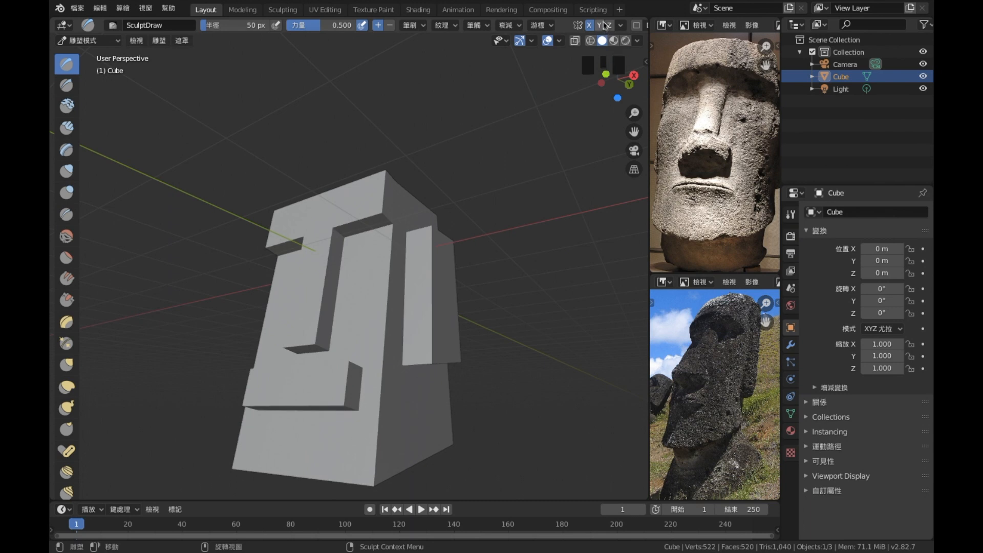
Step: Try to turn on dynamic topology (Dyntopo) for sculpting the head, accepting the vertex data warning
{"action": "middle_click_drag", "start_coordinate": [599, 29], "coordinate": [439, 29]}
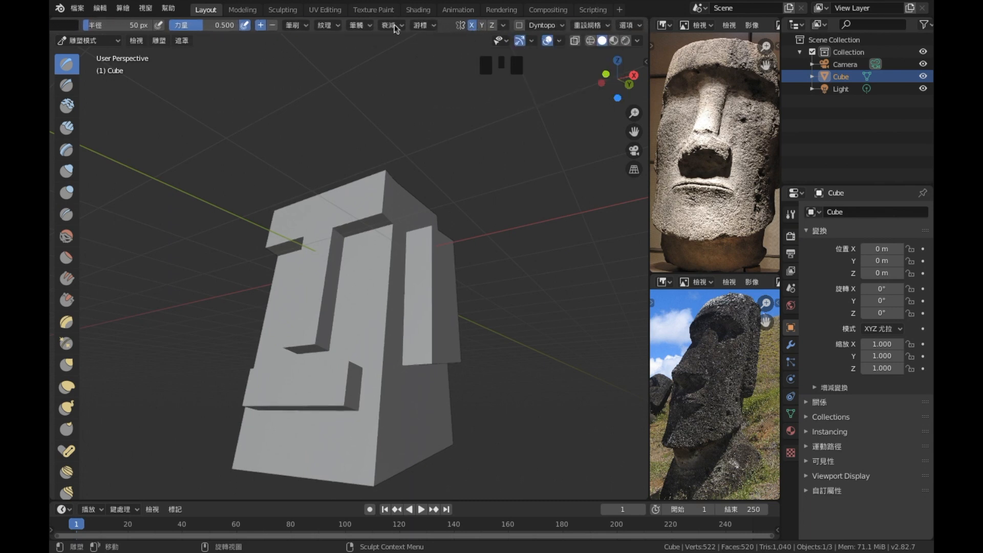
{"action": "middle_click_drag", "start_coordinate": [361, 29], "coordinate": [479, 30]}
{"action": "middle_click_drag", "start_coordinate": [555, 14], "coordinate": [506, 15]}
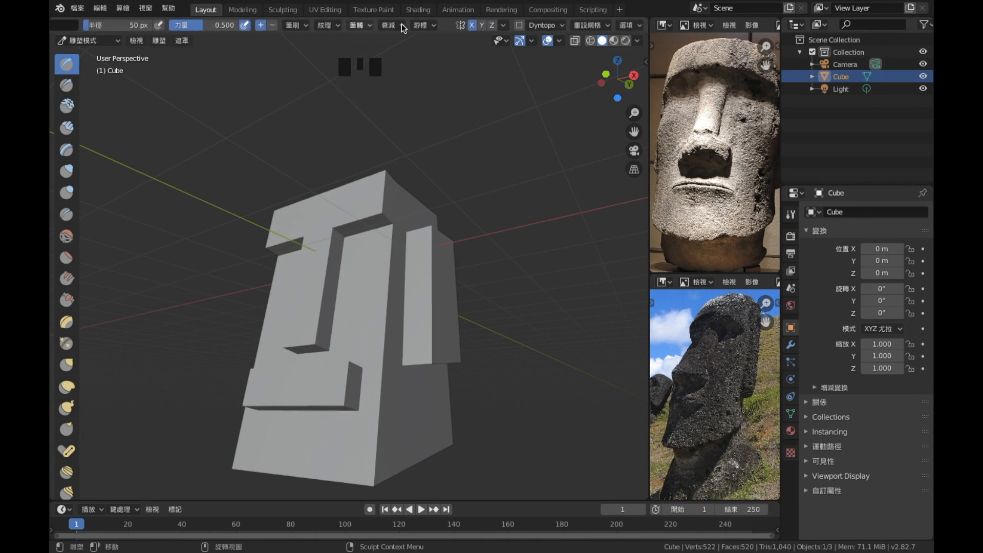
{"action": "left_click", "coordinate": [520, 25]}
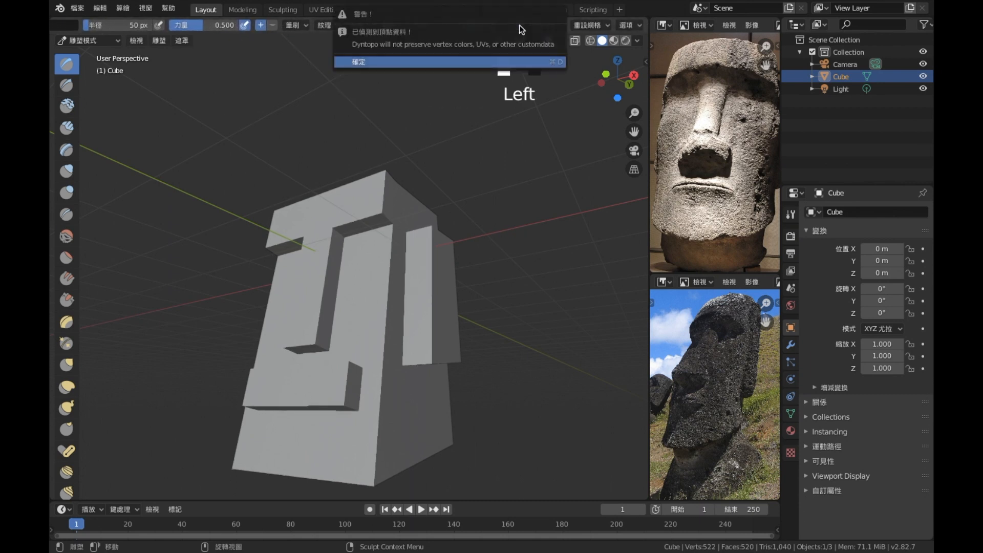
{"action": "left_click", "coordinate": [551, 62]}
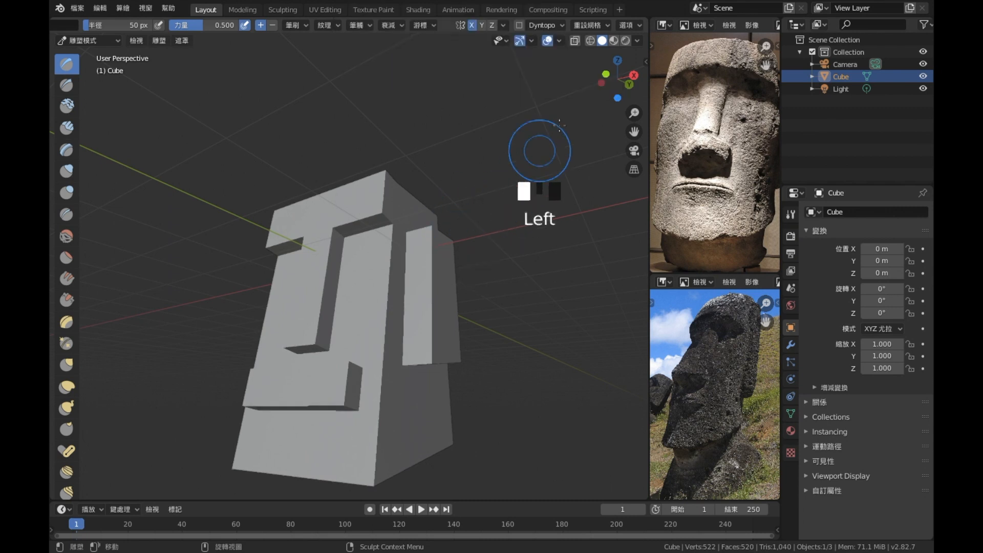
Step: Look over the Dyntopo settings for detail size, refine method and detailing without changing them
{"action": "left_click", "coordinate": [564, 26]}
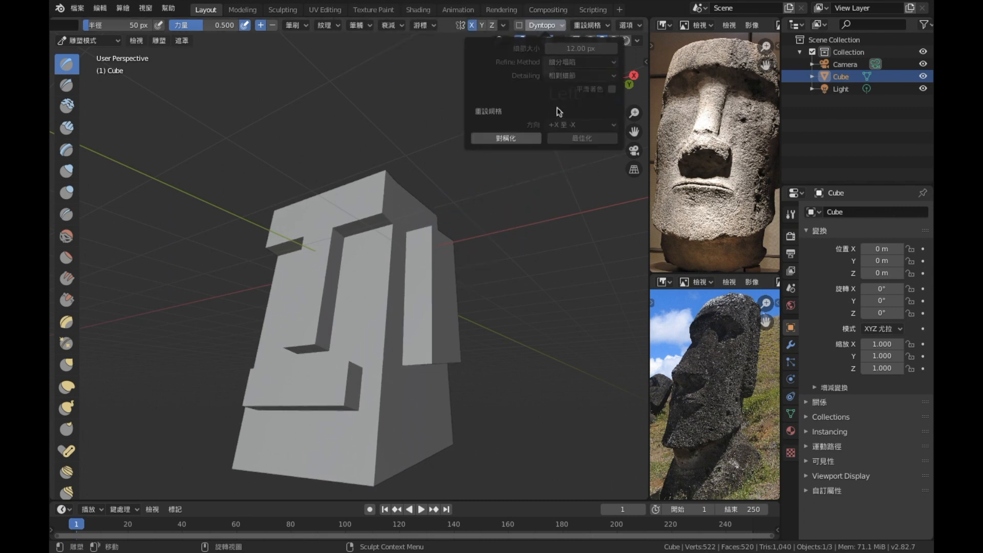
{"action": "left_click", "coordinate": [471, 228]}
{"action": "mouse_move", "coordinate": [471, 228]}
{"action": "middle_mouse_down"}
{"action": "mouse_move", "coordinate": [529, 255]}
{"action": "mouse_move", "coordinate": [564, 256]}
{"action": "mouse_move", "coordinate": [459, 253]}
{"action": "mouse_move", "coordinate": [425, 290]}
{"action": "middle_mouse_up"}
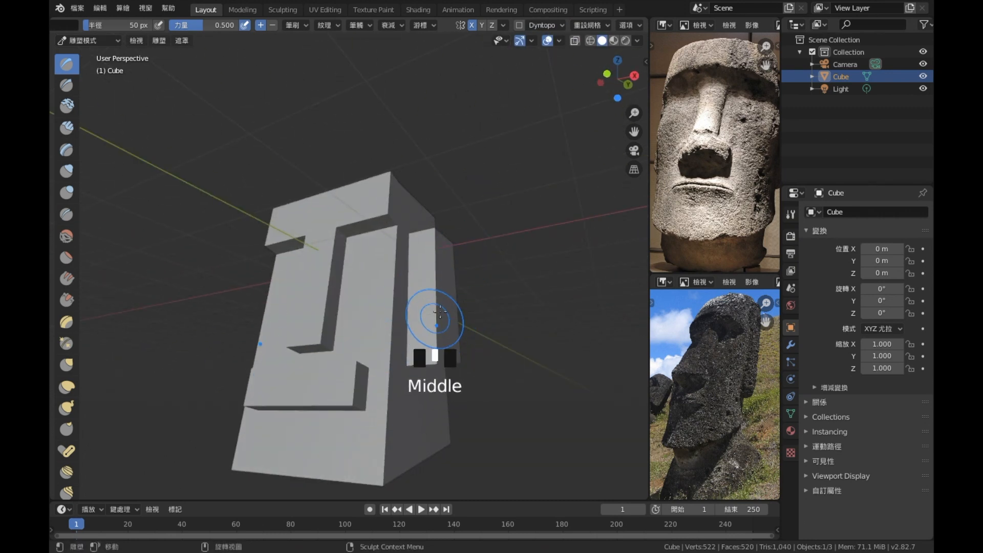
Step: Symmetrize the head mesh from +X to -X so the ear is mirrored to the other side
{"action": "middle_click_drag", "start_coordinate": [442, 325], "coordinate": [428, 316]}
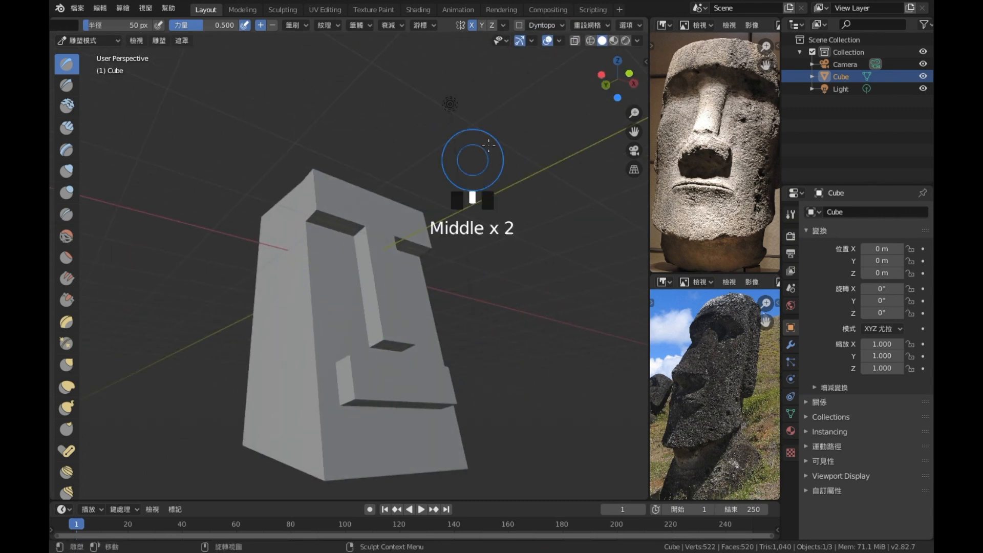
{"action": "middle_click_drag", "start_coordinate": [505, 252], "coordinate": [395, 285]}
{"action": "scroll", "coordinate": [395, 286], "scroll_direction": "up", "scroll_amount": 3}
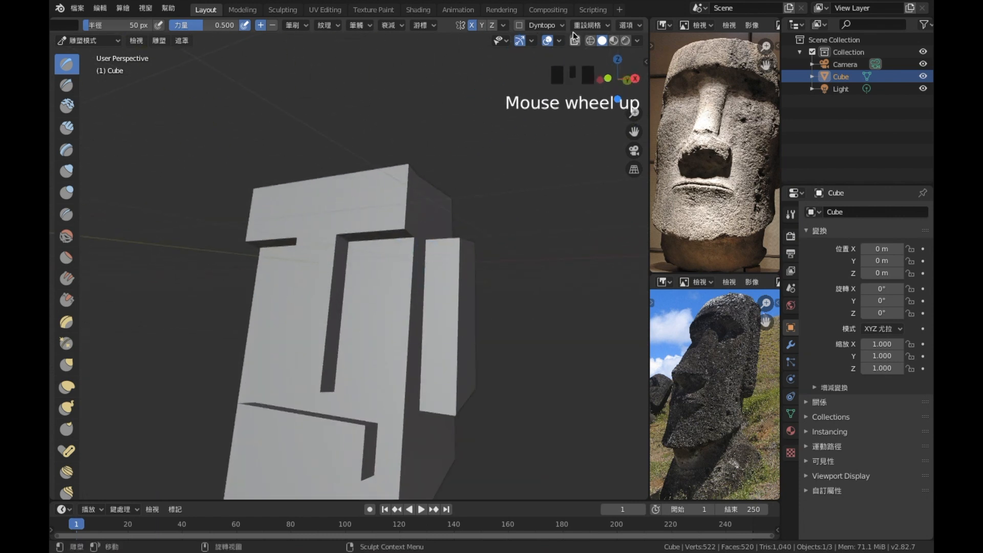
{"action": "left_click", "coordinate": [563, 24]}
{"action": "left_click", "coordinate": [610, 125]}
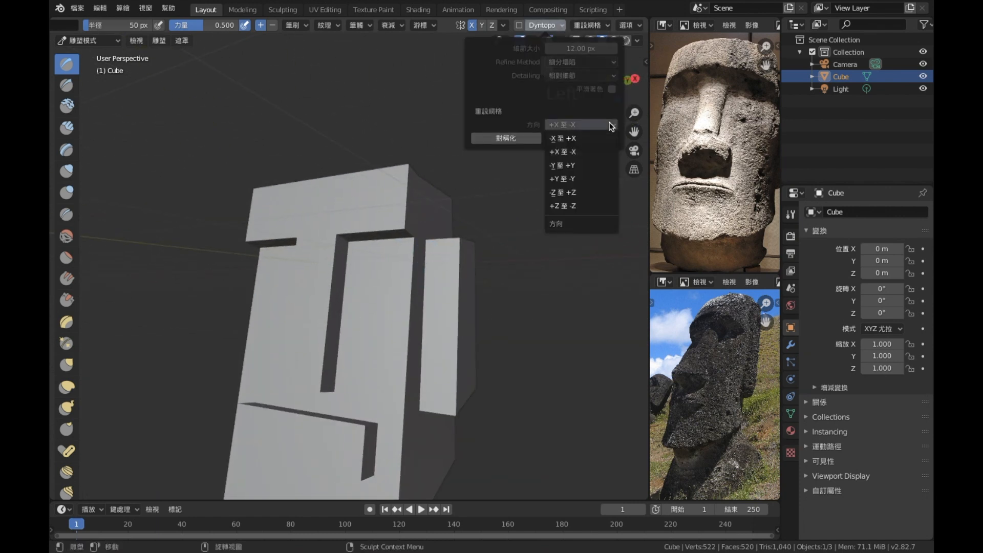
{"action": "left_click", "coordinate": [611, 126]}
{"action": "left_click", "coordinate": [507, 139]}
{"action": "middle_click_drag", "start_coordinate": [423, 169], "coordinate": [392, 154]}
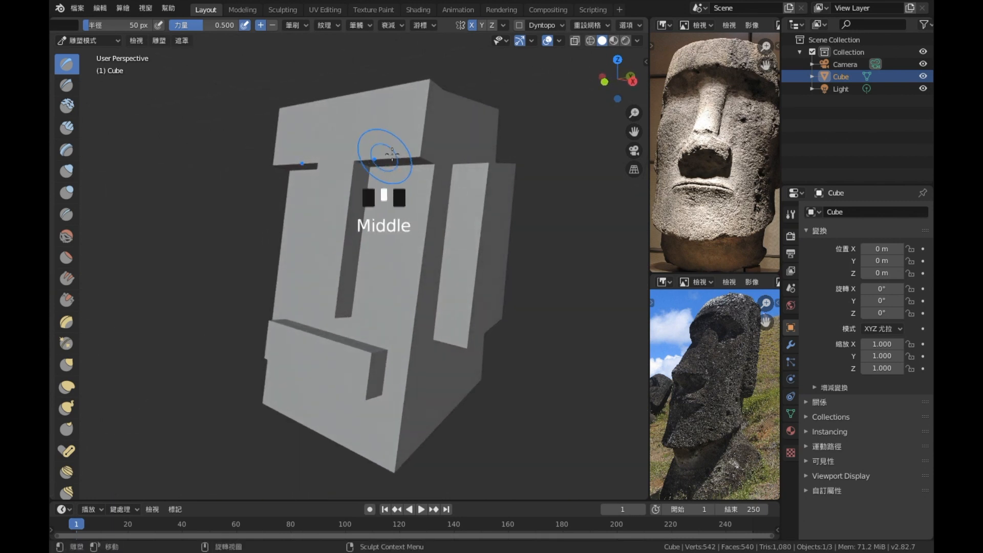
Step: Select all of the head's faces in Edit Mode and turn on Dyntopo in Sculpt Mode, accepting the vertex data warning
{"action": "left_click", "coordinate": [520, 26]}
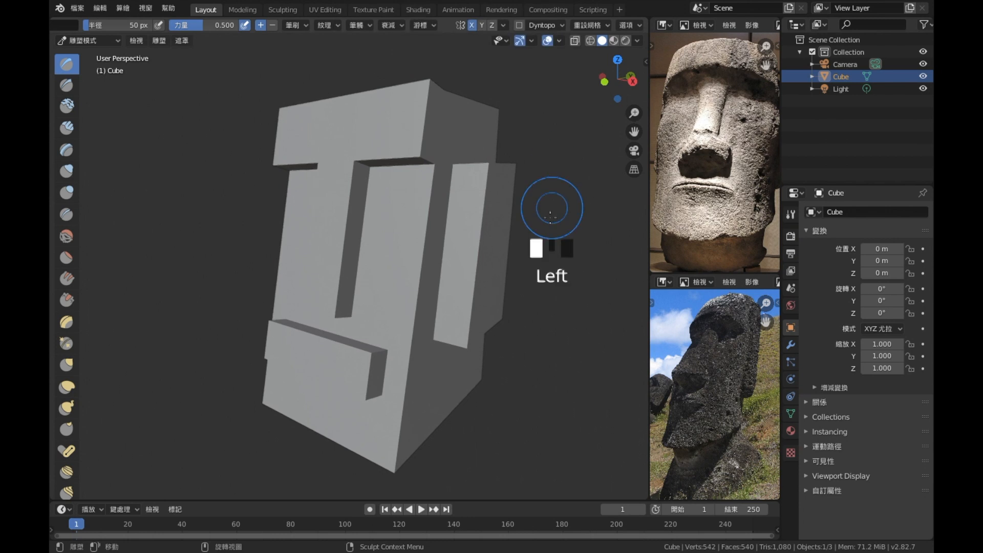
{"action": "left_click", "coordinate": [520, 25]}
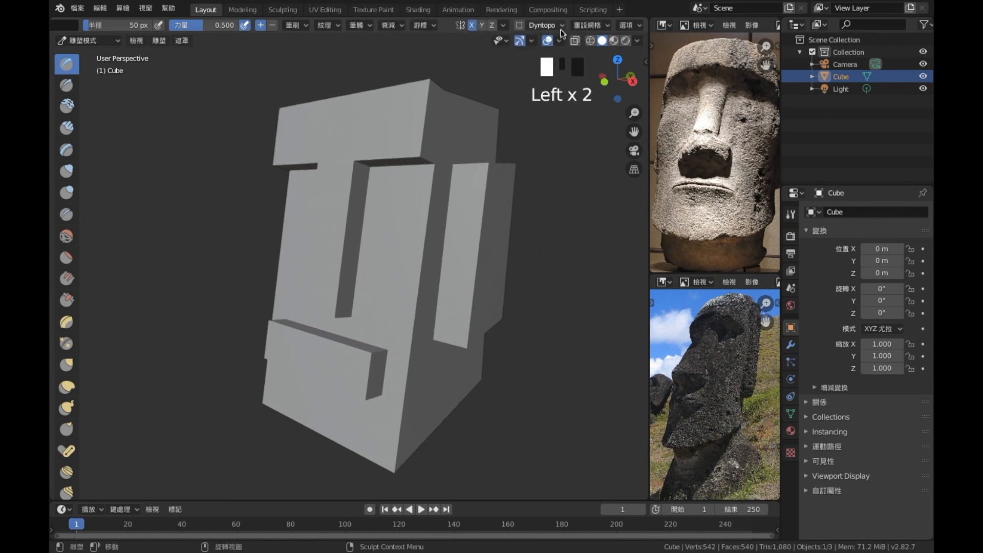
{"action": "key", "text": "Tab"}
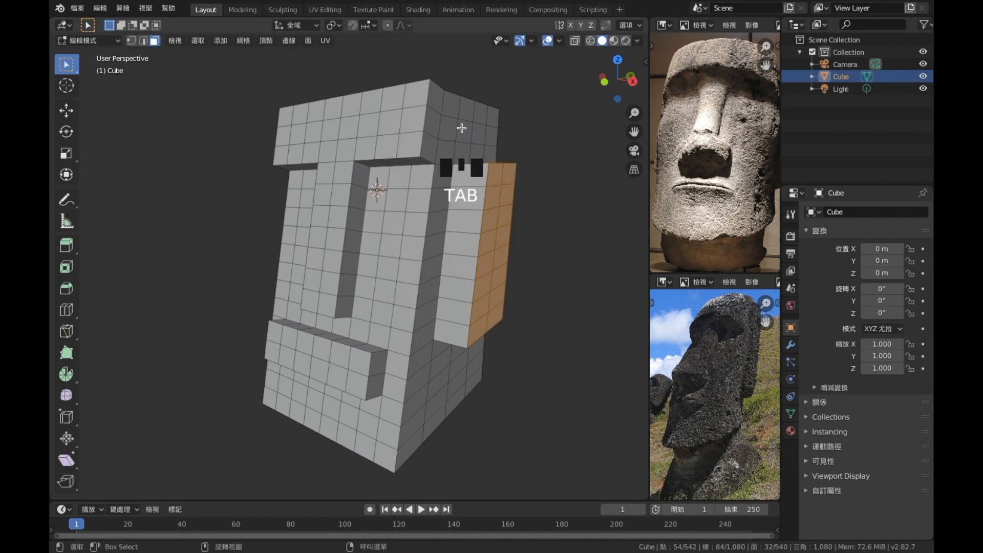
{"action": "key", "text": "a"}
{"action": "key", "text": "Tab"}
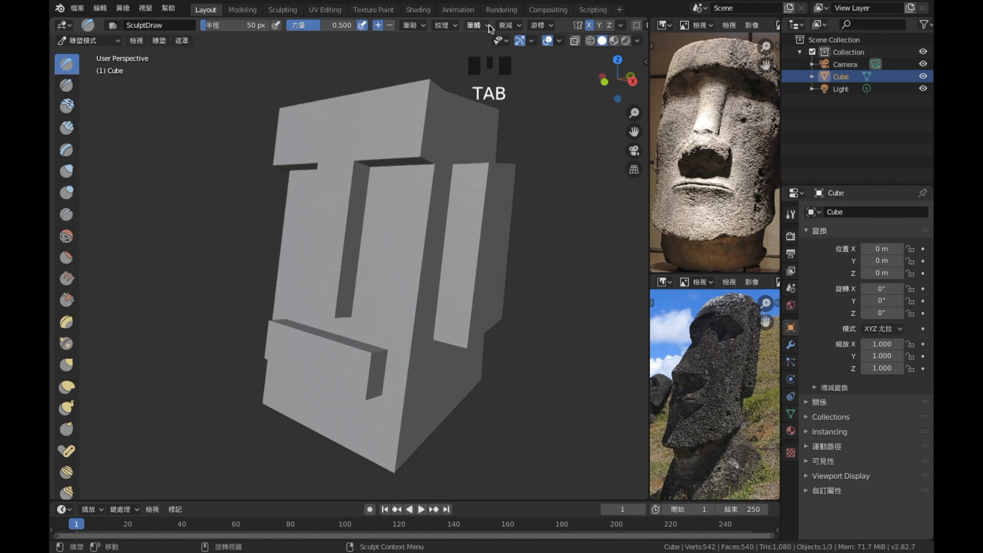
{"action": "middle_click_drag", "start_coordinate": [546, 28], "coordinate": [429, 28]}
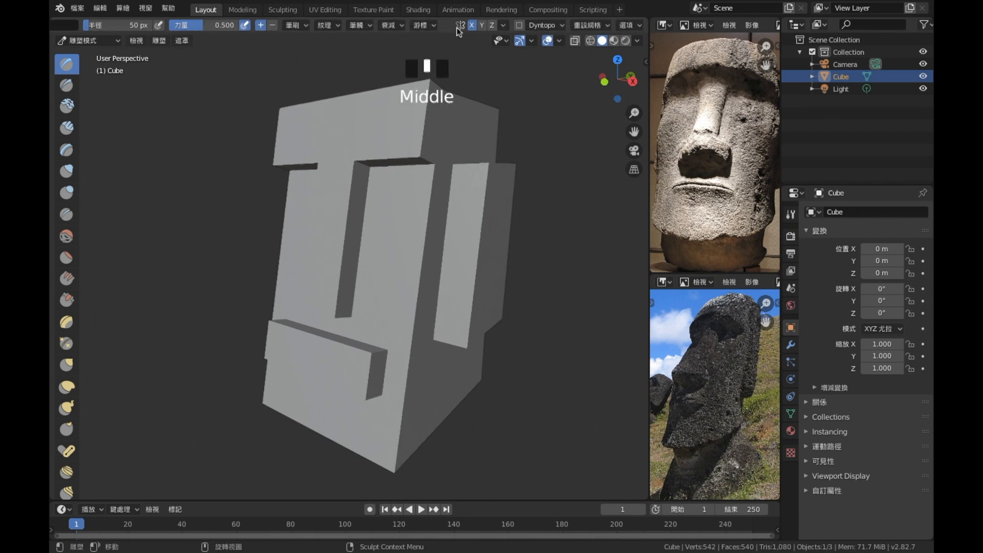
{"action": "left_click", "coordinate": [517, 26]}
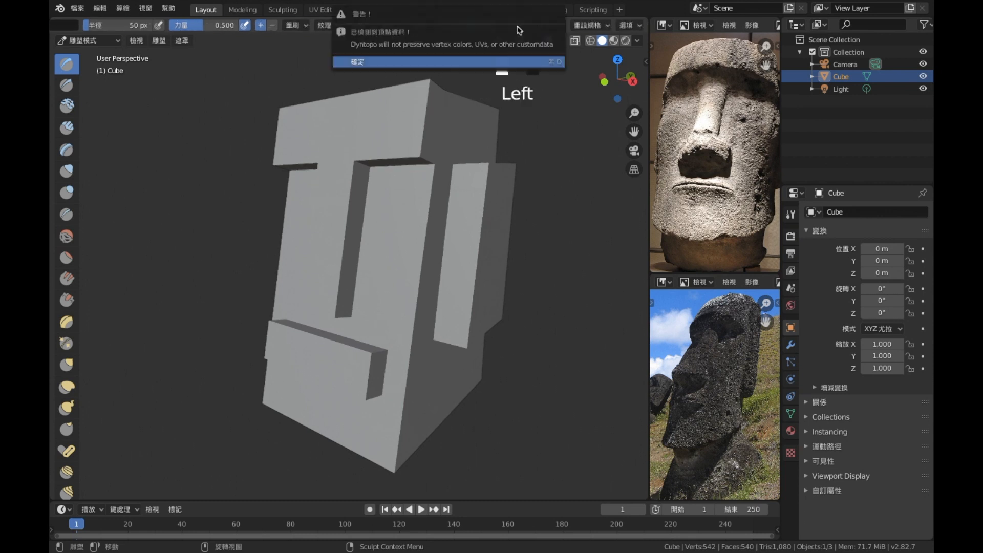
{"action": "left_click", "coordinate": [396, 64]}
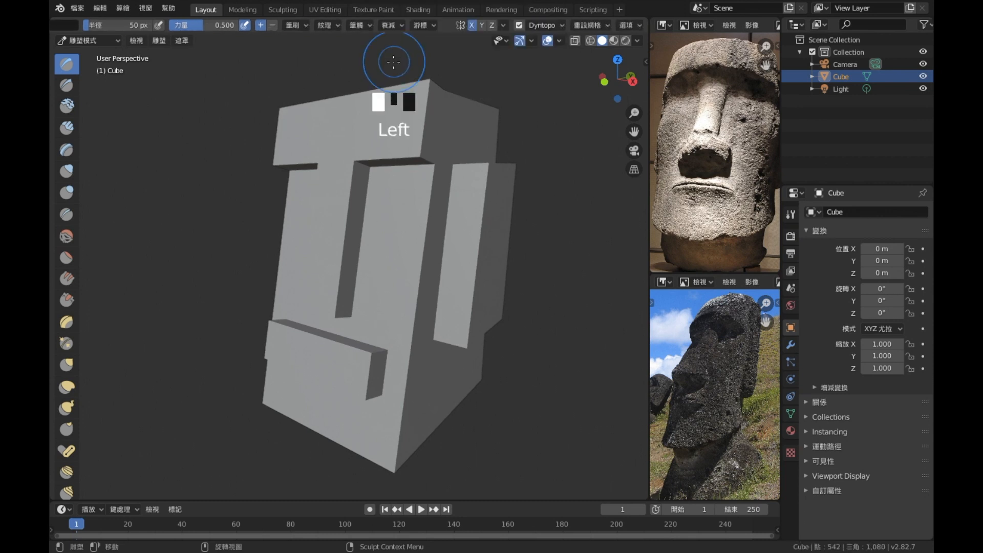
Step: Sculpt a test stroke down the brow's front corner with the Draw brush and inspect the mesh density in Edit Mode
{"action": "left_click", "coordinate": [562, 25]}
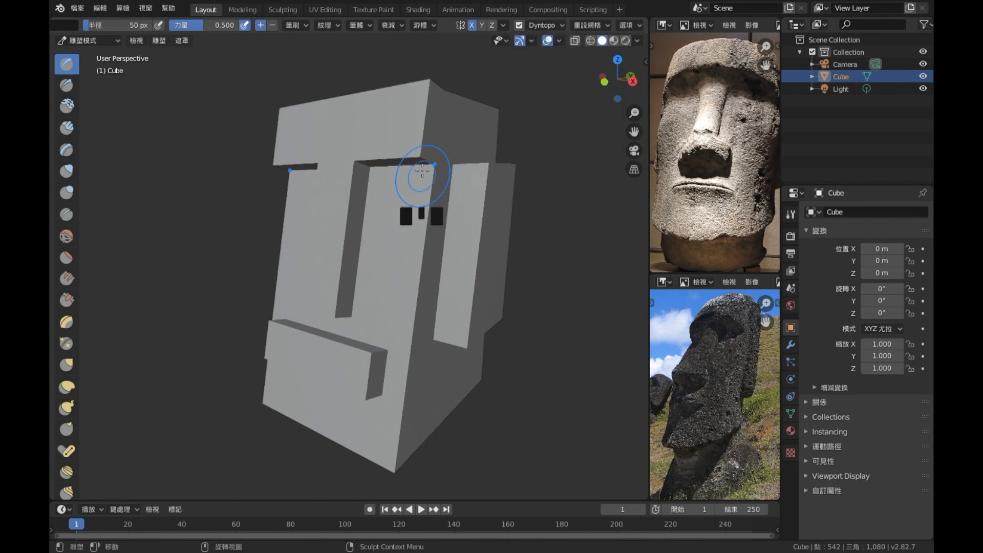
{"action": "left_click_drag", "start_coordinate": [423, 101], "coordinate": [419, 126]}
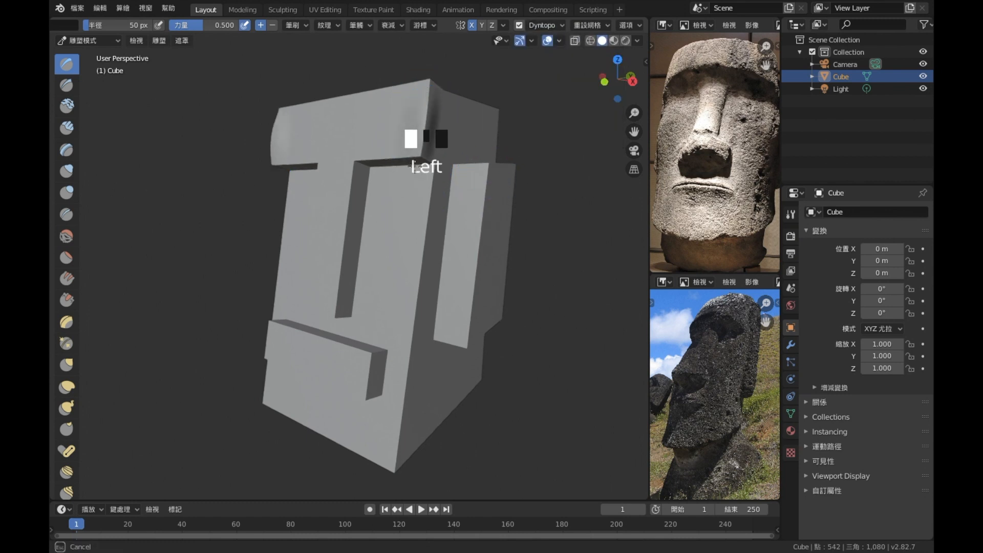
{"action": "key", "text": "Tab"}
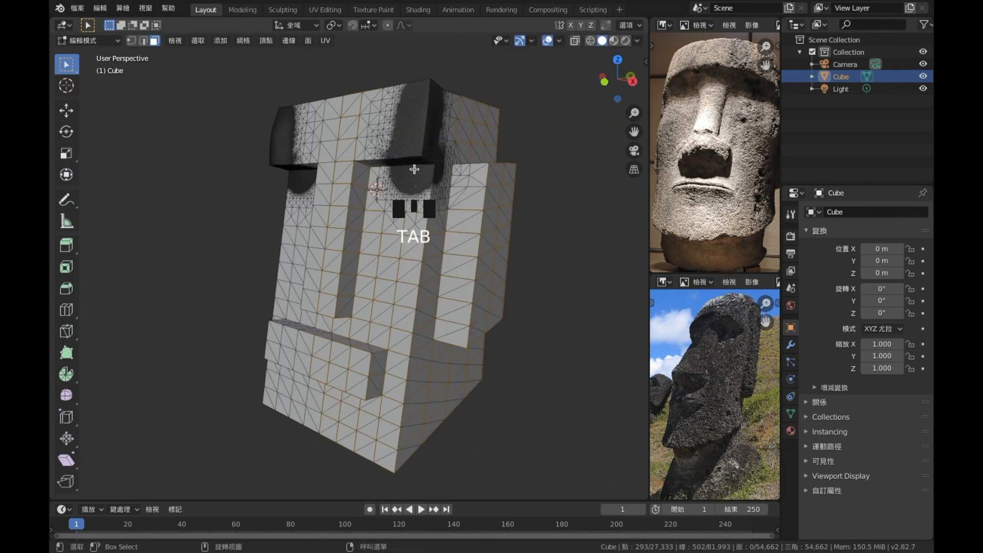
{"action": "key", "text": "Tab"}
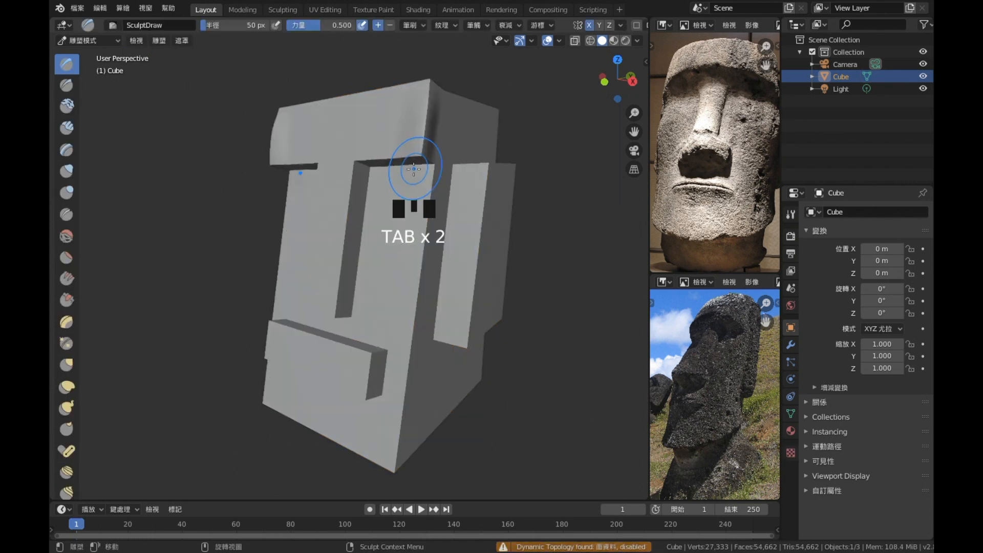
Step: Undo the dense test stroke on the brow's front corner and return to the unsculpted head in Sculpt Mode
{"action": "key", "text": "z"}
{"action": "key", "text": "z"}
{"action": "key", "text": "z"}
{"action": "key", "text": "z"}
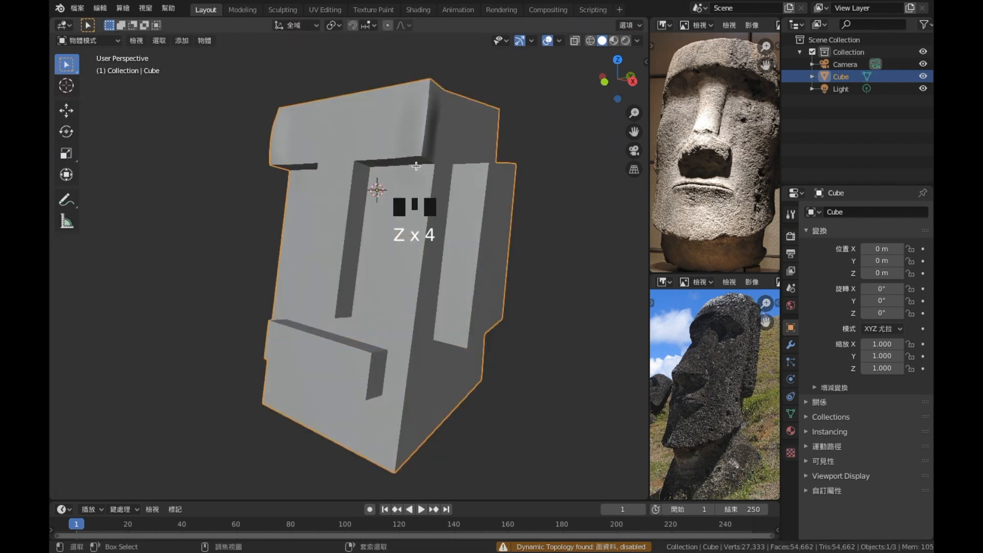
{"action": "key", "text": "z"}
{"action": "key", "text": "z"}
{"action": "key", "text": "z"}
{"action": "key", "text": "z"}
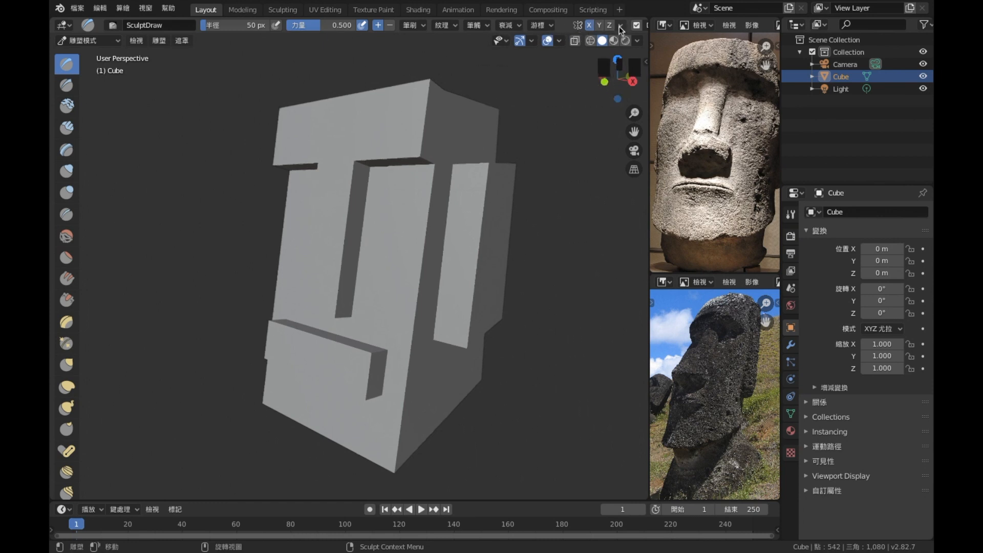
Step: Set the Dyntopo detail size to 3 px and test it with a stroke down the brow corner, checking the mesh in Edit Mode
{"action": "middle_click_drag", "start_coordinate": [619, 26], "coordinate": [502, 26]}
{"action": "left_click", "coordinate": [562, 25]}
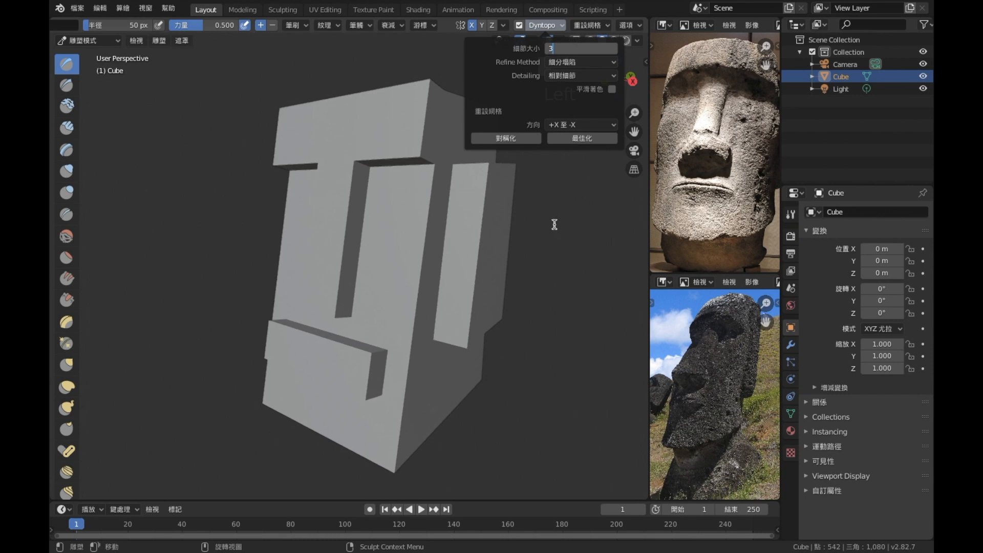
{"action": "mouse_move", "coordinate": [429, 87]}
{"action": "left_mouse_down"}
{"action": "mouse_move", "coordinate": [428, 97]}
{"action": "mouse_move", "coordinate": [429, 88]}
{"action": "left_mouse_up"}
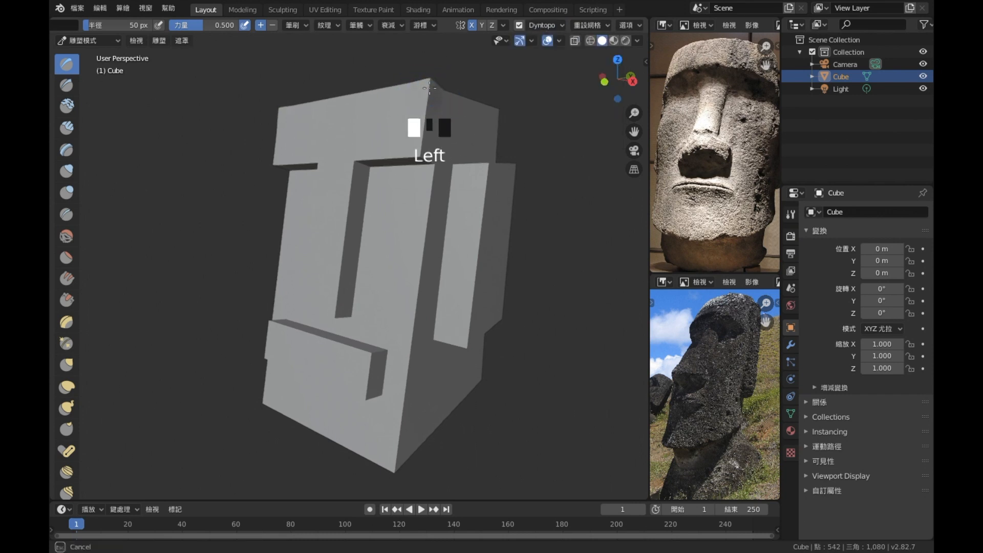
{"action": "left_click_drag", "start_coordinate": [418, 154], "coordinate": [410, 176]}
{"action": "key", "text": "Tab"}
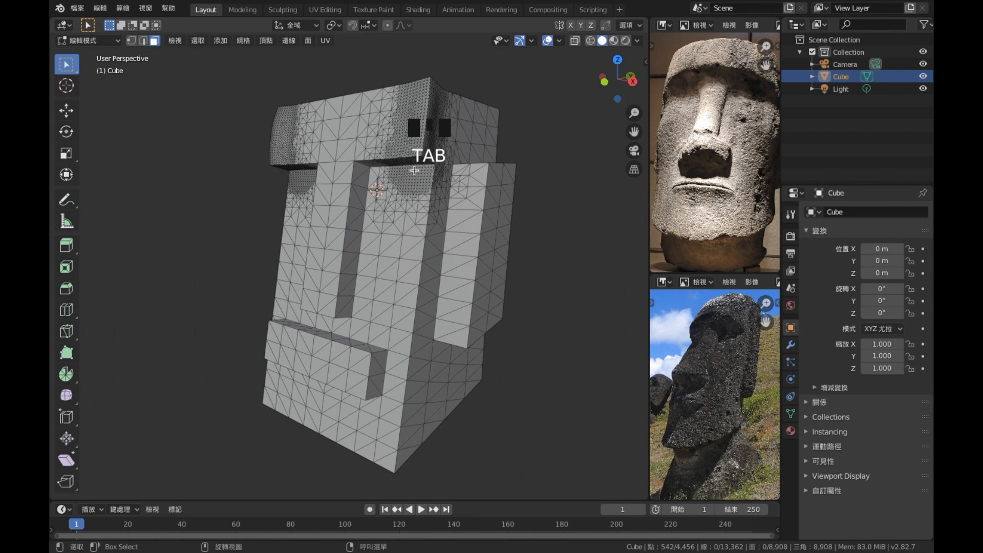
{"action": "key", "text": "Tab"}
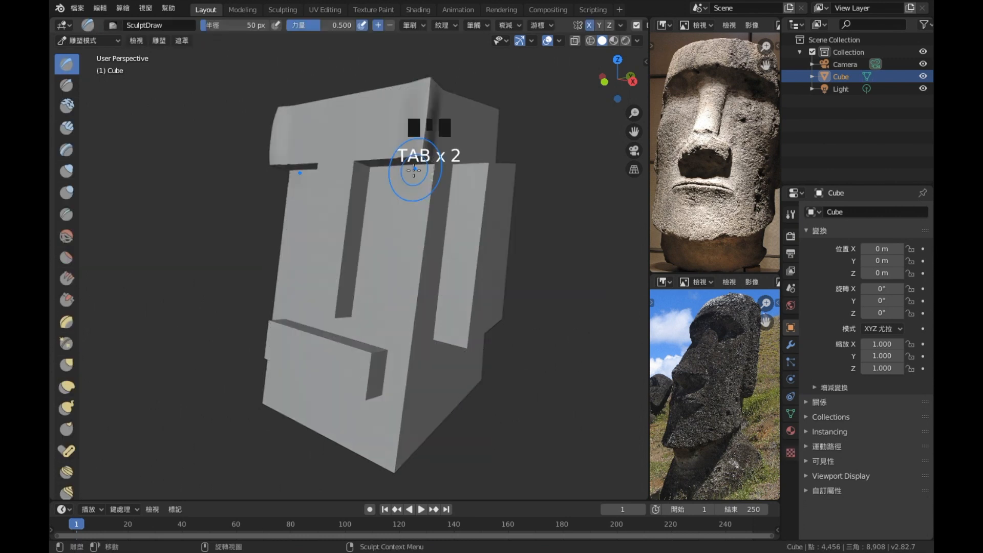
Step: Undo the brow corner stroke made at 3 px detail size
{"action": "key", "text": "super+z"}
{"action": "key", "text": "super+z"}
{"action": "key", "text": "super+z"}
{"action": "key", "text": "super+z"}
{"action": "key", "text": "super+z"}
{"action": "key", "text": "super+z"}
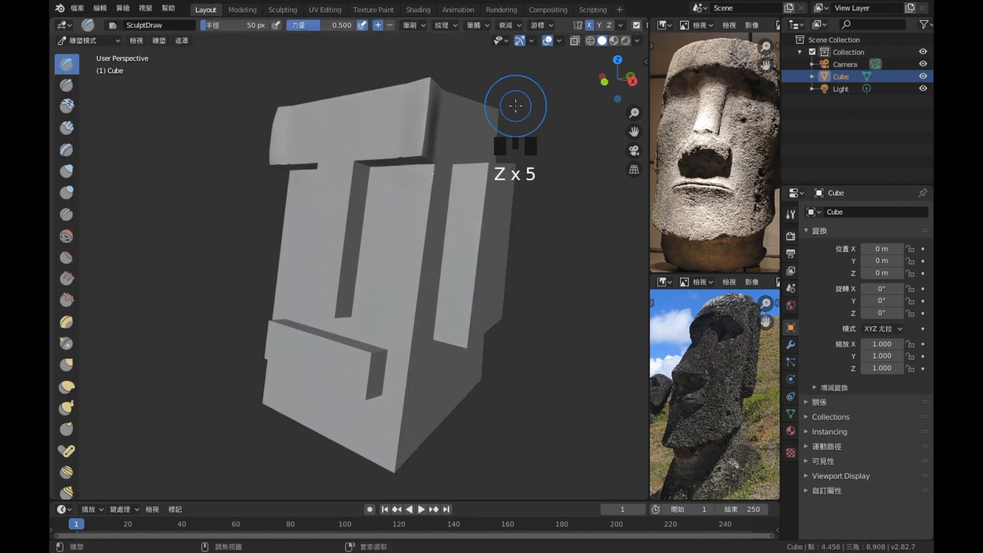
Step: Raise the Dyntopo detail size so strokes create a coarser mesh
{"action": "middle_click_drag", "start_coordinate": [595, 22], "coordinate": [456, 24]}
{"action": "left_click", "coordinate": [552, 25]}
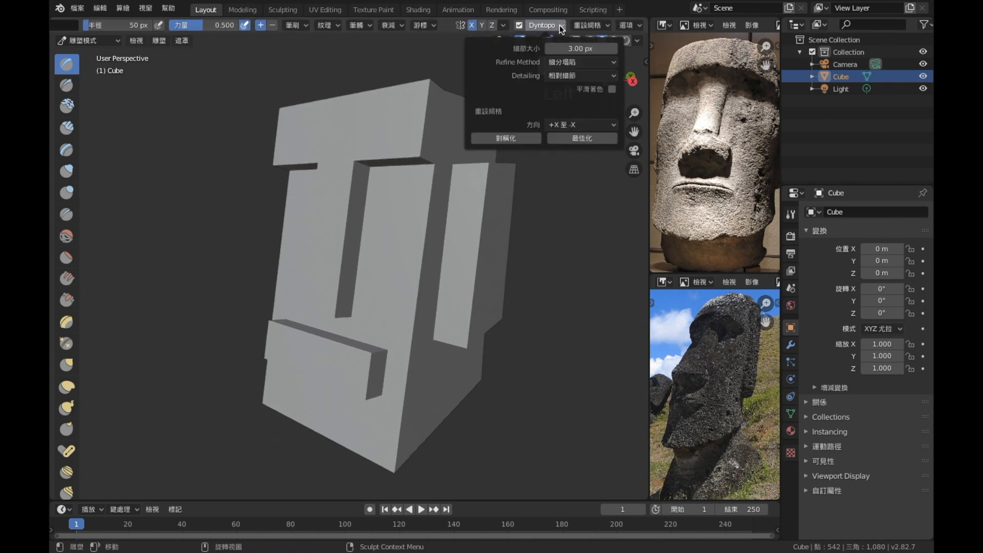
{"action": "left_click", "coordinate": [572, 48]}
{"action": "type", "text": "3.0"}
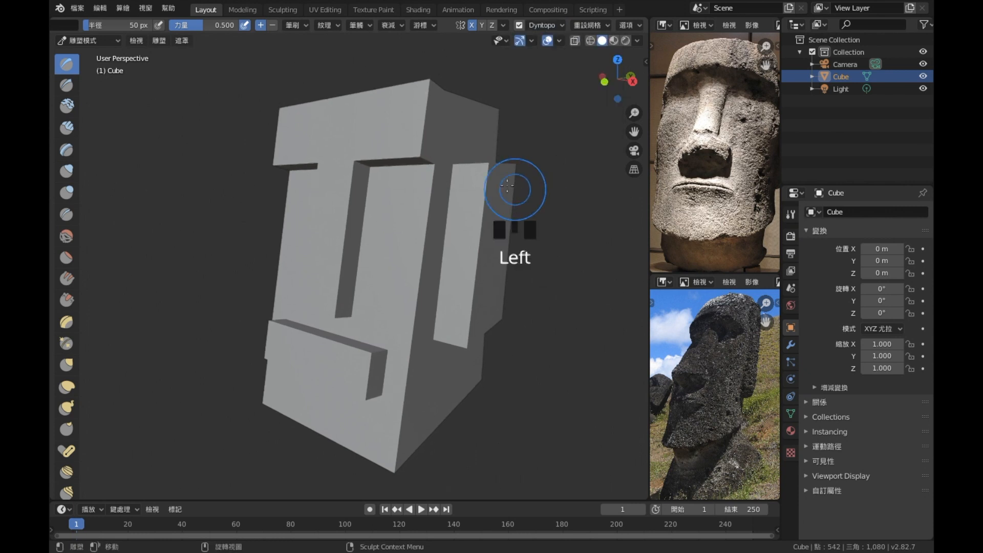
Step: Test the coarser detail with Draw strokes down the brow corner and cheek edge, and undo them after checking the mesh
{"action": "left_click_drag", "start_coordinate": [431, 96], "coordinate": [428, 140]}
{"action": "left_click_drag", "start_coordinate": [426, 173], "coordinate": [407, 340]}
{"action": "key", "text": "Tab"}
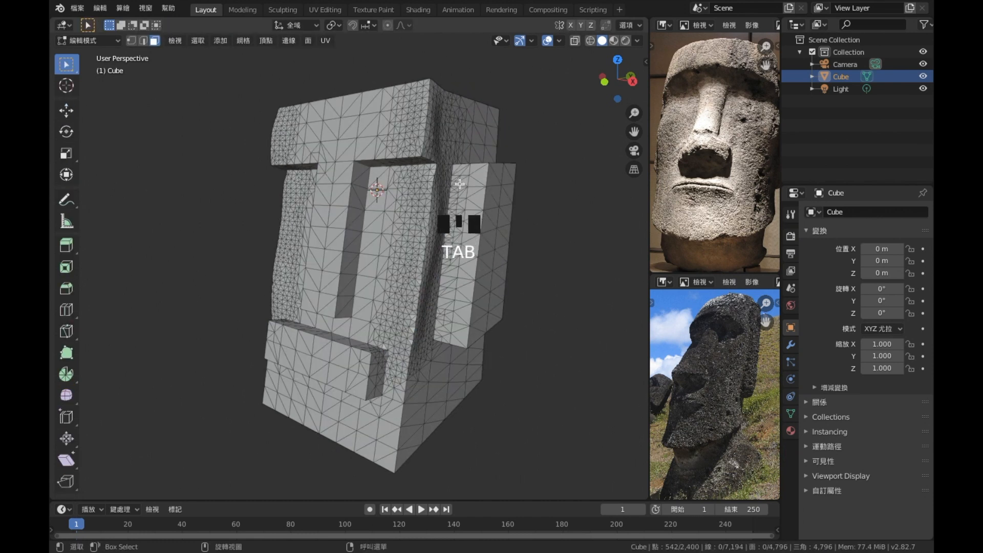
{"action": "key", "text": "Tab"}
{"action": "key", "text": "ctrl+z"}
{"action": "key", "text": "ctrl+z"}
Step: Switch the sculpting brush to Smooth
{"action": "middle_click_drag", "start_coordinate": [446, 166], "coordinate": [450, 215]}
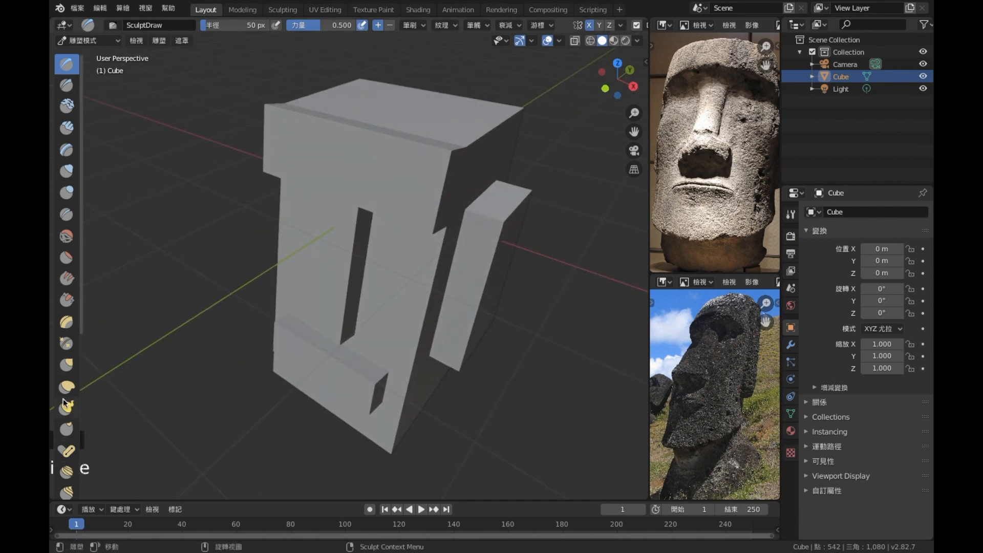
{"action": "mouse_move", "coordinate": [275, 330]}
{"action": "middle_mouse_down"}
{"action": "mouse_move", "coordinate": [265, 256]}
{"action": "mouse_move", "coordinate": [243, 259]}
{"action": "middle_mouse_up"}
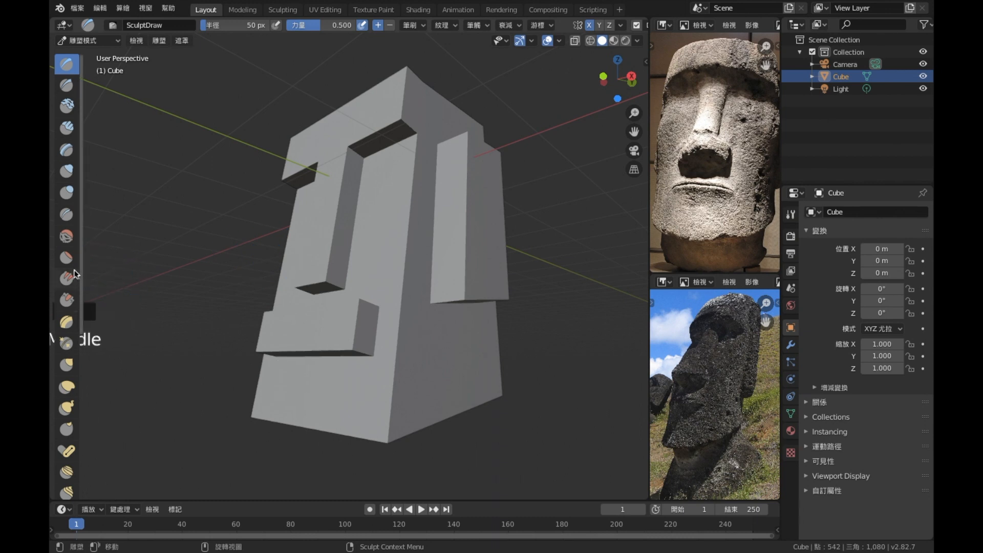
{"action": "left_click", "coordinate": [66, 236]}
Step: Try smoothing the front side edge of the face down to the base at strength 0.700, and undo the strokes
{"action": "mouse_move", "coordinate": [382, 354]}
{"action": "left_mouse_down"}
{"action": "mouse_move", "coordinate": [387, 437]}
{"action": "mouse_move", "coordinate": [416, 157]}
{"action": "left_mouse_up"}
{"action": "mouse_move", "coordinate": [378, 259]}
{"action": "left_mouse_down"}
{"action": "mouse_move", "coordinate": [386, 439]}
{"action": "mouse_move", "coordinate": [398, 439]}
{"action": "left_mouse_up"}
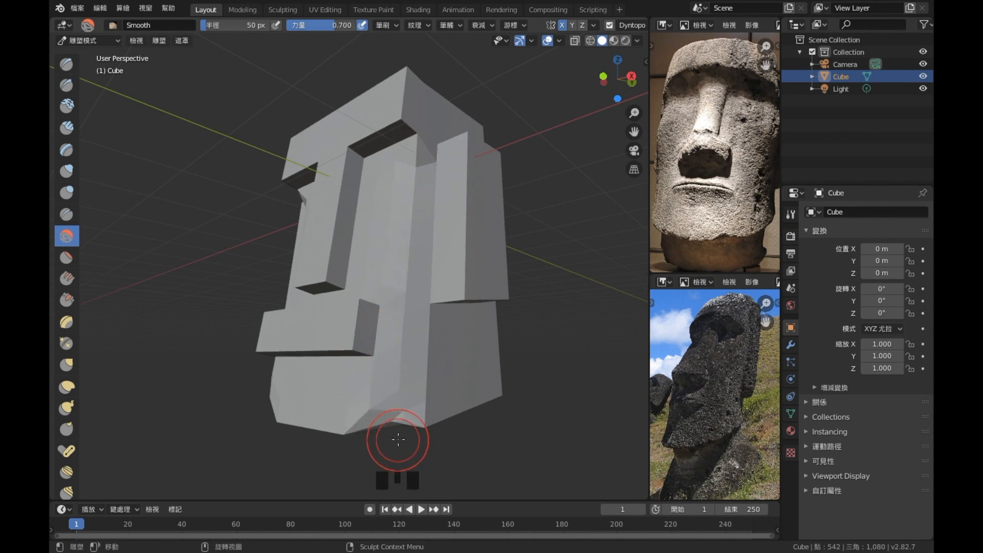
{"action": "key", "text": "ctrl+z"}
{"action": "key", "text": "ctrl+z"}
{"action": "key", "text": "ctrl+z"}
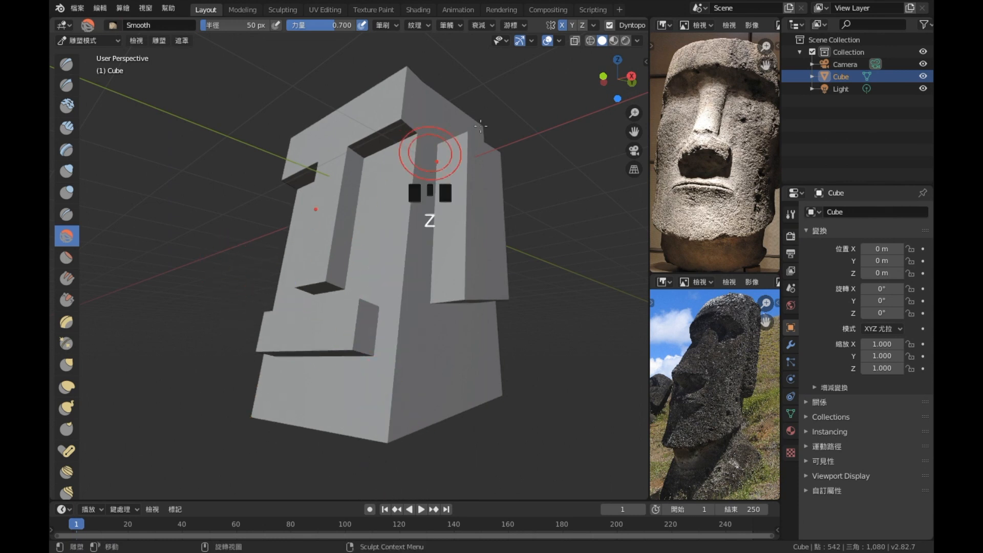
Step: Try smoothing the rear vertical edge of the head upward from its base, and undo the stroke
{"action": "middle_click_drag", "start_coordinate": [488, 384], "coordinate": [267, 420]}
{"action": "middle_click_drag", "start_coordinate": [417, 428], "coordinate": [421, 459]}
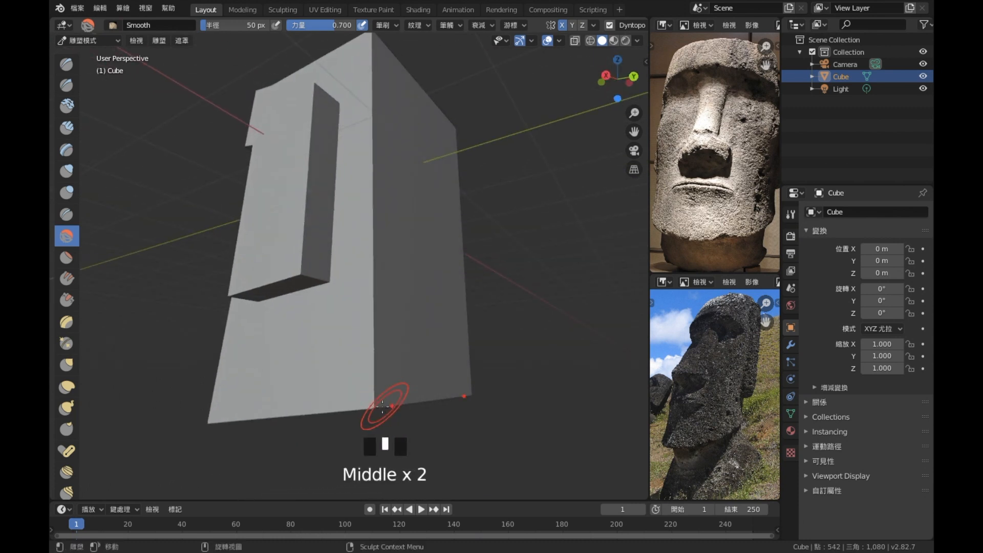
{"action": "mouse_move", "coordinate": [376, 409]}
{"action": "left_mouse_down"}
{"action": "mouse_move", "coordinate": [374, 292]}
{"action": "mouse_move", "coordinate": [358, 215]}
{"action": "left_mouse_up"}
{"action": "key", "text": "ctrl+z"}
{"action": "key", "text": "ctrl+z"}
{"action": "key", "text": "ctrl+z"}
{"action": "key", "text": "ctrl+z"}
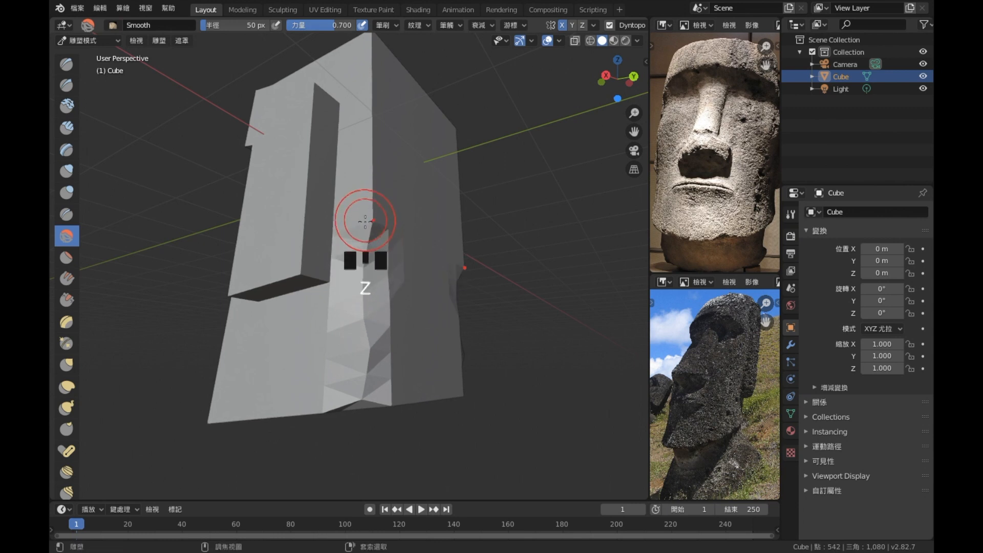
{"action": "key", "text": "ctrl+z"}
{"action": "key", "text": "ctrl+z"}
{"action": "key", "text": "ctrl+z"}
Step: Set the Smooth brush strength to 0.300 and soften the edges of the brow, nose and mouth
{"action": "right_click", "coordinate": [346, 277]}
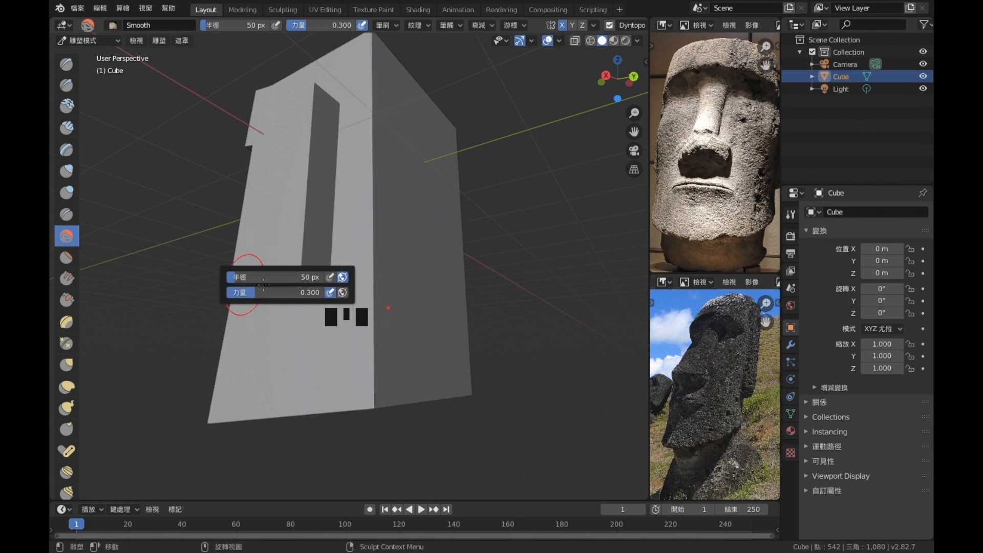
{"action": "middle_click_drag", "start_coordinate": [375, 405], "coordinate": [474, 105]}
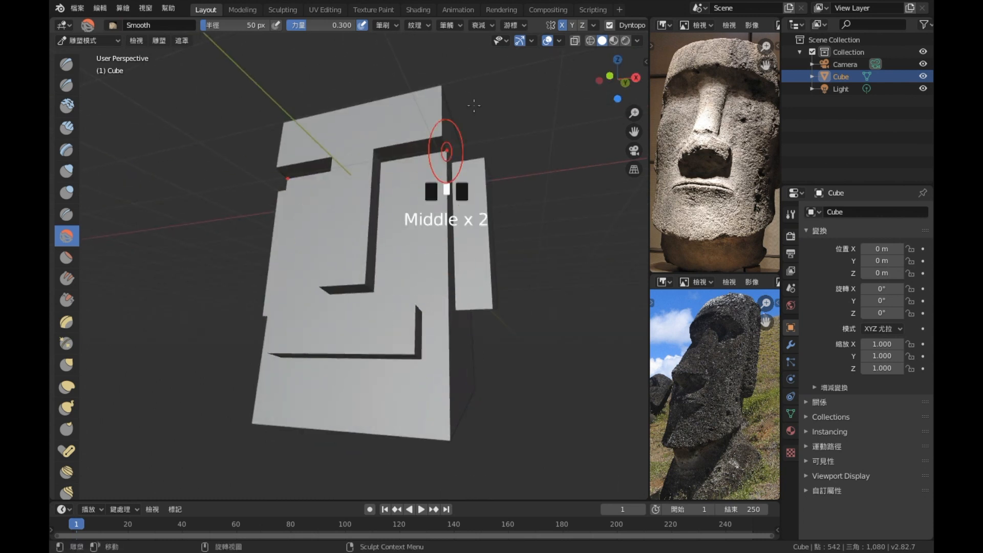
{"action": "mouse_move", "coordinate": [441, 143]}
{"action": "left_mouse_down"}
{"action": "mouse_move", "coordinate": [405, 153]}
{"action": "mouse_move", "coordinate": [424, 131]}
{"action": "mouse_move", "coordinate": [388, 149]}
{"action": "mouse_move", "coordinate": [375, 281]}
{"action": "mouse_move", "coordinate": [357, 290]}
{"action": "mouse_move", "coordinate": [318, 281]}
{"action": "left_mouse_up"}
{"action": "mouse_move", "coordinate": [382, 362]}
{"action": "left_mouse_down"}
{"action": "mouse_move", "coordinate": [340, 352]}
{"action": "mouse_move", "coordinate": [369, 358]}
{"action": "left_mouse_up"}
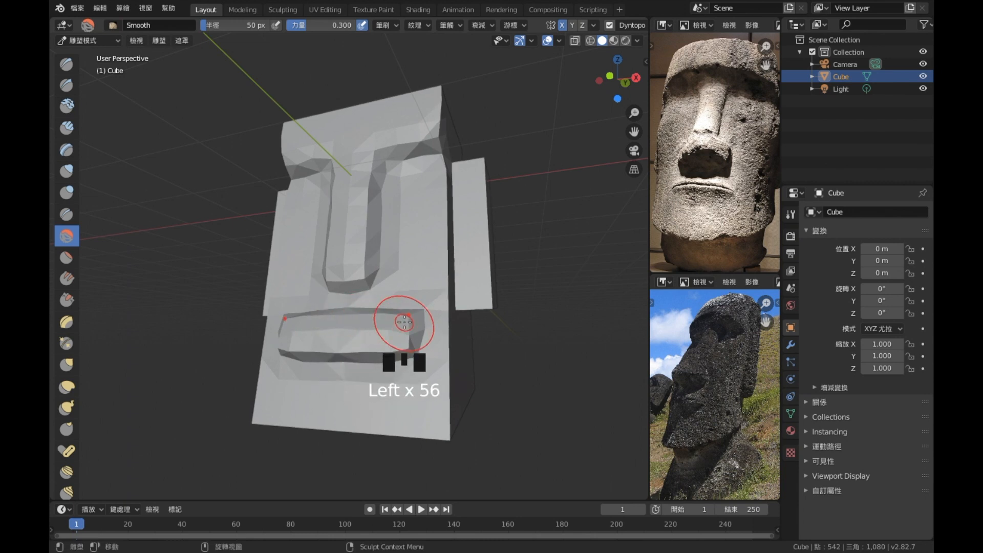
Step: Smooth the side of the ear block down its length with the Smooth brush at strength 0.300
{"action": "middle_click_drag", "start_coordinate": [439, 345], "coordinate": [446, 338]}
{"action": "left_click", "coordinate": [424, 152]}
{"action": "left_click", "coordinate": [413, 157]}
{"action": "left_click", "coordinate": [417, 188]}
{"action": "left_click", "coordinate": [413, 210]}
{"action": "left_click", "coordinate": [410, 229]}
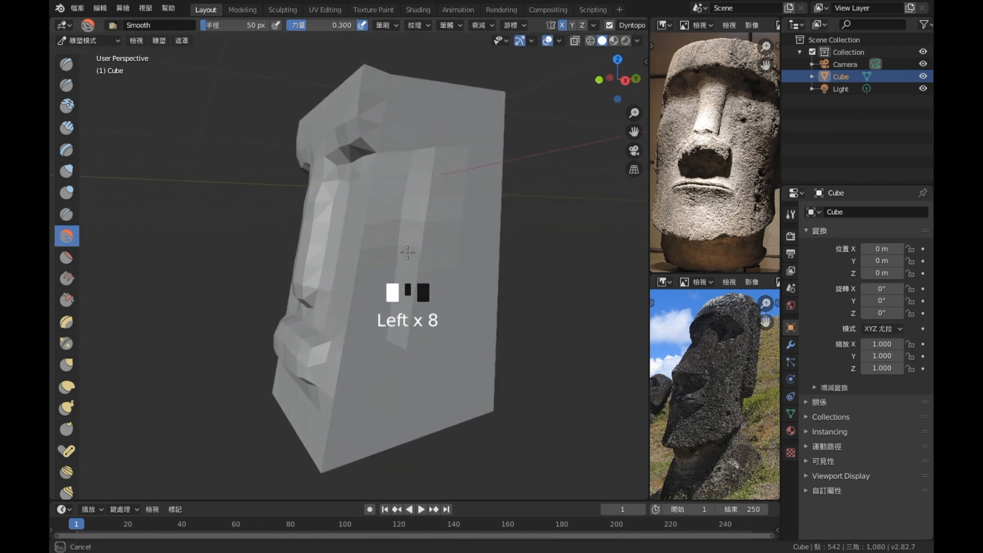
Step: Smooth the ear block's bottom edge, rear vertical edge and upper end
{"action": "mouse_move", "coordinate": [429, 341]}
{"action": "middle_mouse_down"}
{"action": "mouse_move", "coordinate": [404, 310]}
{"action": "mouse_move", "coordinate": [344, 286]}
{"action": "middle_mouse_up"}
{"action": "left_click", "coordinate": [335, 296]}
{"action": "left_click", "coordinate": [353, 296]}
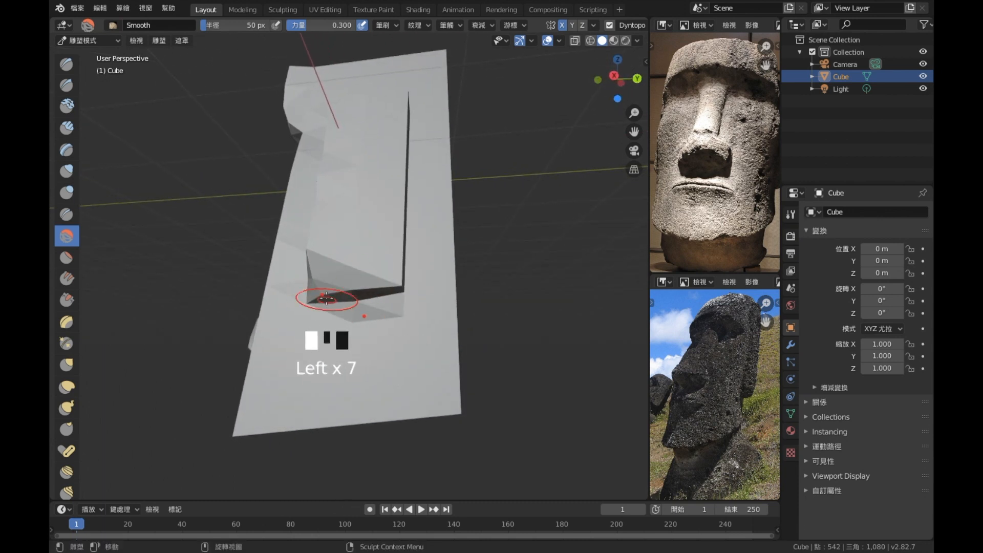
{"action": "left_click_drag", "start_coordinate": [407, 274], "coordinate": [410, 109]}
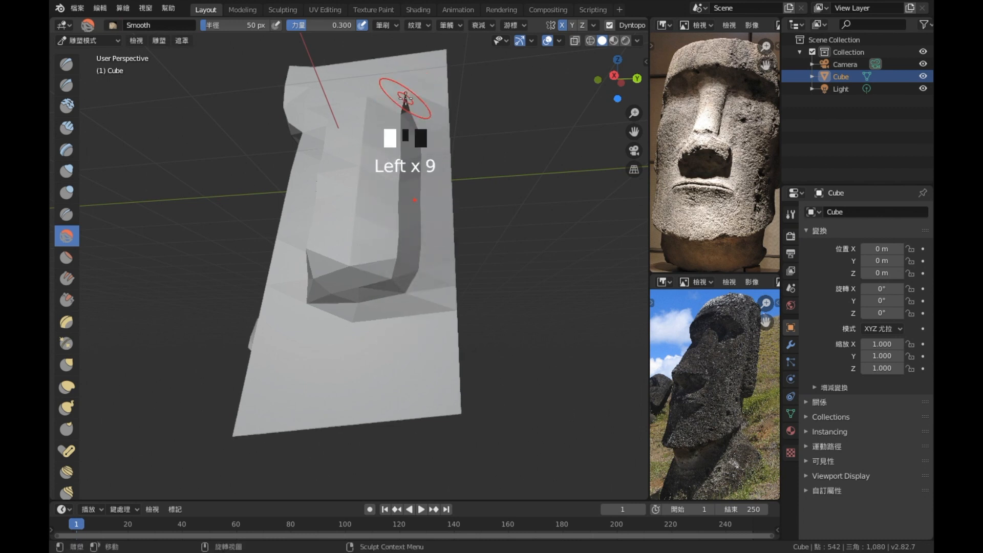
{"action": "middle_click_drag", "start_coordinate": [395, 87], "coordinate": [402, 193]}
{"action": "mouse_move", "coordinate": [397, 399]}
{"action": "left_mouse_down"}
{"action": "mouse_move", "coordinate": [405, 342]}
{"action": "mouse_move", "coordinate": [369, 327]}
{"action": "left_mouse_up"}
{"action": "mouse_move", "coordinate": [370, 327]}
{"action": "middle_mouse_down"}
{"action": "mouse_move", "coordinate": [333, 320]}
{"action": "mouse_move", "coordinate": [445, 307]}
{"action": "middle_mouse_up"}
{"action": "left_click_drag", "start_coordinate": [446, 308], "coordinate": [444, 304]}
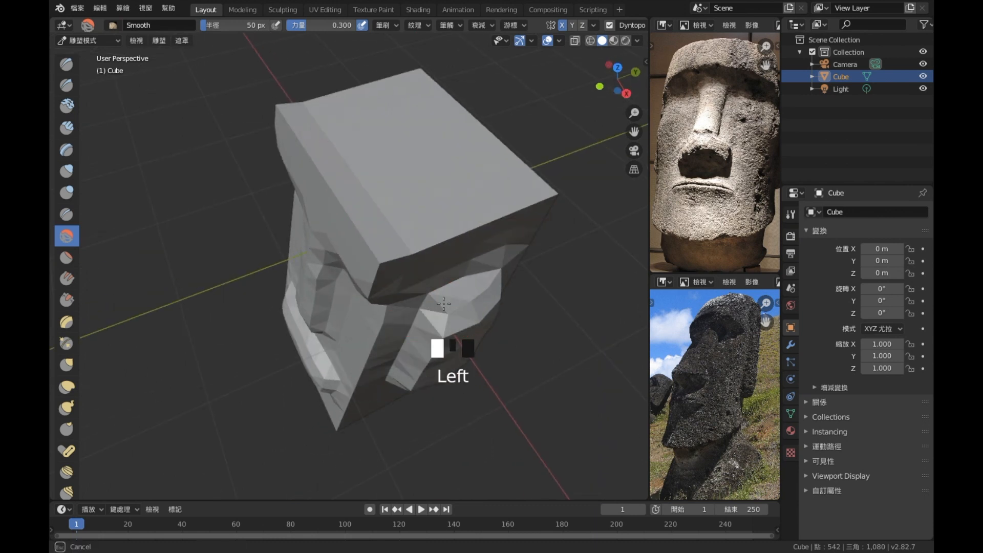
Step: Smooth the side, front and rear edges around the flat top of the head
{"action": "left_click_drag", "start_coordinate": [369, 263], "coordinate": [539, 190]}
{"action": "left_click_drag", "start_coordinate": [382, 245], "coordinate": [279, 124]}
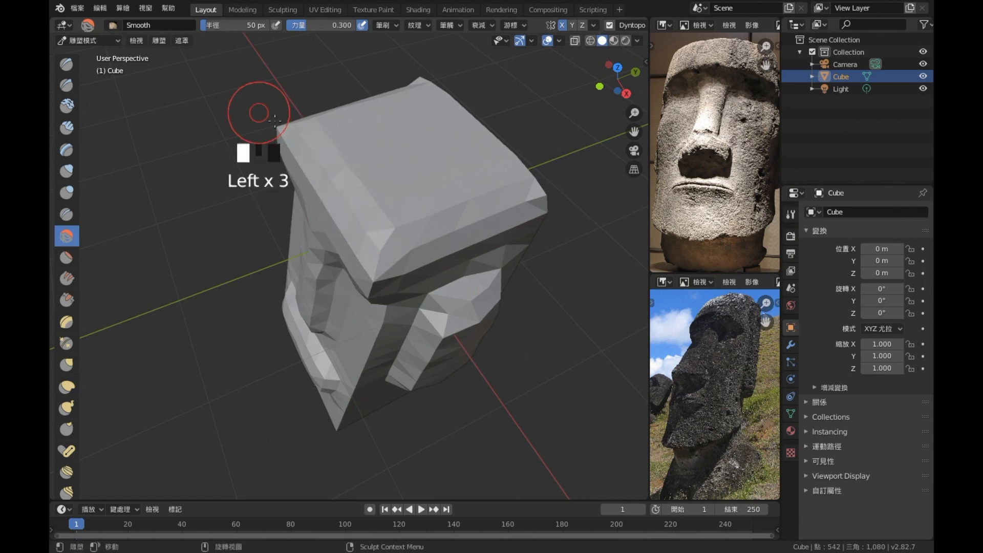
{"action": "middle_click_drag", "start_coordinate": [461, 259], "coordinate": [351, 208]}
{"action": "middle_click", "coordinate": [341, 172]}
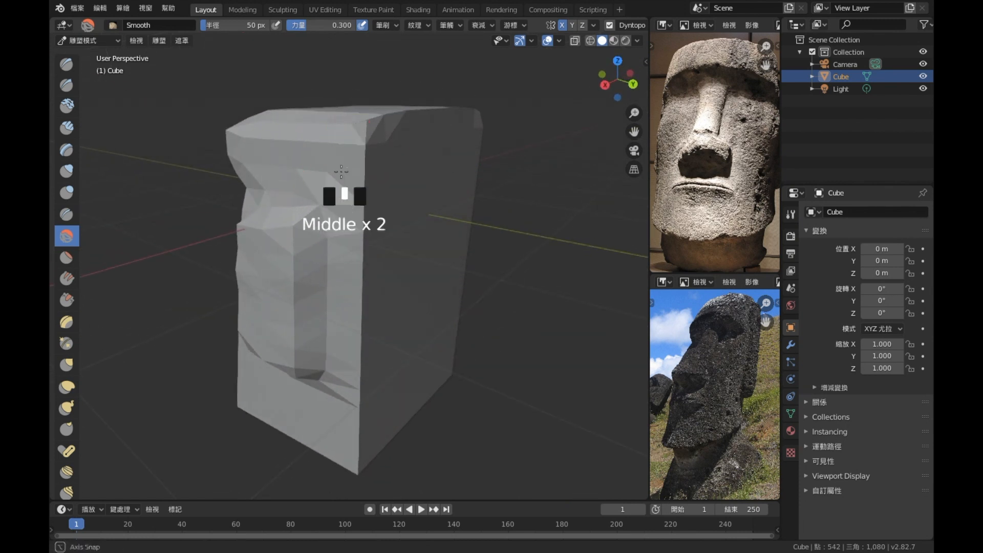
{"action": "middle_click_drag", "start_coordinate": [341, 171], "coordinate": [331, 198]}
{"action": "left_click_drag", "start_coordinate": [333, 210], "coordinate": [453, 172]}
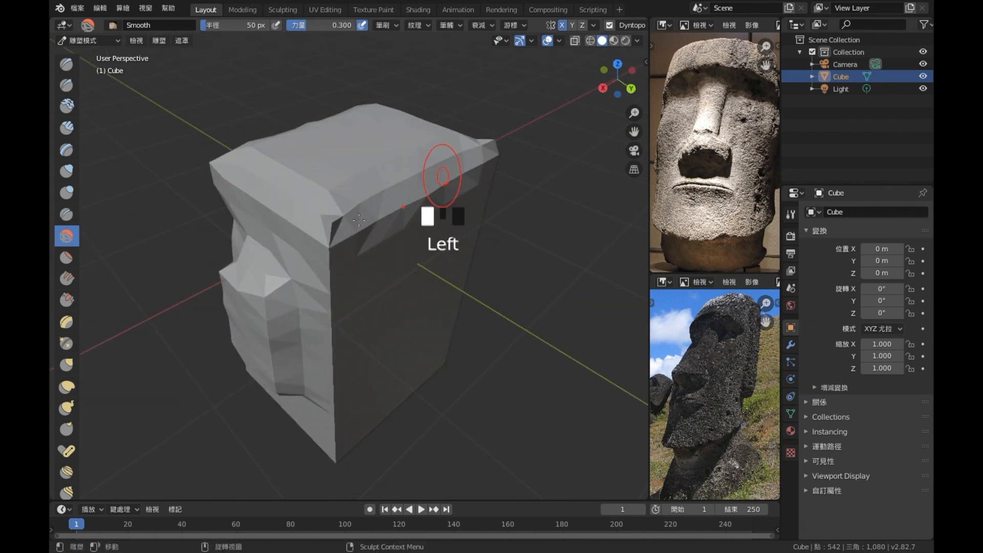
Step: Smooth the rear vertical edges of the head from the top toward the base
{"action": "left_click_drag", "start_coordinate": [334, 215], "coordinate": [328, 404]}
{"action": "left_click_drag", "start_coordinate": [318, 184], "coordinate": [324, 236]}
{"action": "mouse_move", "coordinate": [324, 237]}
{"action": "middle_mouse_down"}
{"action": "mouse_move", "coordinate": [420, 286]}
{"action": "mouse_move", "coordinate": [436, 278]}
{"action": "mouse_move", "coordinate": [372, 199]}
{"action": "middle_mouse_up"}
{"action": "mouse_move", "coordinate": [356, 202]}
{"action": "left_mouse_down"}
{"action": "mouse_move", "coordinate": [359, 259]}
{"action": "mouse_move", "coordinate": [382, 313]}
{"action": "mouse_move", "coordinate": [453, 342]}
{"action": "left_mouse_up"}
Step: Smooth the lower edges around the base of the head and the chin
{"action": "left_click_drag", "start_coordinate": [347, 299], "coordinate": [242, 368]}
{"action": "left_click_drag", "start_coordinate": [147, 385], "coordinate": [151, 385]}
{"action": "left_click", "coordinate": [181, 383]}
{"action": "left_click", "coordinate": [191, 381]}
{"action": "mouse_move", "coordinate": [214, 375]}
{"action": "middle_mouse_down"}
{"action": "mouse_move", "coordinate": [358, 376]}
{"action": "mouse_move", "coordinate": [439, 330]}
{"action": "mouse_move", "coordinate": [417, 318]}
{"action": "middle_mouse_up"}
{"action": "mouse_move", "coordinate": [259, 382]}
{"action": "left_mouse_down"}
{"action": "mouse_move", "coordinate": [300, 373]}
{"action": "mouse_move", "coordinate": [373, 318]}
{"action": "left_mouse_up"}
{"action": "middle_click_drag", "start_coordinate": [374, 318], "coordinate": [358, 374]}
{"action": "left_click", "coordinate": [393, 380]}
{"action": "mouse_move", "coordinate": [394, 380]}
{"action": "left_mouse_down"}
{"action": "mouse_move", "coordinate": [375, 388]}
{"action": "mouse_move", "coordinate": [410, 376]}
{"action": "left_mouse_up"}
{"action": "mouse_move", "coordinate": [408, 347]}
{"action": "middle_mouse_down"}
{"action": "mouse_move", "coordinate": [439, 374]}
{"action": "mouse_move", "coordinate": [566, 352]}
{"action": "mouse_move", "coordinate": [509, 394]}
{"action": "mouse_move", "coordinate": [431, 392]}
{"action": "middle_mouse_up"}
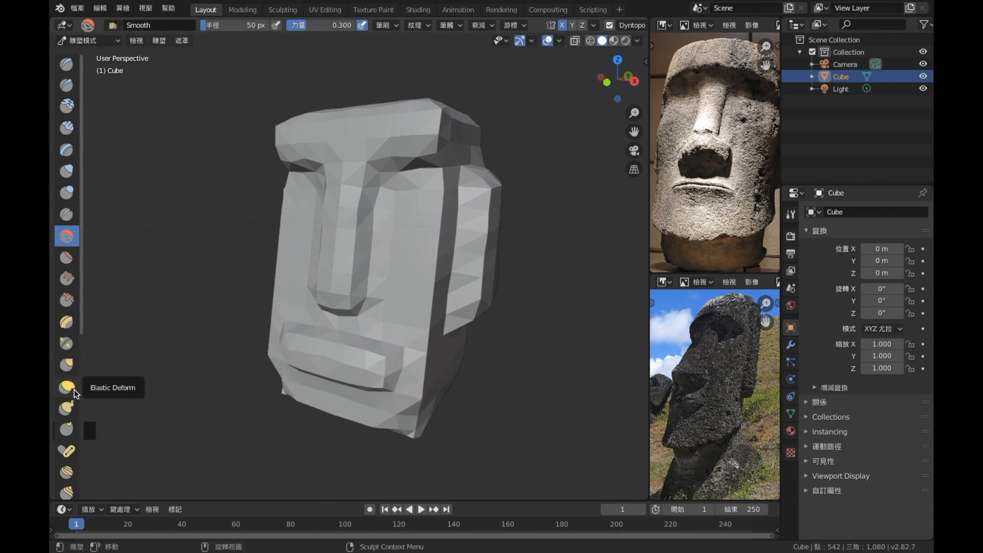
Step: With the Grab brush, pull the nose tip forward and shape the nose into a narrow bridge with a broader lower end
{"action": "left_click", "coordinate": [73, 368]}
{"action": "mouse_move", "coordinate": [277, 314]}
{"action": "middle_mouse_down"}
{"action": "mouse_move", "coordinate": [325, 301]}
{"action": "mouse_move", "coordinate": [293, 287]}
{"action": "middle_mouse_up"}
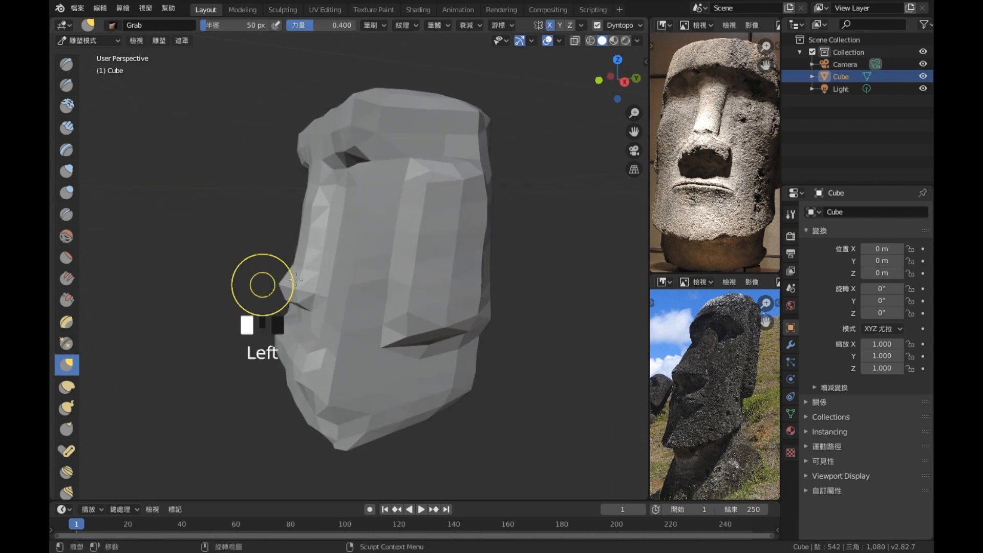
{"action": "middle_click_drag", "start_coordinate": [312, 290], "coordinate": [335, 302]}
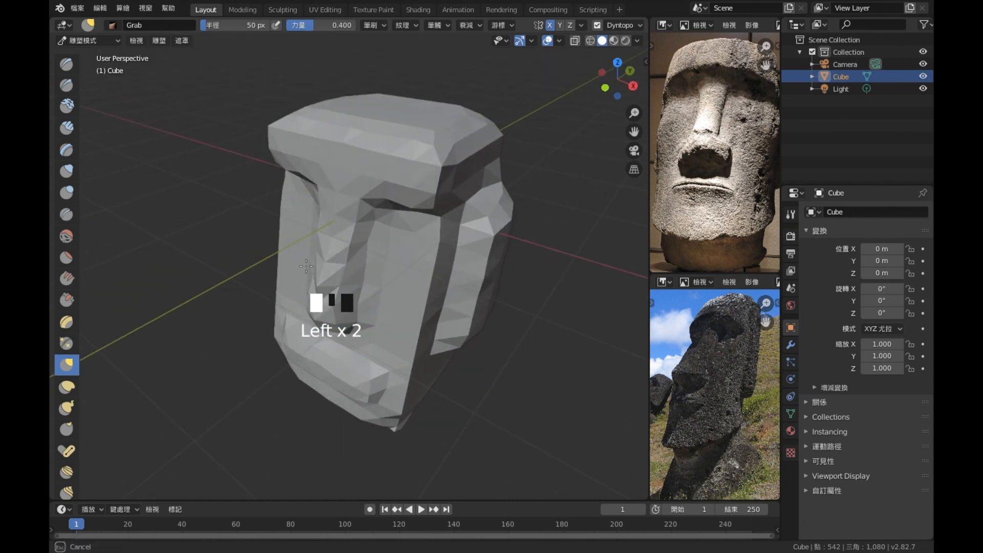
{"action": "middle_click_drag", "start_coordinate": [318, 329], "coordinate": [358, 287]}
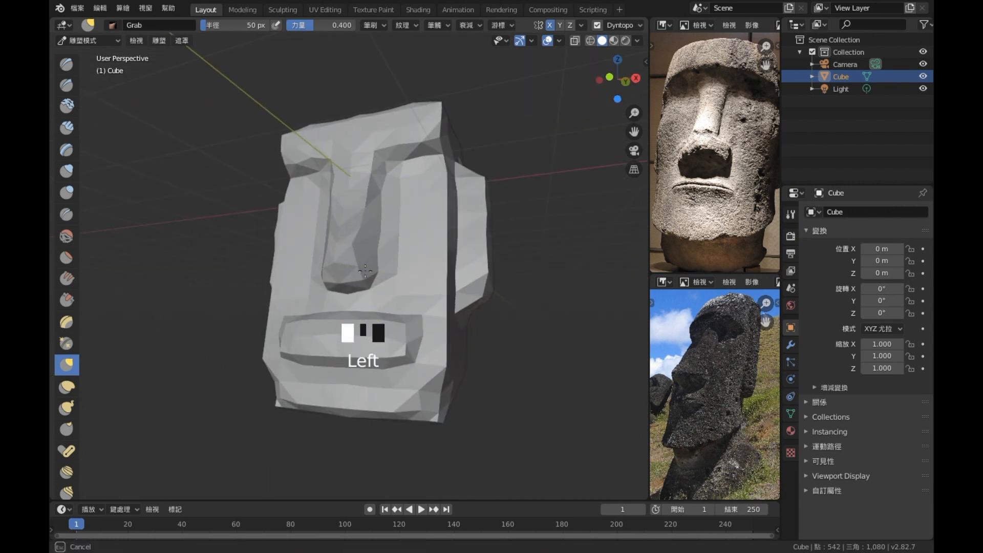
{"action": "middle_click_drag", "start_coordinate": [332, 277], "coordinate": [271, 281]}
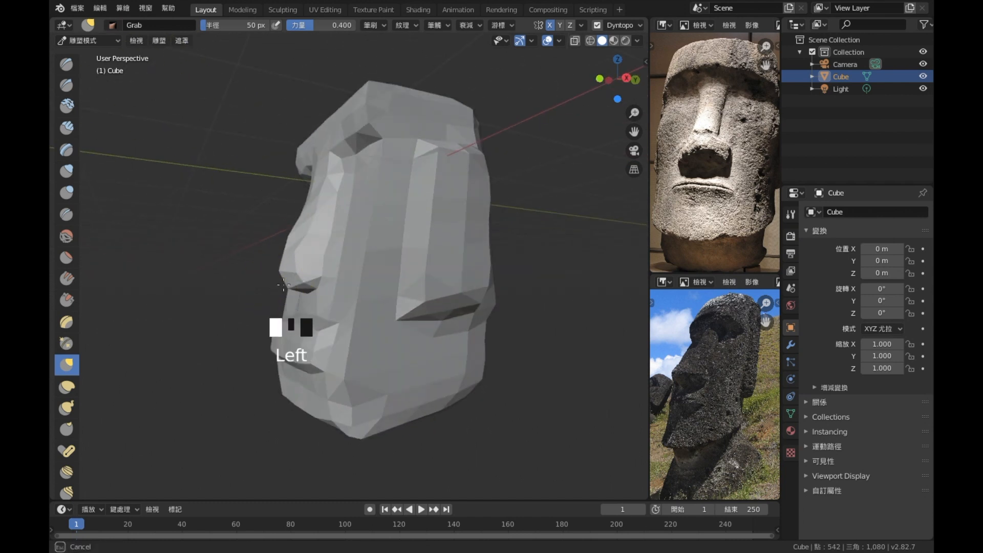
{"action": "middle_click_drag", "start_coordinate": [314, 272], "coordinate": [338, 237]}
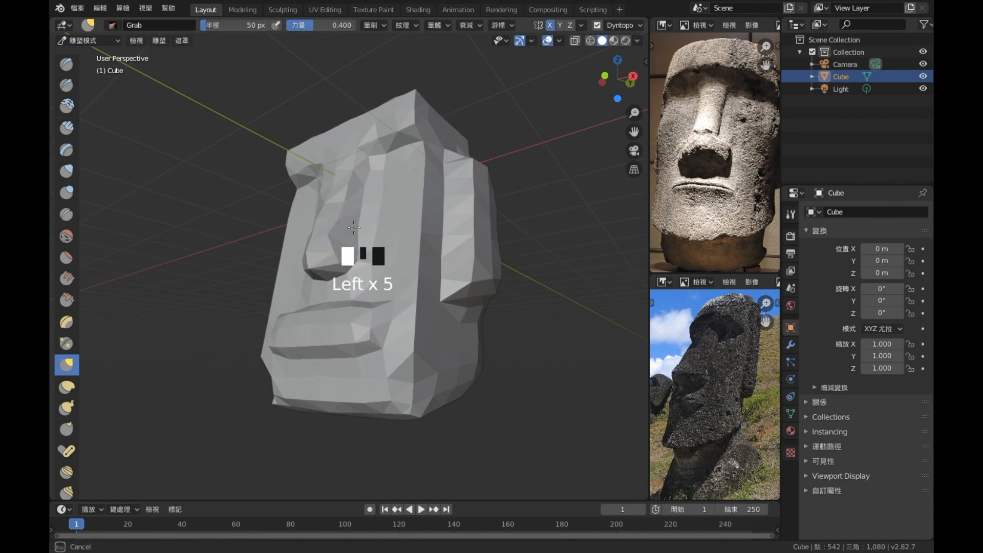
{"action": "mouse_move", "coordinate": [332, 287]}
{"action": "middle_mouse_down"}
{"action": "mouse_move", "coordinate": [406, 288]}
{"action": "mouse_move", "coordinate": [251, 332]}
{"action": "mouse_move", "coordinate": [319, 252]}
{"action": "middle_mouse_up"}
Step: Grab the ear's rear edge forward to narrow the ear, undoing the unwanted strokes on its upper and lower ends
{"action": "left_click_drag", "start_coordinate": [411, 187], "coordinate": [385, 171]}
{"action": "left_click_drag", "start_coordinate": [433, 224], "coordinate": [434, 224]}
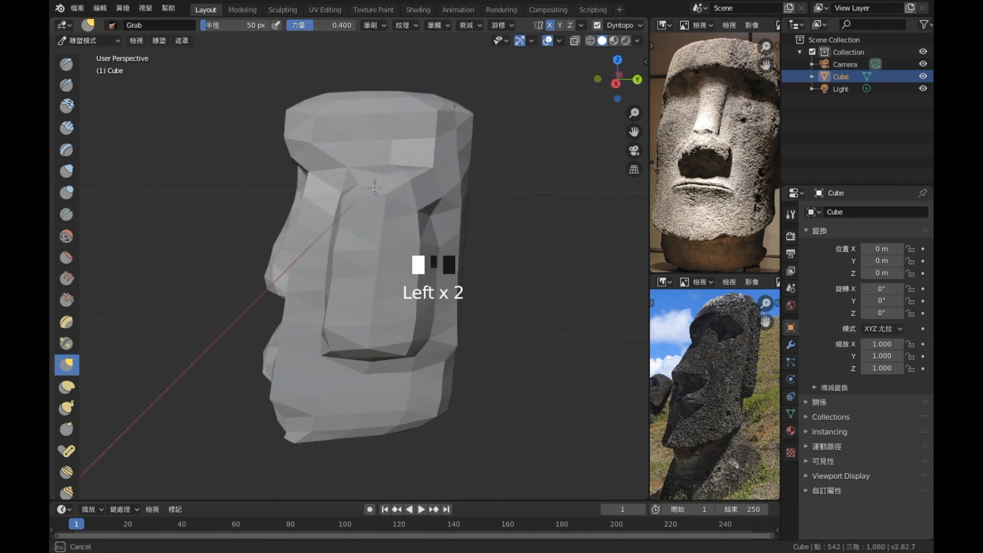
{"action": "left_click_drag", "start_coordinate": [375, 187], "coordinate": [376, 189]}
{"action": "key", "text": "ctrl+z"}
{"action": "mouse_move", "coordinate": [424, 218]}
{"action": "left_mouse_down"}
{"action": "mouse_move", "coordinate": [369, 214]}
{"action": "mouse_move", "coordinate": [410, 269]}
{"action": "mouse_move", "coordinate": [385, 292]}
{"action": "mouse_move", "coordinate": [406, 351]}
{"action": "mouse_move", "coordinate": [408, 344]}
{"action": "mouse_move", "coordinate": [372, 344]}
{"action": "left_mouse_up"}
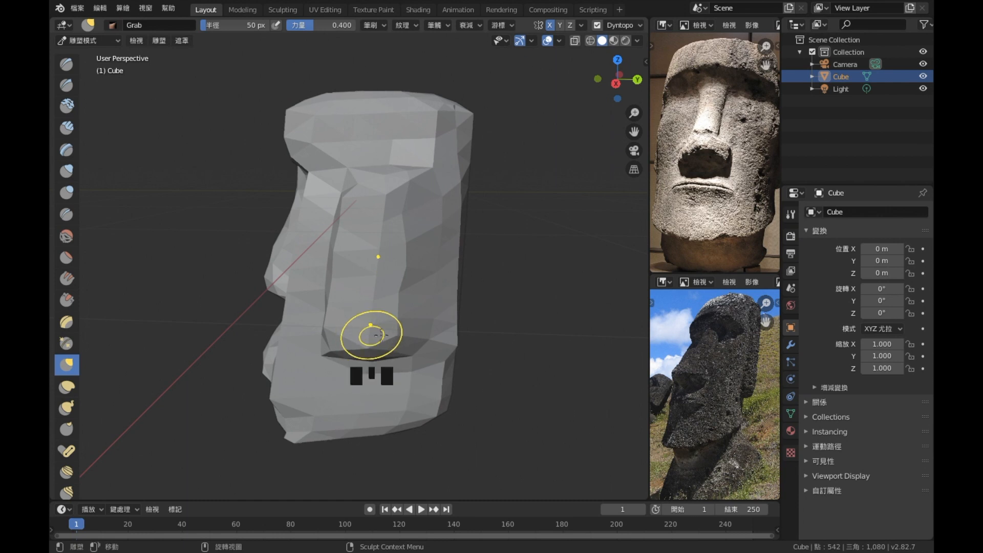
{"action": "mouse_move", "coordinate": [402, 355]}
{"action": "left_mouse_down"}
{"action": "mouse_move", "coordinate": [372, 338]}
{"action": "mouse_move", "coordinate": [383, 328]}
{"action": "left_mouse_up"}
{"action": "key", "text": "ctrl+z"}
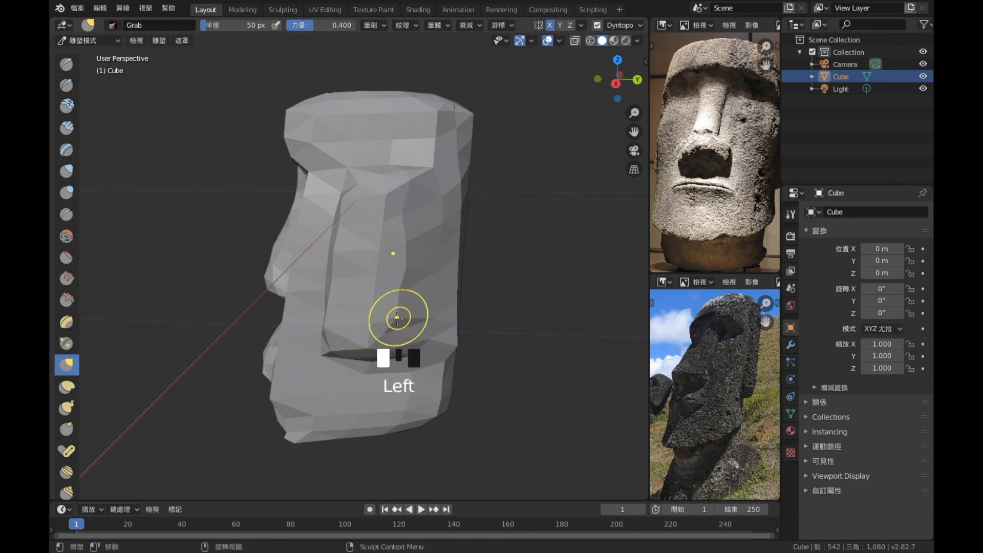
{"action": "middle_click_drag", "start_coordinate": [397, 318], "coordinate": [453, 358]}
{"action": "key", "text": "ctrl+z"}
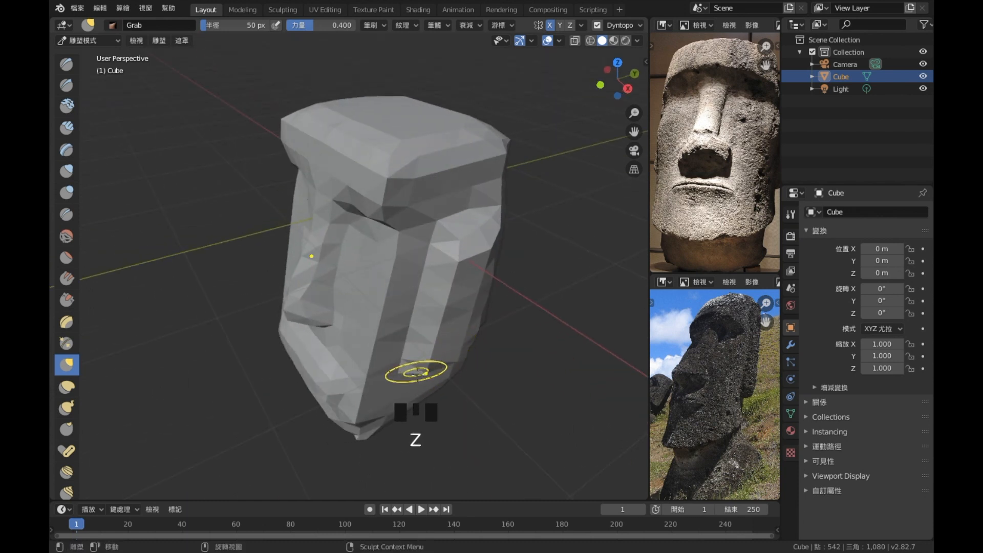
Step: Push the lower jaw corners inward with the Grab brush to round the chin, undoing one misplaced stroke
{"action": "mouse_move", "coordinate": [411, 295]}
{"action": "middle_mouse_down"}
{"action": "mouse_move", "coordinate": [468, 213]}
{"action": "mouse_move", "coordinate": [491, 218]}
{"action": "middle_mouse_up"}
{"action": "mouse_move", "coordinate": [293, 397]}
{"action": "left_mouse_down"}
{"action": "mouse_move", "coordinate": [329, 391]}
{"action": "mouse_move", "coordinate": [288, 401]}
{"action": "mouse_move", "coordinate": [301, 396]}
{"action": "mouse_move", "coordinate": [297, 404]}
{"action": "mouse_move", "coordinate": [285, 395]}
{"action": "left_mouse_up"}
{"action": "key", "text": "super+z"}
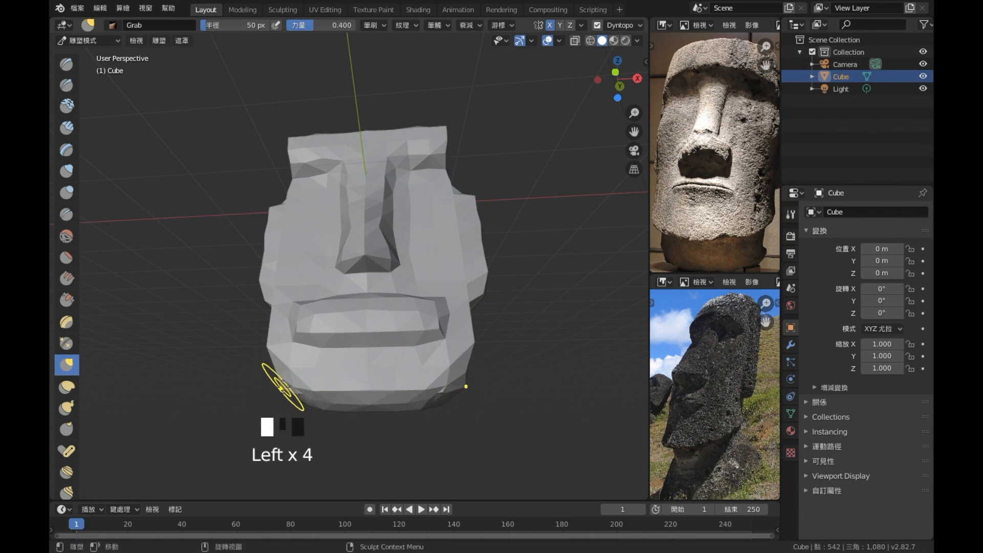
{"action": "left_click_drag", "start_coordinate": [282, 374], "coordinate": [292, 390]}
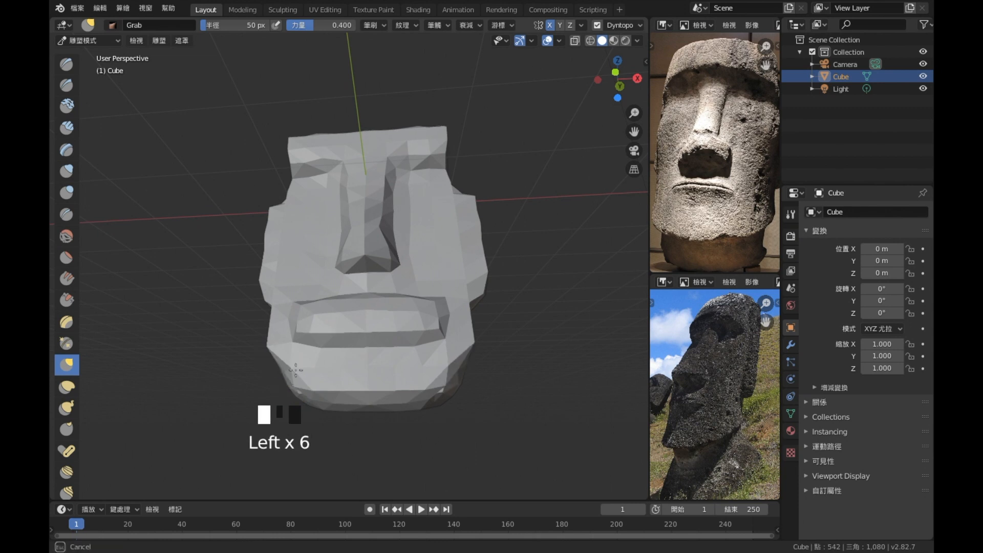
{"action": "mouse_move", "coordinate": [303, 410]}
{"action": "middle_mouse_down"}
{"action": "mouse_move", "coordinate": [361, 397]}
{"action": "mouse_move", "coordinate": [336, 417]}
{"action": "middle_mouse_up"}
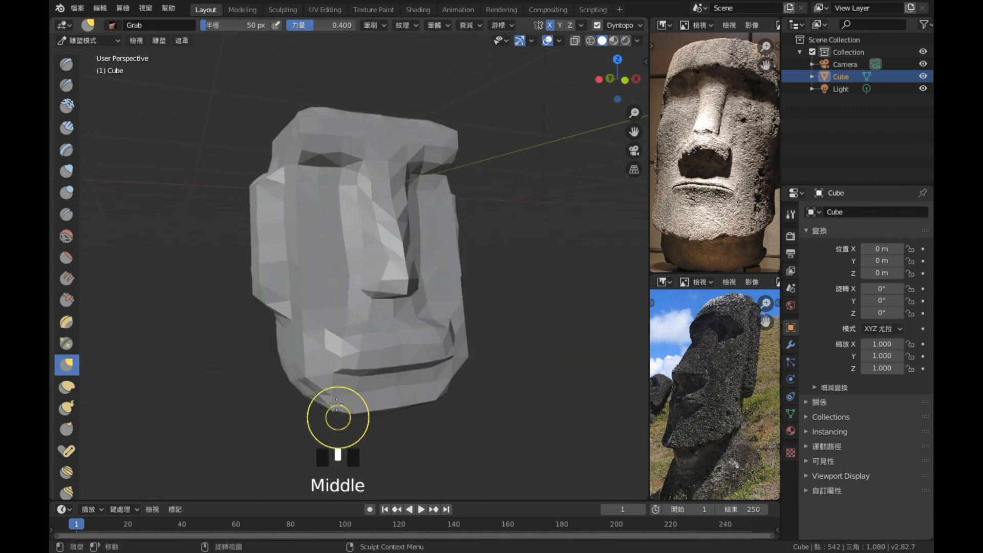
{"action": "left_click_drag", "start_coordinate": [330, 393], "coordinate": [316, 408]}
{"action": "middle_click_drag", "start_coordinate": [317, 404], "coordinate": [235, 395]}
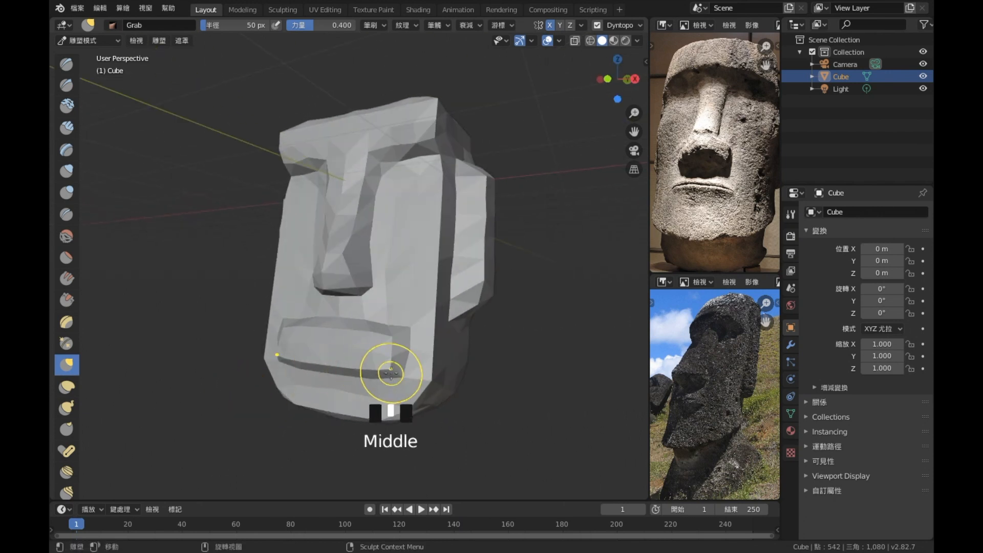
Step: Pull the mouth corners inward with the Grab brush to turn the blocky lips into a rounded shape
{"action": "left_click_drag", "start_coordinate": [390, 370], "coordinate": [366, 336]}
{"action": "left_click_drag", "start_coordinate": [397, 369], "coordinate": [385, 365]}
{"action": "mouse_move", "coordinate": [406, 332]}
{"action": "left_mouse_down"}
{"action": "mouse_move", "coordinate": [370, 341]}
{"action": "mouse_move", "coordinate": [360, 330]}
{"action": "left_mouse_up"}
{"action": "left_click", "coordinate": [360, 330]}
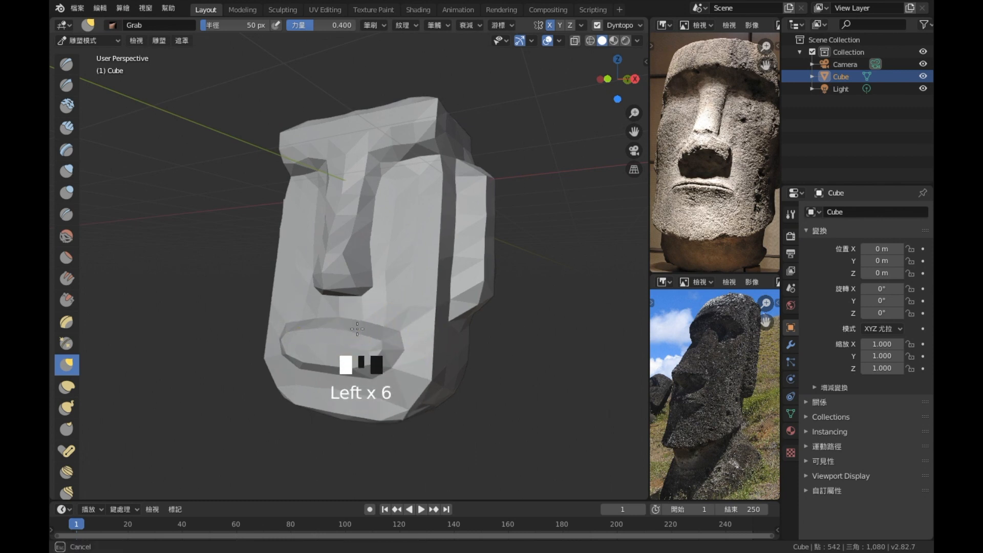
Step: Grab the surface behind the ear toward the ear's rear edge, working from the lower end up to the top
{"action": "mouse_move", "coordinate": [352, 325]}
{"action": "middle_mouse_down"}
{"action": "mouse_move", "coordinate": [393, 344]}
{"action": "mouse_move", "coordinate": [368, 347]}
{"action": "middle_mouse_up"}
{"action": "middle_click_drag", "start_coordinate": [368, 347], "coordinate": [456, 274]}
{"action": "middle_click_drag", "start_coordinate": [347, 171], "coordinate": [270, 243]}
{"action": "middle_click_drag", "start_coordinate": [344, 229], "coordinate": [270, 320]}
{"action": "left_click_drag", "start_coordinate": [270, 321], "coordinate": [340, 310]}
{"action": "left_click_drag", "start_coordinate": [261, 300], "coordinate": [329, 297]}
{"action": "left_click_drag", "start_coordinate": [271, 280], "coordinate": [341, 275]}
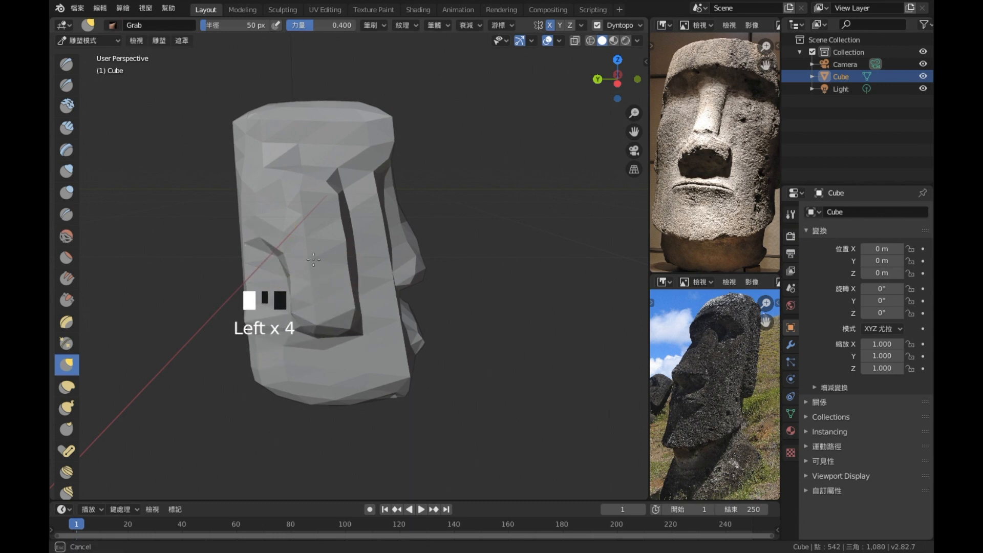
{"action": "left_click_drag", "start_coordinate": [264, 227], "coordinate": [311, 236]}
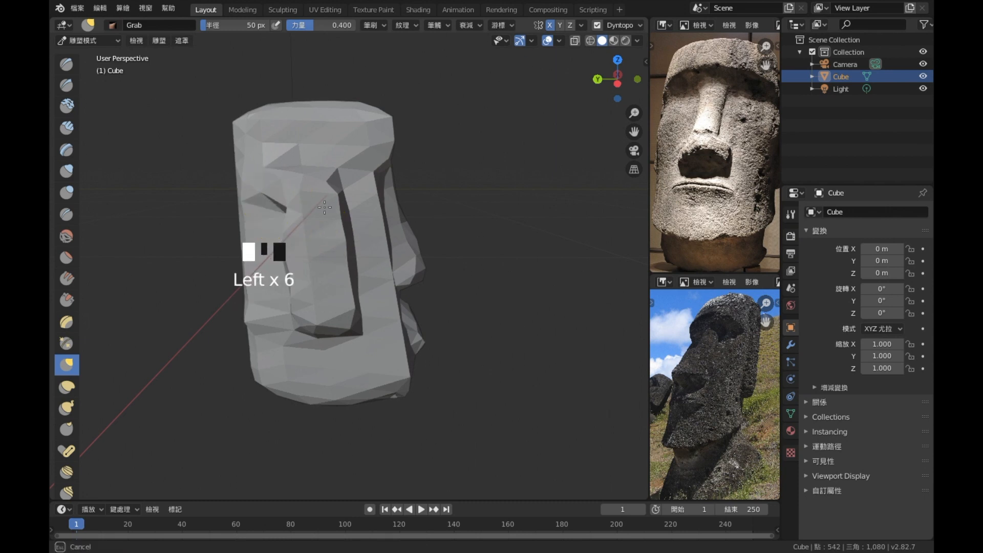
{"action": "mouse_move", "coordinate": [300, 187]}
{"action": "left_mouse_down"}
{"action": "mouse_move", "coordinate": [288, 178]}
{"action": "mouse_move", "coordinate": [259, 198]}
{"action": "left_mouse_up"}
Step: Refine the ear's rear contour with the Grab brush near its lower end and upper end
{"action": "middle_click_drag", "start_coordinate": [259, 198], "coordinate": [285, 314]}
{"action": "mouse_move", "coordinate": [285, 314]}
{"action": "left_mouse_down"}
{"action": "mouse_move", "coordinate": [290, 304]}
{"action": "mouse_move", "coordinate": [333, 340]}
{"action": "left_mouse_up"}
{"action": "mouse_move", "coordinate": [333, 340]}
{"action": "middle_mouse_down"}
{"action": "mouse_move", "coordinate": [349, 373]}
{"action": "mouse_move", "coordinate": [307, 391]}
{"action": "mouse_move", "coordinate": [268, 246]}
{"action": "middle_mouse_up"}
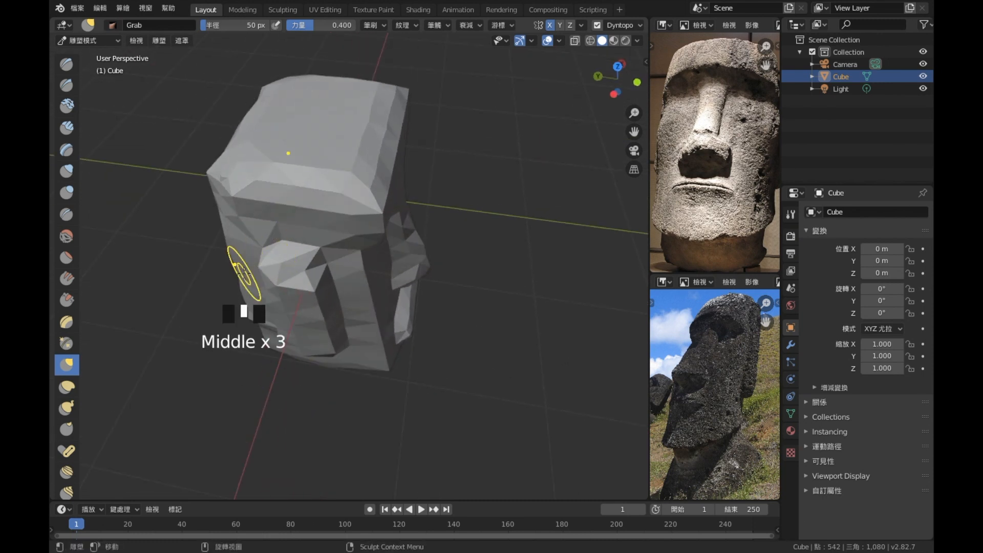
{"action": "left_click_drag", "start_coordinate": [261, 267], "coordinate": [318, 270]}
Step: Push the ear's front edge back along its length to widen the groove between ear and face
{"action": "middle_click_drag", "start_coordinate": [318, 270], "coordinate": [351, 235]}
{"action": "scroll", "coordinate": [351, 233], "scroll_direction": "up", "scroll_amount": 3}
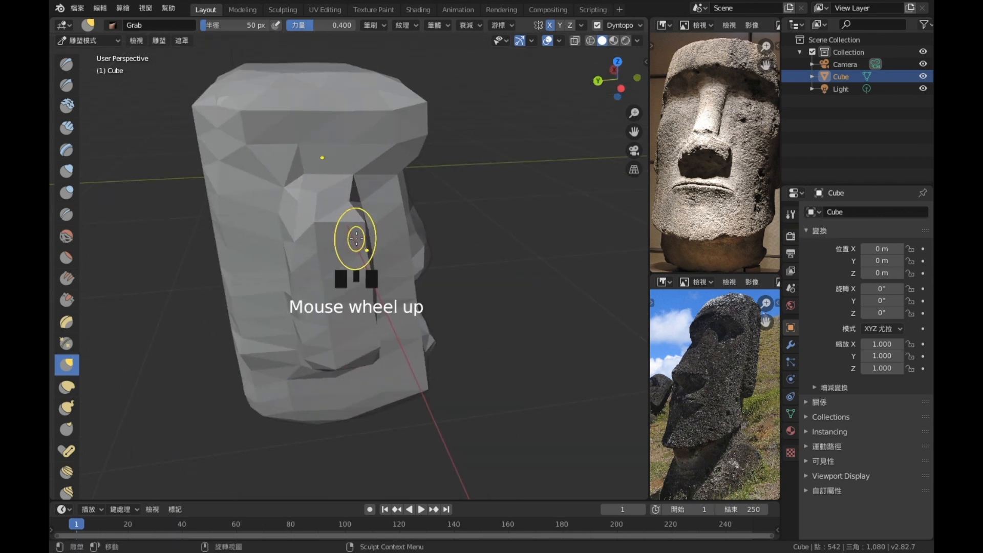
{"action": "left_click", "coordinate": [358, 260]}
{"action": "left_click", "coordinate": [354, 269]}
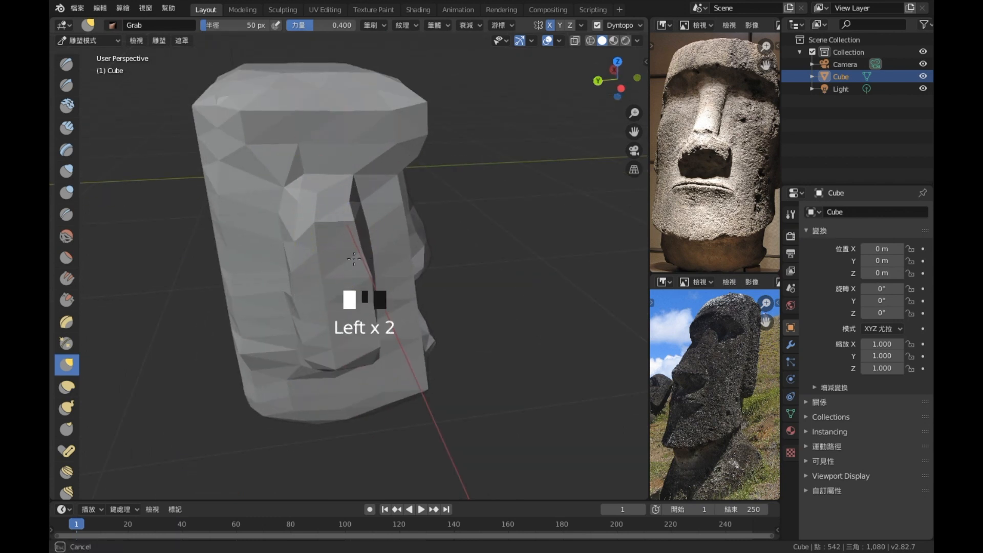
{"action": "left_click", "coordinate": [341, 285]}
{"action": "left_click", "coordinate": [370, 300]}
{"action": "left_click", "coordinate": [377, 342]}
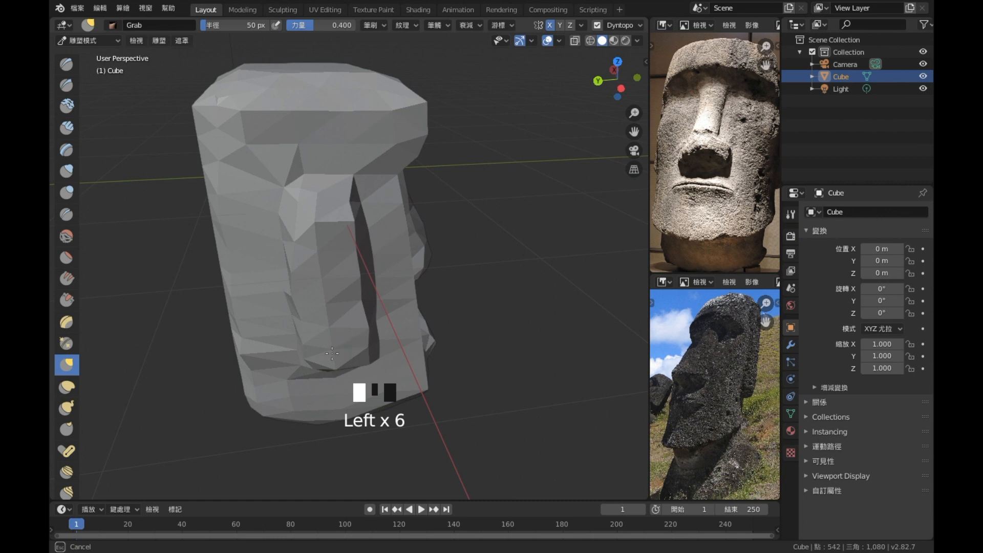
Step: Adjust the jaw area beneath the ear and the ear's upper end with the Grab brush
{"action": "middle_click_drag", "start_coordinate": [380, 358], "coordinate": [297, 347]}
{"action": "left_click_drag", "start_coordinate": [301, 346], "coordinate": [270, 325]}
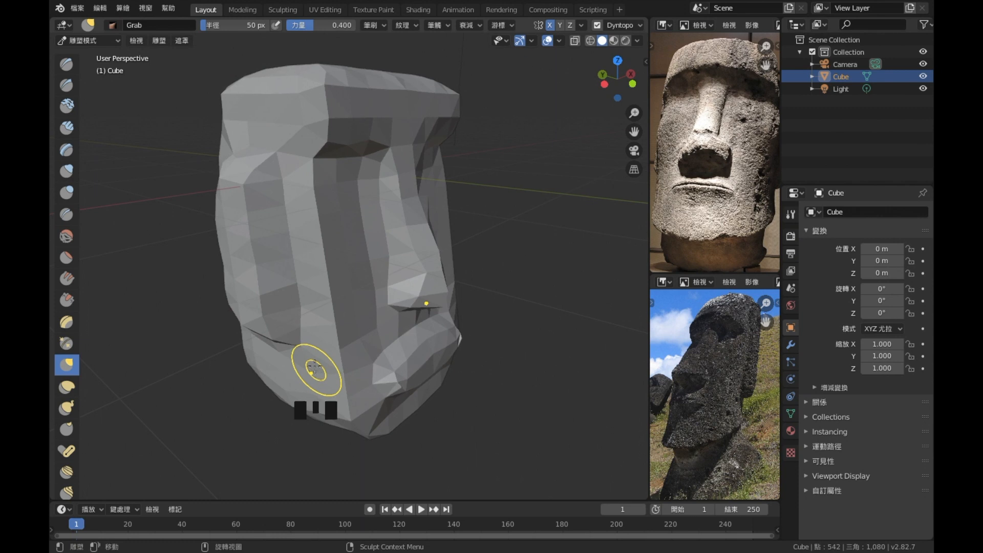
{"action": "mouse_move", "coordinate": [269, 159]}
{"action": "left_mouse_down"}
{"action": "mouse_move", "coordinate": [241, 201]}
{"action": "mouse_move", "coordinate": [281, 202]}
{"action": "left_mouse_up"}
{"action": "mouse_move", "coordinate": [281, 201]}
{"action": "middle_mouse_down"}
{"action": "mouse_move", "coordinate": [361, 252]}
{"action": "mouse_move", "coordinate": [314, 259]}
{"action": "middle_mouse_up"}
Step: Round the upper rear corner of the head with short Grab strokes
{"action": "mouse_move", "coordinate": [281, 253]}
{"action": "left_mouse_down"}
{"action": "mouse_move", "coordinate": [277, 264]}
{"action": "mouse_move", "coordinate": [189, 175]}
{"action": "mouse_move", "coordinate": [177, 184]}
{"action": "left_mouse_up"}
{"action": "left_click", "coordinate": [210, 186]}
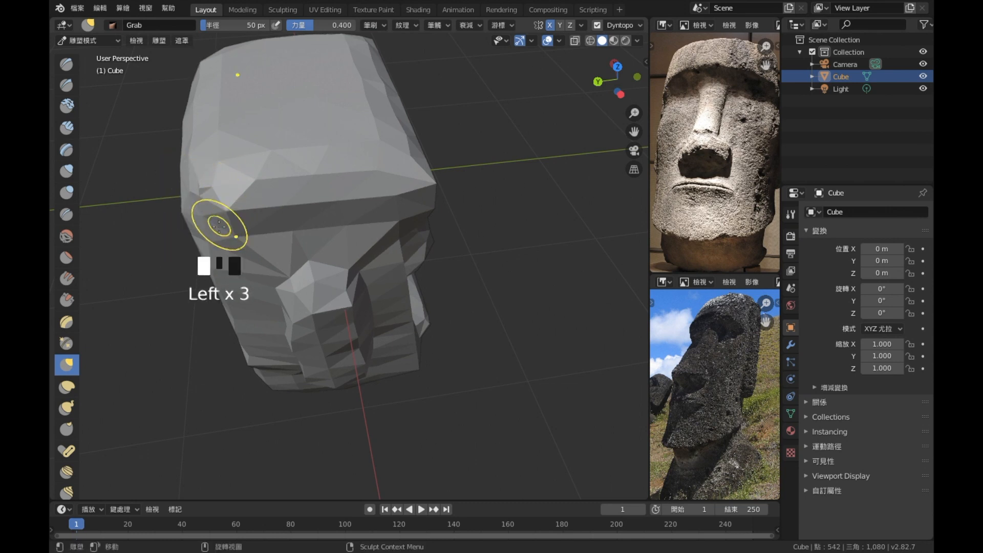
{"action": "left_click_drag", "start_coordinate": [243, 182], "coordinate": [201, 188]}
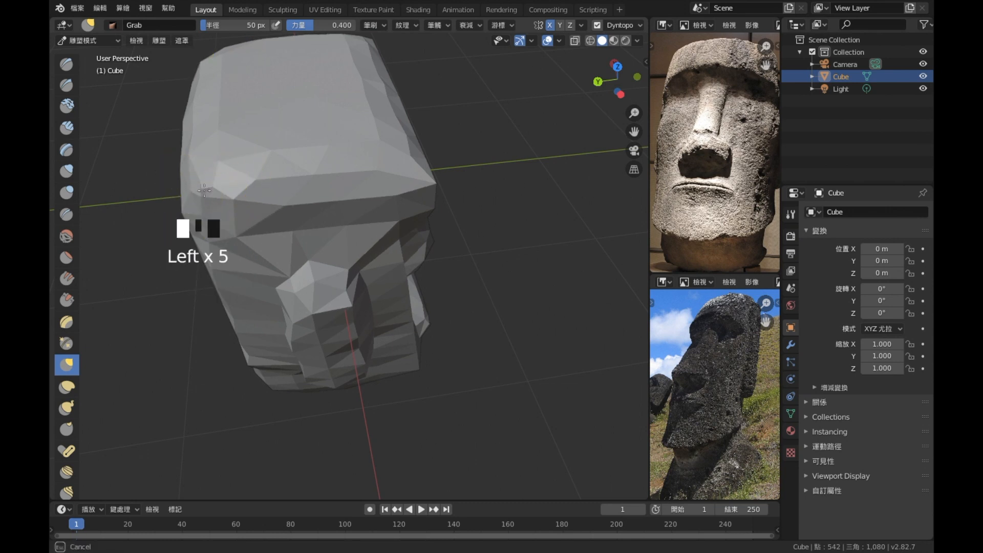
{"action": "middle_click_drag", "start_coordinate": [207, 209], "coordinate": [212, 215]}
{"action": "left_click_drag", "start_coordinate": [212, 214], "coordinate": [192, 196]}
{"action": "mouse_move", "coordinate": [227, 247]}
{"action": "left_mouse_down"}
{"action": "mouse_move", "coordinate": [208, 237]}
{"action": "mouse_move", "coordinate": [218, 238]}
{"action": "left_mouse_up"}
Step: Round the forehead's side edge above the brow and the head's upper corner with short Grab strokes
{"action": "mouse_move", "coordinate": [474, 204]}
{"action": "middle_mouse_down"}
{"action": "mouse_move", "coordinate": [408, 212]}
{"action": "mouse_move", "coordinate": [282, 184]}
{"action": "mouse_move", "coordinate": [157, 179]}
{"action": "mouse_move", "coordinate": [154, 202]}
{"action": "middle_mouse_up"}
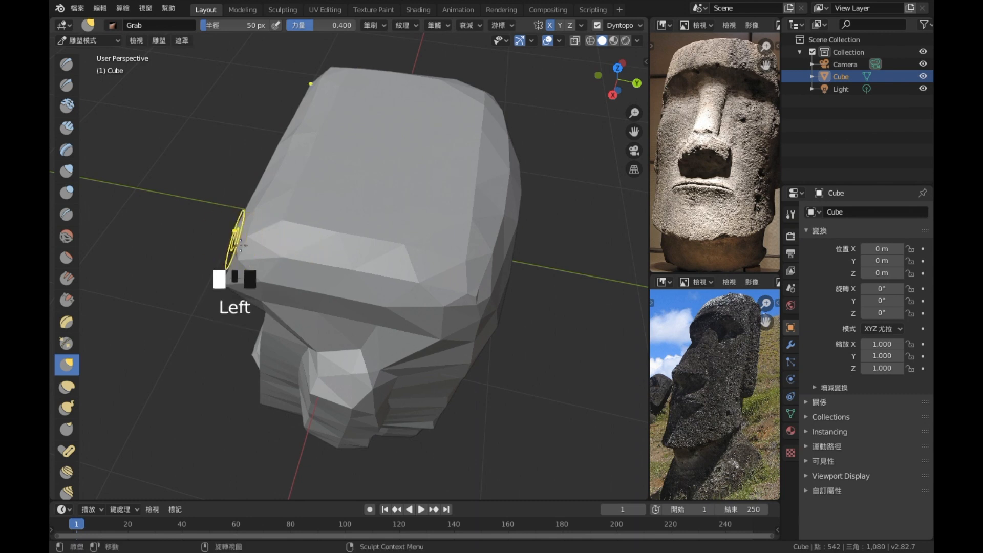
{"action": "left_click_drag", "start_coordinate": [265, 224], "coordinate": [296, 230]}
{"action": "left_click_drag", "start_coordinate": [250, 200], "coordinate": [260, 211]}
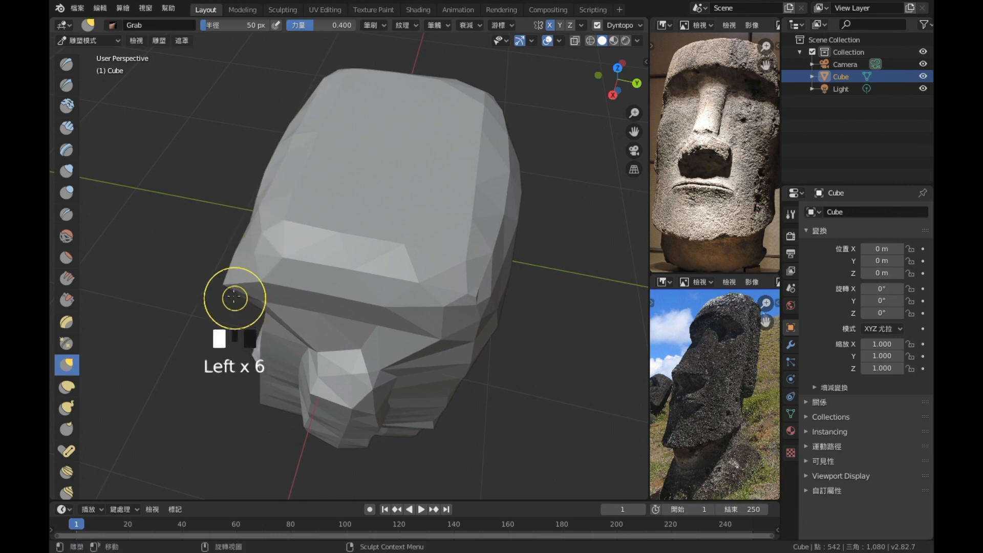
{"action": "left_click_drag", "start_coordinate": [272, 284], "coordinate": [270, 284]}
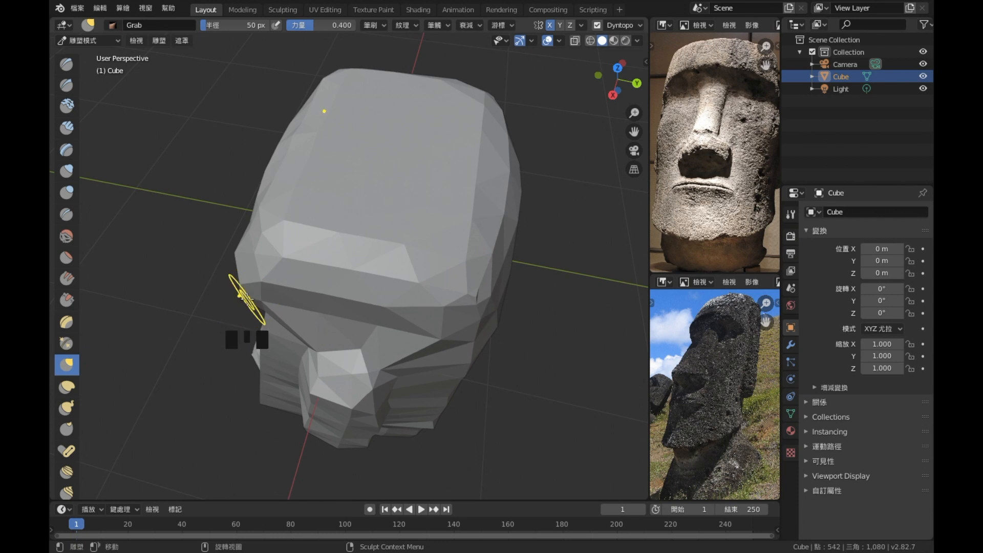
{"action": "left_click_drag", "start_coordinate": [248, 299], "coordinate": [251, 290]}
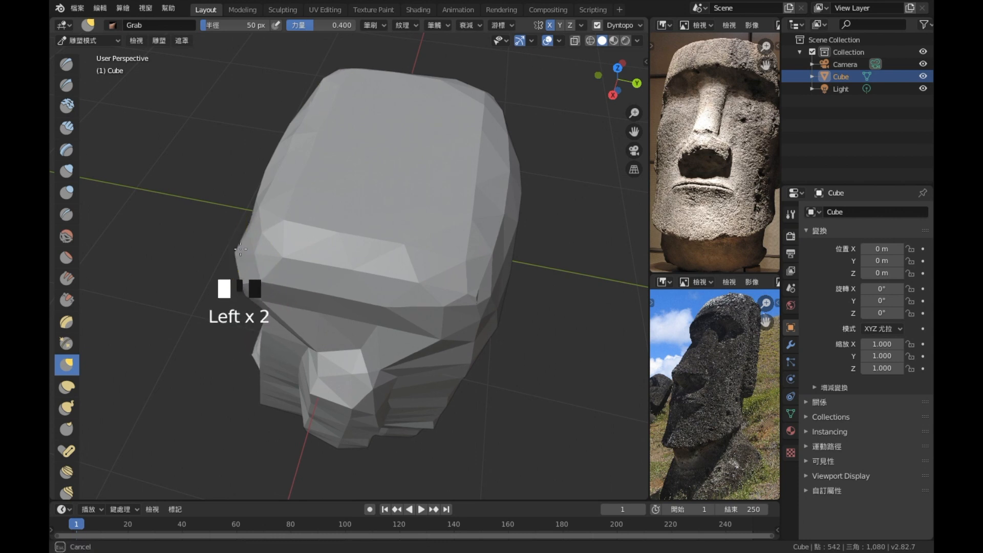
{"action": "mouse_move", "coordinate": [273, 253]}
{"action": "middle_mouse_down"}
{"action": "mouse_move", "coordinate": [432, 235]}
{"action": "mouse_move", "coordinate": [411, 266]}
{"action": "mouse_move", "coordinate": [456, 275]}
{"action": "middle_mouse_up"}
{"action": "mouse_move", "coordinate": [519, 122]}
{"action": "left_mouse_down"}
{"action": "mouse_move", "coordinate": [501, 114]}
{"action": "mouse_move", "coordinate": [509, 101]}
{"action": "mouse_move", "coordinate": [499, 89]}
{"action": "left_mouse_up"}
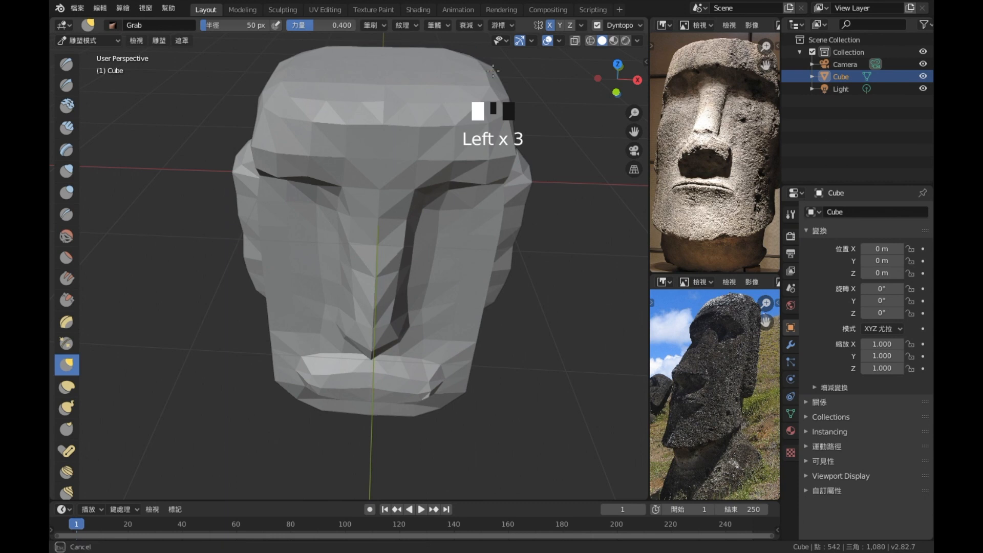
Step: Shape the eye recess beneath the brow and its inner corner beside the nose bridge with the Grab brush
{"action": "middle_click_drag", "start_coordinate": [465, 231], "coordinate": [373, 220]}
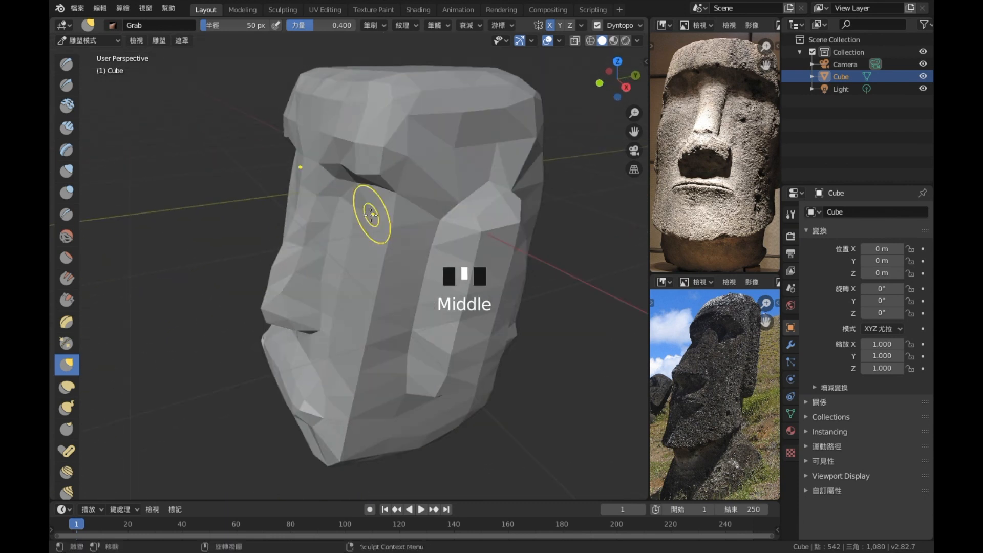
{"action": "left_click_drag", "start_coordinate": [357, 178], "coordinate": [358, 165]}
{"action": "mouse_move", "coordinate": [358, 164]}
{"action": "middle_mouse_down"}
{"action": "mouse_move", "coordinate": [358, 183]}
{"action": "mouse_move", "coordinate": [379, 158]}
{"action": "mouse_move", "coordinate": [420, 207]}
{"action": "middle_mouse_up"}
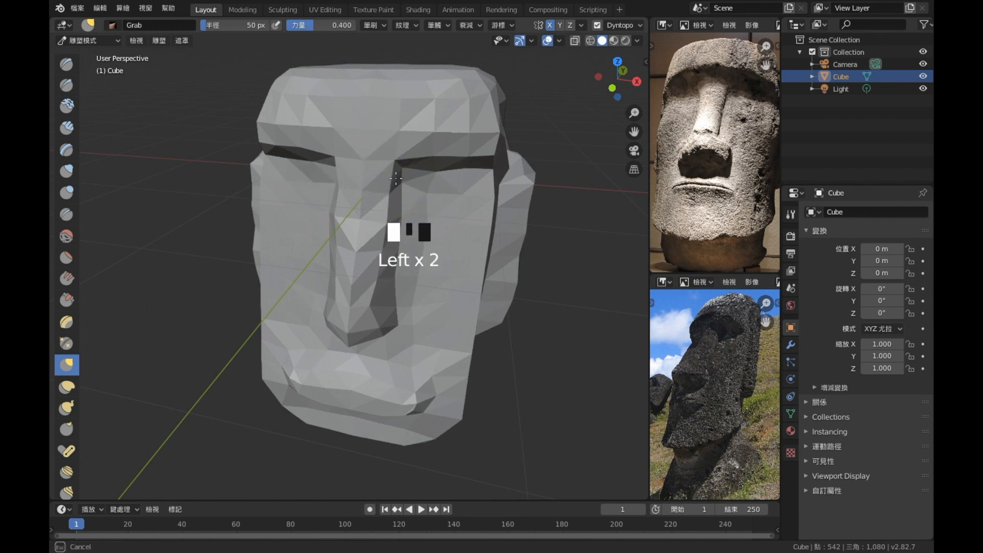
{"action": "left_click_drag", "start_coordinate": [400, 178], "coordinate": [399, 177]}
{"action": "mouse_move", "coordinate": [388, 318]}
{"action": "middle_mouse_down"}
{"action": "mouse_move", "coordinate": [393, 282]}
{"action": "mouse_move", "coordinate": [442, 325]}
{"action": "mouse_move", "coordinate": [487, 318]}
{"action": "mouse_move", "coordinate": [527, 292]}
{"action": "mouse_move", "coordinate": [527, 263]}
{"action": "mouse_move", "coordinate": [446, 255]}
{"action": "mouse_move", "coordinate": [439, 281]}
{"action": "middle_mouse_up"}
Step: Push the jaw's lower side edge inward with the Grab brush to soften its corner
{"action": "mouse_move", "coordinate": [343, 424]}
{"action": "middle_mouse_down"}
{"action": "mouse_move", "coordinate": [417, 88]}
{"action": "mouse_move", "coordinate": [520, 238]}
{"action": "mouse_move", "coordinate": [527, 296]}
{"action": "mouse_move", "coordinate": [176, 293]}
{"action": "mouse_move", "coordinate": [141, 340]}
{"action": "middle_mouse_up"}
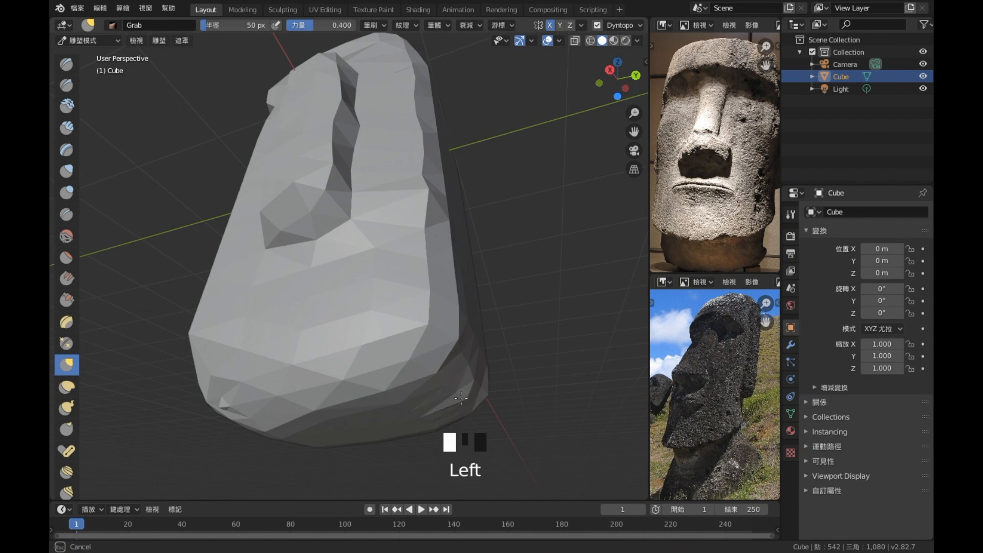
{"action": "mouse_move", "coordinate": [454, 392]}
{"action": "left_mouse_down"}
{"action": "mouse_move", "coordinate": [447, 332]}
{"action": "mouse_move", "coordinate": [427, 355]}
{"action": "mouse_move", "coordinate": [418, 336]}
{"action": "left_mouse_up"}
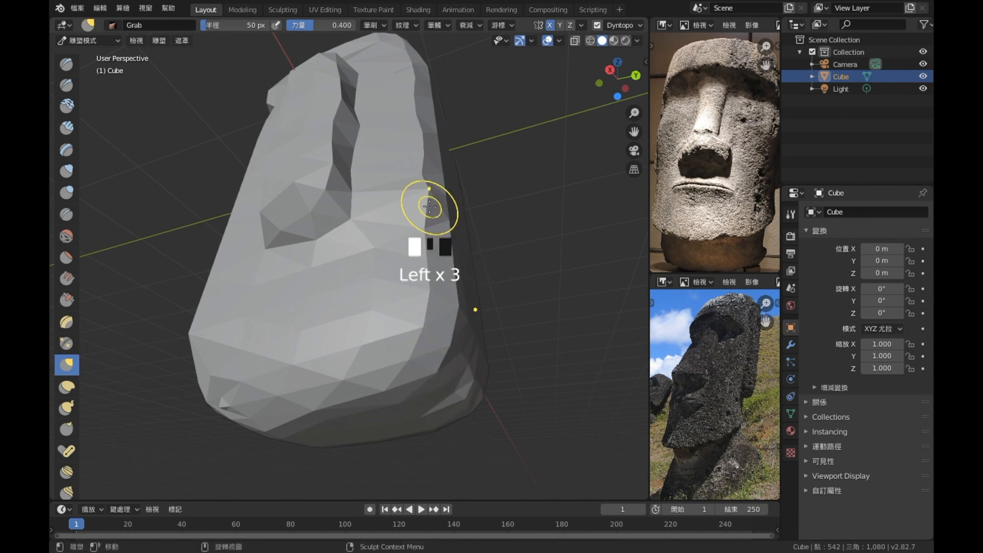
{"action": "mouse_move", "coordinate": [407, 307]}
{"action": "middle_mouse_down"}
{"action": "mouse_move", "coordinate": [389, 316]}
{"action": "mouse_move", "coordinate": [403, 316]}
{"action": "middle_mouse_up"}
{"action": "middle_click_drag", "start_coordinate": [417, 282], "coordinate": [391, 292]}
Step: Reshape the ear's lower end and rear edge with the Grab brush
{"action": "mouse_move", "coordinate": [307, 335]}
{"action": "left_mouse_down"}
{"action": "mouse_move", "coordinate": [338, 323]}
{"action": "mouse_move", "coordinate": [307, 307]}
{"action": "mouse_move", "coordinate": [325, 279]}
{"action": "mouse_move", "coordinate": [351, 272]}
{"action": "mouse_move", "coordinate": [320, 274]}
{"action": "left_mouse_up"}
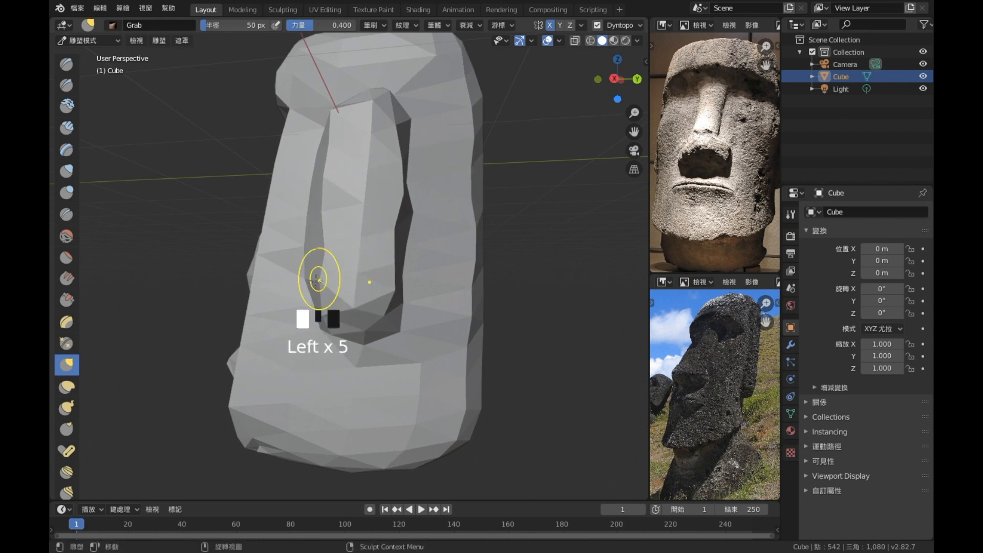
{"action": "left_click_drag", "start_coordinate": [490, 286], "coordinate": [411, 288]}
{"action": "middle_click_drag", "start_coordinate": [391, 294], "coordinate": [446, 320]}
{"action": "mouse_move", "coordinate": [392, 302]}
{"action": "left_mouse_down"}
{"action": "mouse_move", "coordinate": [413, 302]}
{"action": "mouse_move", "coordinate": [434, 272]}
{"action": "mouse_move", "coordinate": [401, 241]}
{"action": "mouse_move", "coordinate": [435, 248]}
{"action": "left_mouse_up"}
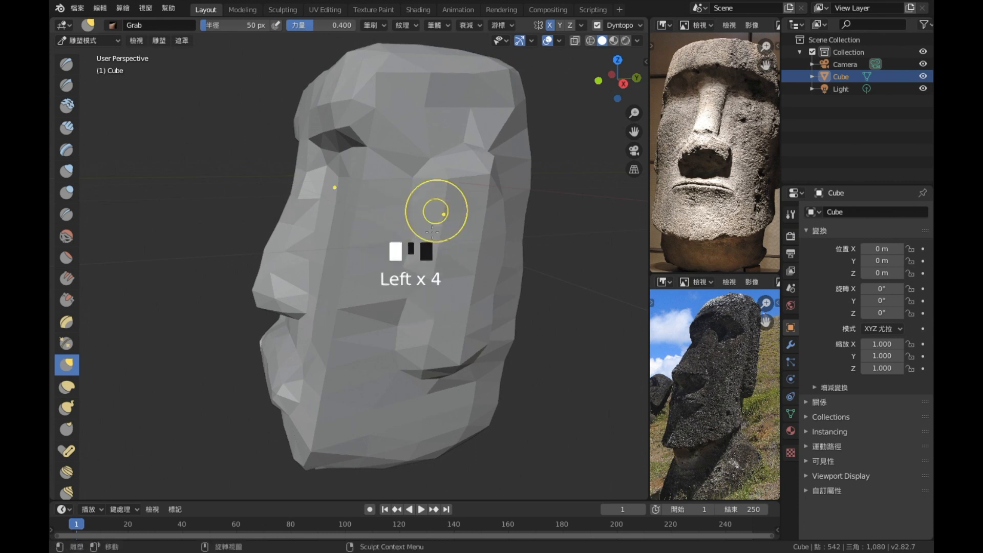
Step: Refine the ear's front edge from its middle to its upper end with Grab strokes
{"action": "middle_click_drag", "start_coordinate": [438, 325], "coordinate": [406, 314]}
{"action": "left_click_drag", "start_coordinate": [429, 245], "coordinate": [410, 220]}
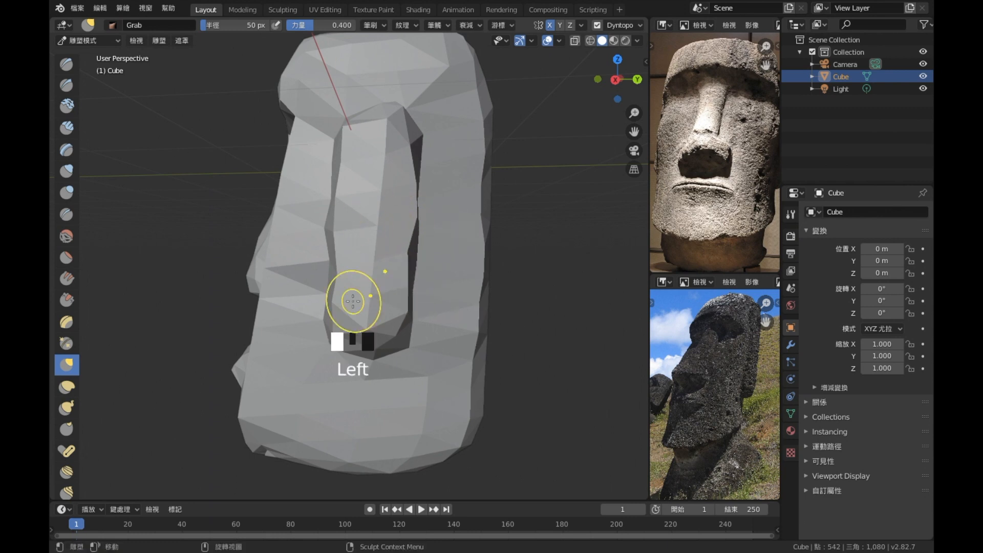
{"action": "mouse_move", "coordinate": [352, 228]}
{"action": "left_mouse_down"}
{"action": "mouse_move", "coordinate": [340, 226]}
{"action": "mouse_move", "coordinate": [374, 235]}
{"action": "mouse_move", "coordinate": [339, 232]}
{"action": "left_mouse_up"}
{"action": "left_click_drag", "start_coordinate": [348, 191], "coordinate": [347, 188]}
{"action": "left_click_drag", "start_coordinate": [338, 137], "coordinate": [363, 128]}
Step: Pull the chin's lower front edge forward and reshape the contour beneath the mouth with the Grab brush
{"action": "mouse_move", "coordinate": [363, 128]}
{"action": "middle_mouse_down"}
{"action": "mouse_move", "coordinate": [470, 324]}
{"action": "mouse_move", "coordinate": [401, 253]}
{"action": "mouse_move", "coordinate": [428, 281]}
{"action": "middle_mouse_up"}
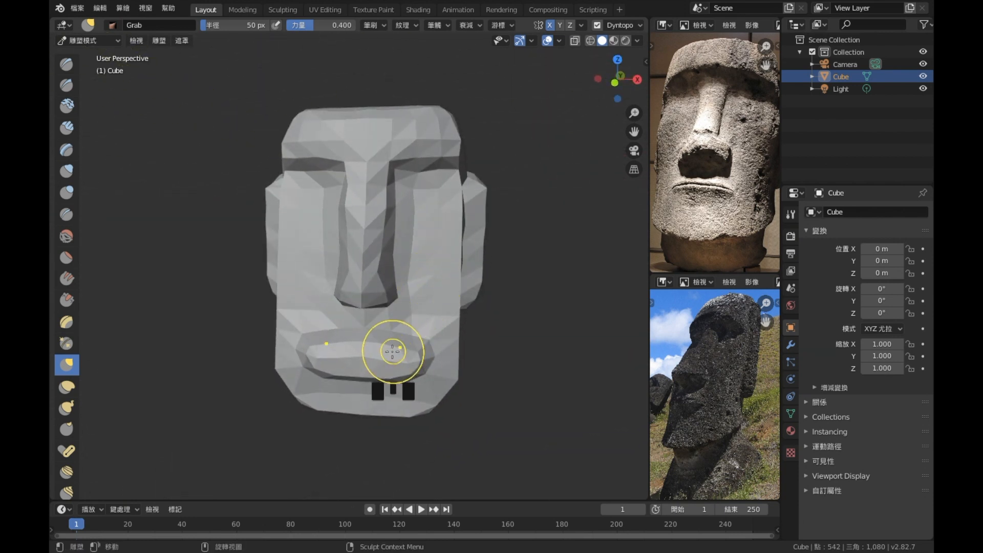
{"action": "mouse_move", "coordinate": [408, 352]}
{"action": "middle_mouse_down"}
{"action": "mouse_move", "coordinate": [384, 347]}
{"action": "mouse_move", "coordinate": [326, 300]}
{"action": "mouse_move", "coordinate": [325, 324]}
{"action": "mouse_move", "coordinate": [299, 334]}
{"action": "middle_mouse_up"}
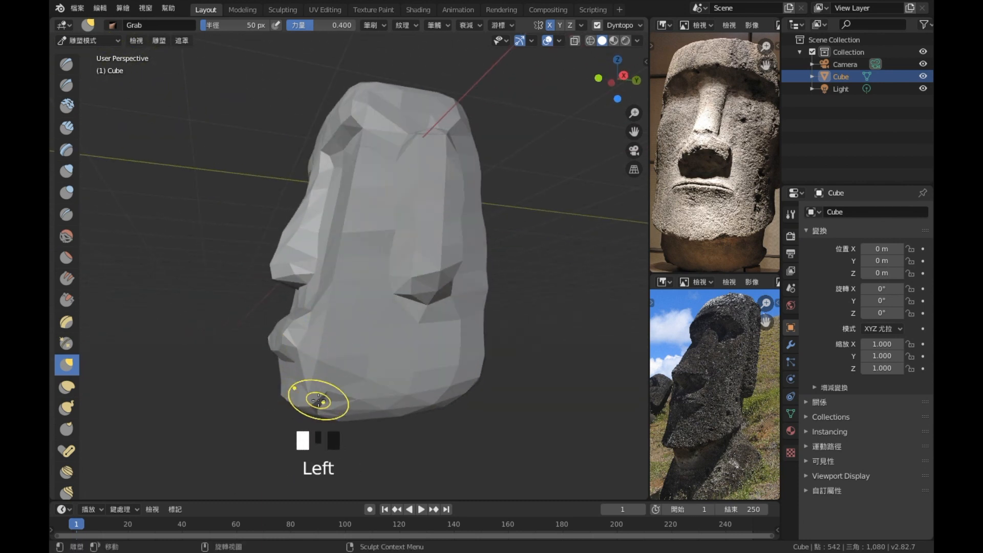
{"action": "left_click_drag", "start_coordinate": [319, 421], "coordinate": [290, 403]}
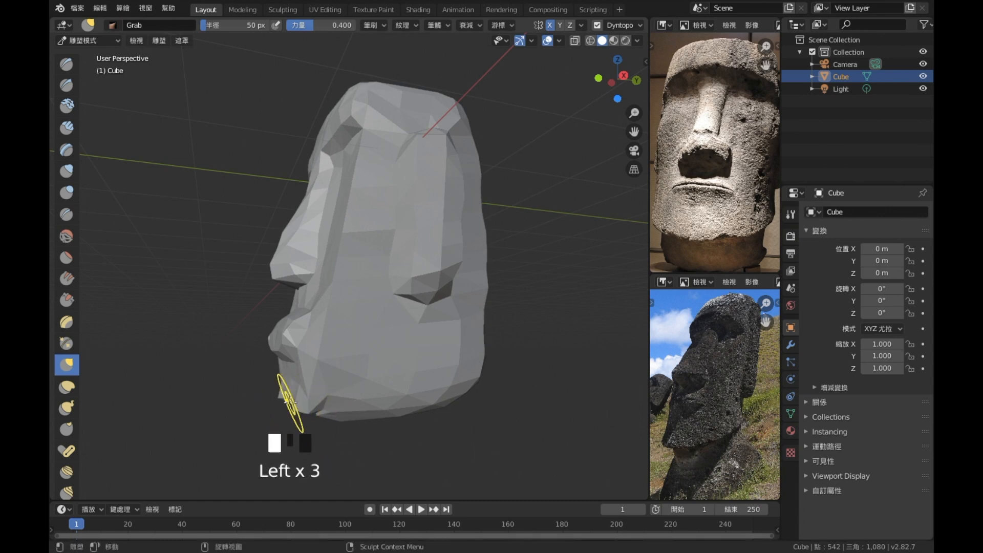
{"action": "left_click_drag", "start_coordinate": [281, 422], "coordinate": [282, 420]}
{"action": "middle_click_drag", "start_coordinate": [282, 420], "coordinate": [323, 395]}
{"action": "left_click_drag", "start_coordinate": [328, 387], "coordinate": [323, 403]}
Step: Adjust the jaw's underside behind the chin with the Grab brush to blend it into the lower edge
{"action": "middle_click_drag", "start_coordinate": [357, 404], "coordinate": [306, 414]}
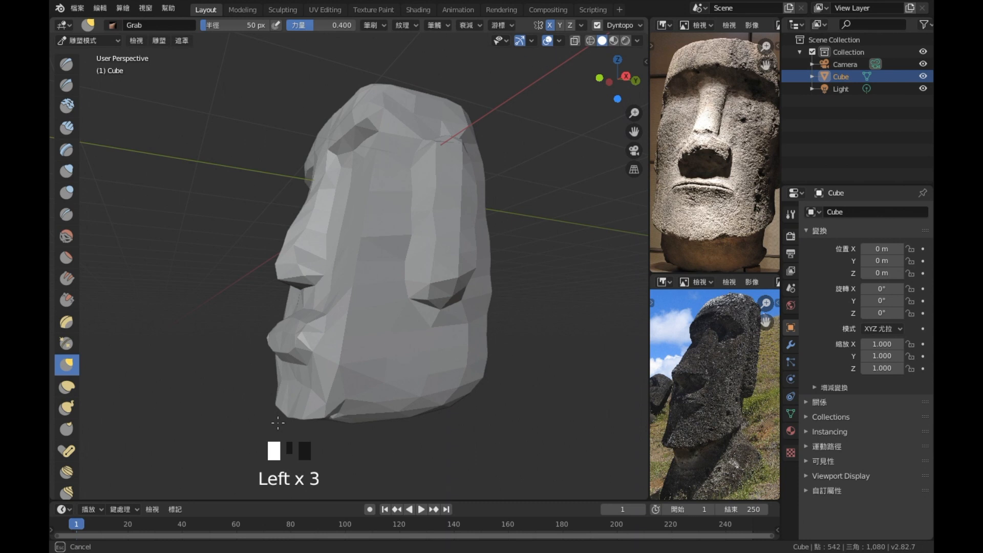
{"action": "mouse_move", "coordinate": [340, 401]}
{"action": "middle_mouse_down"}
{"action": "mouse_move", "coordinate": [333, 368]}
{"action": "mouse_move", "coordinate": [328, 387]}
{"action": "middle_mouse_up"}
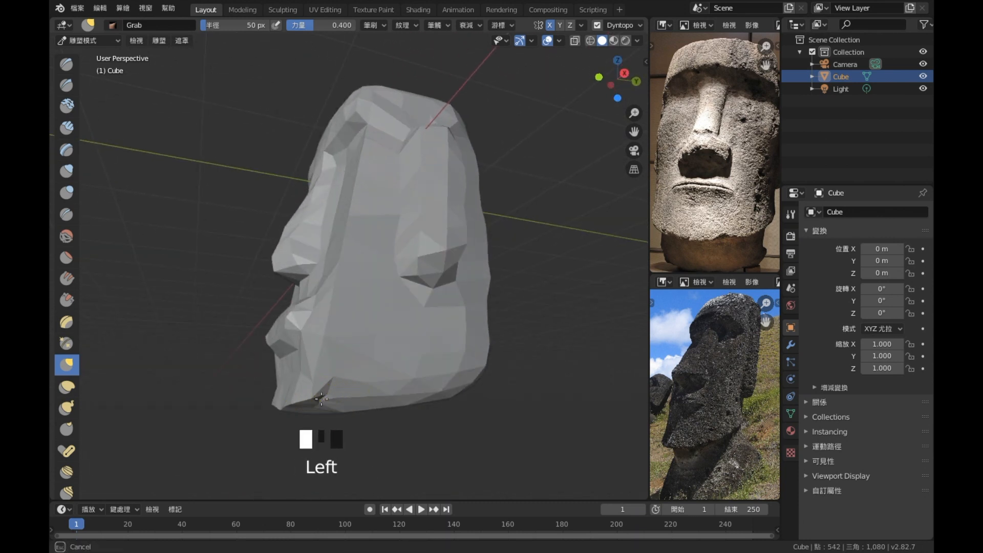
{"action": "left_click_drag", "start_coordinate": [320, 397], "coordinate": [318, 406]}
{"action": "middle_click_drag", "start_coordinate": [318, 406], "coordinate": [372, 421]}
{"action": "mouse_move", "coordinate": [373, 419]}
{"action": "left_mouse_down"}
{"action": "mouse_move", "coordinate": [393, 433]}
{"action": "mouse_move", "coordinate": [330, 405]}
{"action": "left_mouse_up"}
Step: Narrow the mouth by pulling its corners inward with repeated Grab strokes
{"action": "mouse_move", "coordinate": [329, 405]}
{"action": "middle_mouse_down"}
{"action": "mouse_move", "coordinate": [467, 429]}
{"action": "mouse_move", "coordinate": [417, 423]}
{"action": "mouse_move", "coordinate": [430, 400]}
{"action": "middle_mouse_up"}
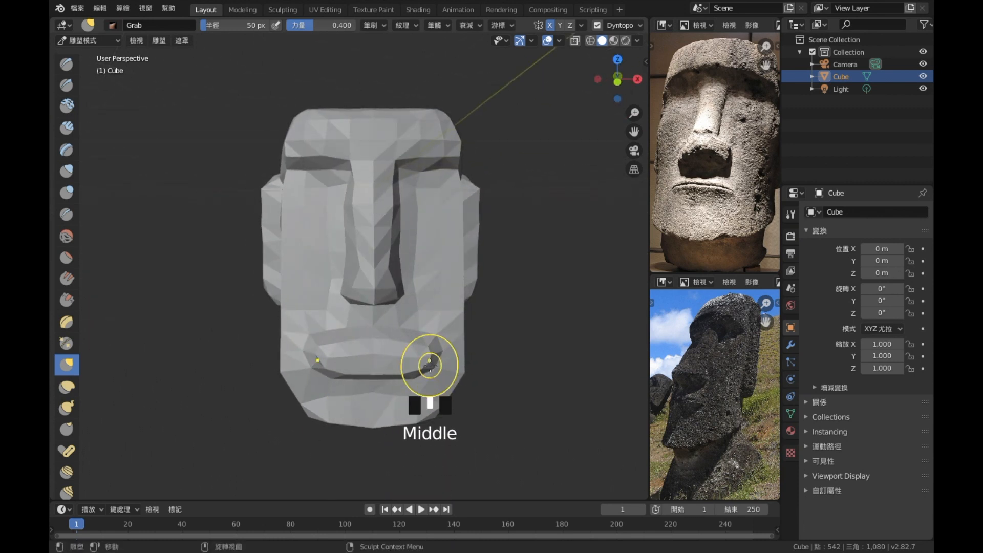
{"action": "mouse_move", "coordinate": [432, 360]}
{"action": "left_mouse_down"}
{"action": "mouse_move", "coordinate": [404, 372]}
{"action": "mouse_move", "coordinate": [394, 353]}
{"action": "mouse_move", "coordinate": [434, 358]}
{"action": "mouse_move", "coordinate": [424, 346]}
{"action": "mouse_move", "coordinate": [373, 345]}
{"action": "left_mouse_up"}
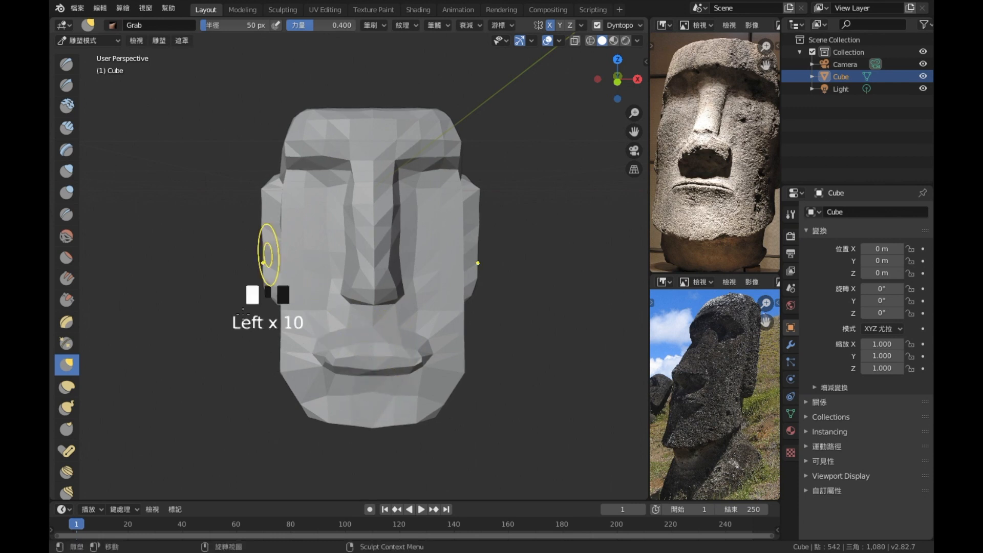
Step: Carve from the eye recess down the cheek to the jaw with subtractive Clay brush strokes
{"action": "left_click", "coordinate": [66, 91]}
{"action": "left_click_drag", "start_coordinate": [341, 352], "coordinate": [384, 351]}
{"action": "key", "text": "super+z"}
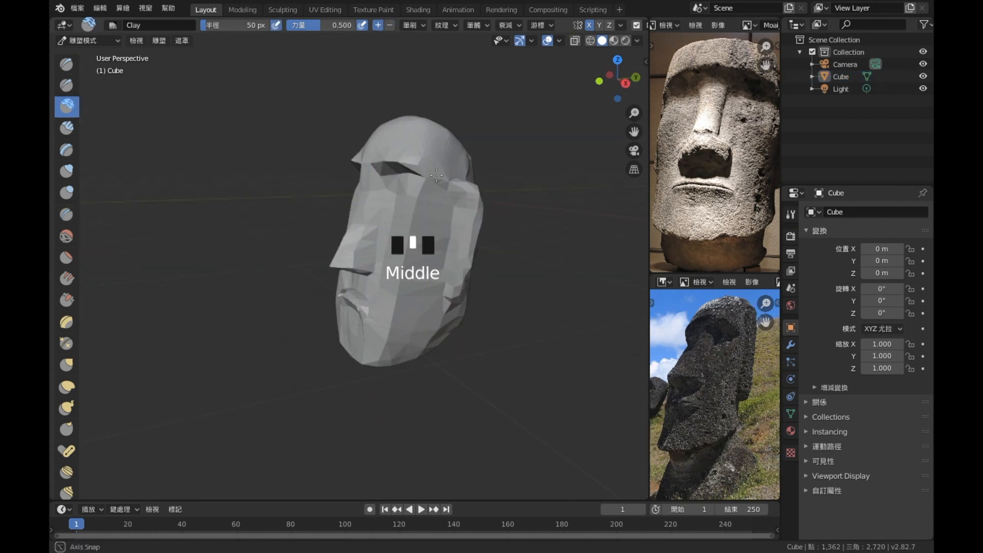
{"action": "left_click_drag", "start_coordinate": [394, 166], "coordinate": [405, 197], "text": "ctrl"}
{"action": "left_click_drag", "start_coordinate": [384, 164], "coordinate": [405, 220], "text": "ctrl"}
{"action": "left_click_drag", "start_coordinate": [407, 176], "coordinate": [417, 220], "text": "ctrl"}
{"action": "mouse_move", "coordinate": [415, 180]}
{"action": "left_mouse_down", "text": "ctrl"}
{"action": "mouse_move", "coordinate": [435, 236]}
{"action": "mouse_move", "coordinate": [410, 235]}
{"action": "left_mouse_up", "text": "ctrl"}
{"action": "left_click_drag", "start_coordinate": [417, 193], "coordinate": [423, 236], "text": "ctrl"}
{"action": "left_click_drag", "start_coordinate": [414, 198], "coordinate": [403, 274], "text": "ctrl"}
{"action": "left_click_drag", "start_coordinate": [402, 262], "coordinate": [394, 308], "text": "ctrl"}
{"action": "left_click_drag", "start_coordinate": [394, 297], "coordinate": [386, 334], "text": "ctrl"}
Step: Extend the subtractive Clay strokes across the lower face and around the head to refine its surface
{"action": "middle_click_drag", "start_coordinate": [373, 350], "coordinate": [401, 283]}
{"action": "left_click_drag", "start_coordinate": [404, 287], "coordinate": [420, 295], "text": "ctrl"}
{"action": "left_click_drag", "start_coordinate": [415, 290], "coordinate": [400, 302], "text": "ctrl"}
{"action": "left_click_drag", "start_coordinate": [402, 297], "coordinate": [384, 308], "text": "ctrl"}
{"action": "mouse_move", "coordinate": [401, 294]}
{"action": "middle_mouse_down"}
{"action": "mouse_move", "coordinate": [337, 263]}
{"action": "mouse_move", "coordinate": [333, 225]}
{"action": "middle_mouse_up"}
{"action": "mouse_move", "coordinate": [337, 220]}
{"action": "left_mouse_down", "text": "ctrl"}
{"action": "mouse_move", "coordinate": [353, 257]}
{"action": "mouse_move", "coordinate": [366, 226]}
{"action": "left_mouse_up", "text": "ctrl"}
{"action": "left_click_drag", "start_coordinate": [368, 246], "coordinate": [401, 202], "text": "ctrl"}
{"action": "mouse_move", "coordinate": [369, 215]}
{"action": "left_mouse_down", "text": "ctrl"}
{"action": "mouse_move", "coordinate": [323, 200]}
{"action": "mouse_move", "coordinate": [338, 226]}
{"action": "left_mouse_up", "text": "ctrl"}
{"action": "middle_click_drag", "start_coordinate": [353, 241], "coordinate": [384, 293]}
{"action": "mouse_move", "coordinate": [369, 256]}
{"action": "left_mouse_down", "text": "ctrl"}
{"action": "mouse_move", "coordinate": [345, 165]}
{"action": "mouse_move", "coordinate": [355, 266]}
{"action": "mouse_move", "coordinate": [313, 222]}
{"action": "left_mouse_up", "text": "ctrl"}
{"action": "left_click_drag", "start_coordinate": [312, 222], "coordinate": [320, 193], "text": "ctrl"}
Step: Work subtractive Clay strokes around the mouth, the nose and the sides of the face
{"action": "middle_click_drag", "start_coordinate": [320, 194], "coordinate": [487, 251]}
{"action": "scroll", "coordinate": [488, 251], "scroll_direction": "up", "scroll_amount": 3}
{"action": "left_click_drag", "start_coordinate": [435, 282], "coordinate": [417, 281], "text": "ctrl"}
{"action": "left_click_drag", "start_coordinate": [417, 281], "coordinate": [423, 302], "text": "ctrl"}
{"action": "mouse_move", "coordinate": [424, 264]}
{"action": "left_mouse_down", "text": "ctrl"}
{"action": "mouse_move", "coordinate": [410, 159]}
{"action": "mouse_move", "coordinate": [425, 136]}
{"action": "mouse_move", "coordinate": [370, 281]}
{"action": "left_mouse_up", "text": "ctrl"}
{"action": "mouse_move", "coordinate": [371, 282]}
{"action": "middle_mouse_down"}
{"action": "mouse_move", "coordinate": [330, 314]}
{"action": "mouse_move", "coordinate": [268, 314]}
{"action": "mouse_move", "coordinate": [389, 220]}
{"action": "middle_mouse_up"}
{"action": "mouse_move", "coordinate": [507, 159]}
{"action": "left_mouse_down", "text": "ctrl"}
{"action": "mouse_move", "coordinate": [509, 136]}
{"action": "mouse_move", "coordinate": [510, 231]}
{"action": "left_mouse_up", "text": "ctrl"}
{"action": "mouse_move", "coordinate": [509, 231]}
{"action": "middle_mouse_down"}
{"action": "mouse_move", "coordinate": [494, 250]}
{"action": "mouse_move", "coordinate": [409, 250]}
{"action": "mouse_move", "coordinate": [297, 230]}
{"action": "middle_mouse_up"}
{"action": "mouse_move", "coordinate": [297, 231]}
{"action": "left_mouse_down", "text": "ctrl"}
{"action": "mouse_move", "coordinate": [254, 155]}
{"action": "mouse_move", "coordinate": [307, 253]}
{"action": "left_mouse_up", "text": "ctrl"}
{"action": "middle_click_drag", "start_coordinate": [307, 254], "coordinate": [238, 246]}
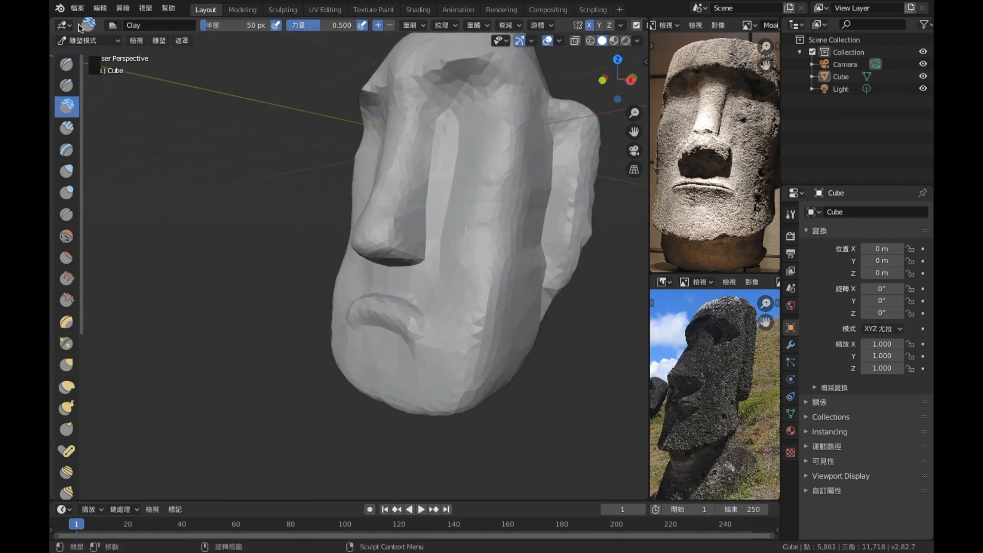
Step: Move a row of vertices along the middle of the lips in Edit Mode to start the mouth slit, and return to Sculpt Mode
{"action": "key", "text": "Tab"}
{"action": "middle_click_drag", "start_coordinate": [336, 297], "coordinate": [377, 310]}
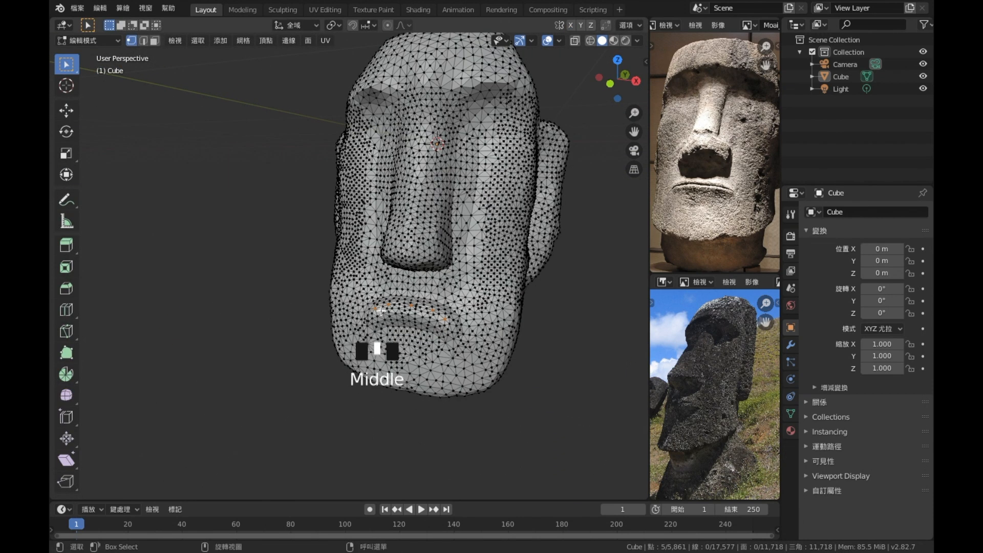
{"action": "scroll", "coordinate": [415, 338], "scroll_direction": "up", "scroll_amount": 3}
{"action": "left_click", "coordinate": [429, 345]}
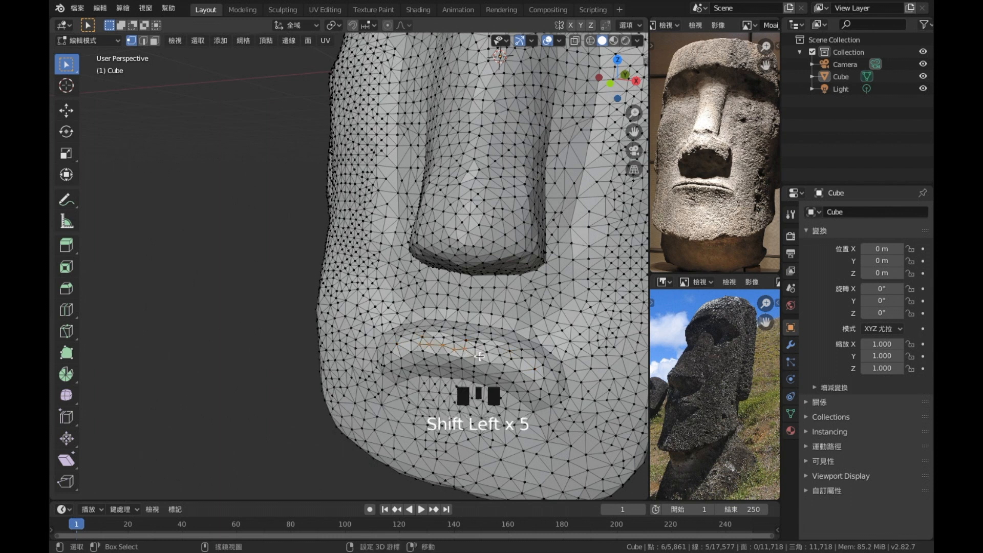
{"action": "key", "text": "g"}
{"action": "mouse_move", "coordinate": [438, 354]}
{"action": "middle_mouse_down"}
{"action": "mouse_move", "coordinate": [259, 316]}
{"action": "mouse_move", "coordinate": [301, 291]}
{"action": "mouse_move", "coordinate": [336, 337]}
{"action": "mouse_move", "coordinate": [278, 287]}
{"action": "mouse_move", "coordinate": [270, 304]}
{"action": "middle_mouse_up"}
{"action": "left_click", "coordinate": [256, 313]}
{"action": "key", "text": "z"}
{"action": "key", "text": "ctrl+Tab"}
Step: Shape the mouth slit and the lip corners with the Grab brush
{"action": "scroll", "coordinate": [327, 300], "scroll_direction": "down", "scroll_amount": 3}
{"action": "scroll", "coordinate": [270, 304], "scroll_direction": "up", "scroll_amount": 3}
{"action": "left_click", "coordinate": [67, 365]}
{"action": "mouse_move", "coordinate": [424, 345]}
{"action": "left_mouse_down"}
{"action": "mouse_move", "coordinate": [384, 361]}
{"action": "mouse_move", "coordinate": [392, 342]}
{"action": "left_mouse_up"}
{"action": "middle_click_drag", "start_coordinate": [383, 357], "coordinate": [470, 352]}
{"action": "scroll", "coordinate": [471, 352], "scroll_direction": "up", "scroll_amount": 2}
{"action": "left_click", "coordinate": [551, 325]}
{"action": "mouse_move", "coordinate": [551, 325]}
{"action": "middle_mouse_down"}
{"action": "mouse_move", "coordinate": [511, 362]}
{"action": "mouse_move", "coordinate": [485, 323]}
{"action": "middle_mouse_up"}
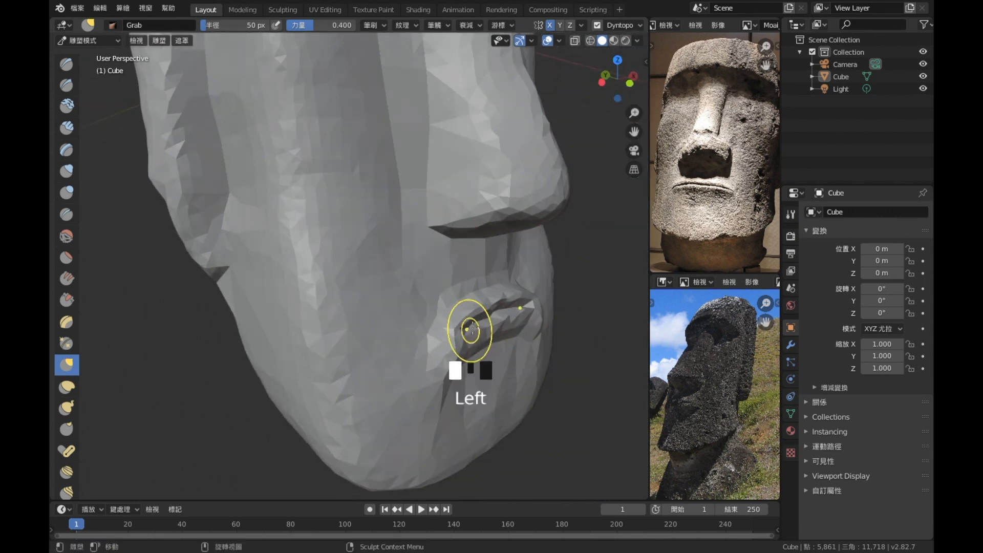
{"action": "left_click_drag", "start_coordinate": [500, 314], "coordinate": [499, 312]}
{"action": "scroll", "coordinate": [465, 340], "scroll_direction": "down", "scroll_amount": 5}
{"action": "mouse_move", "coordinate": [499, 312]}
{"action": "middle_mouse_down"}
{"action": "mouse_move", "coordinate": [466, 340]}
{"action": "mouse_move", "coordinate": [465, 360]}
{"action": "mouse_move", "coordinate": [410, 353]}
{"action": "middle_mouse_up"}
{"action": "left_click_drag", "start_coordinate": [440, 135], "coordinate": [423, 134]}
{"action": "key", "text": "ctrl+z"}
Step: Shape the side of the nose near its tip with short Grab strokes
{"action": "middle_click_drag", "start_coordinate": [426, 135], "coordinate": [387, 212]}
{"action": "left_click_drag", "start_coordinate": [386, 205], "coordinate": [393, 204]}
{"action": "left_click_drag", "start_coordinate": [391, 205], "coordinate": [384, 204]}
{"action": "left_click_drag", "start_coordinate": [382, 203], "coordinate": [367, 203]}
Step: Define the ear's lower end by pulling it downward with the Grab brush
{"action": "mouse_move", "coordinate": [403, 211]}
{"action": "middle_mouse_down"}
{"action": "mouse_move", "coordinate": [516, 242]}
{"action": "mouse_move", "coordinate": [530, 258]}
{"action": "middle_mouse_up"}
{"action": "middle_click_drag", "start_coordinate": [447, 263], "coordinate": [314, 227]}
{"action": "left_click_drag", "start_coordinate": [493, 260], "coordinate": [494, 262]}
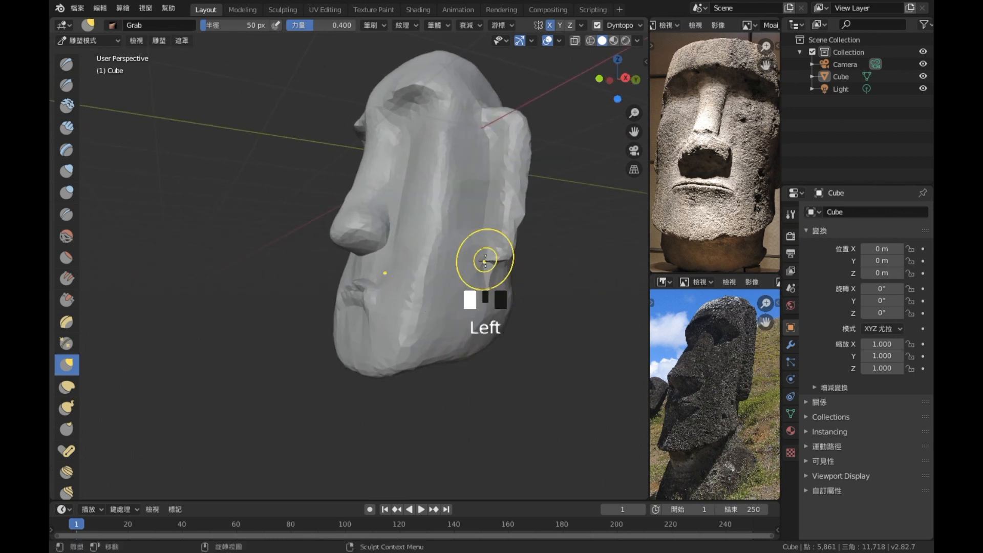
{"action": "middle_click_drag", "start_coordinate": [449, 177], "coordinate": [475, 213]}
{"action": "left_click_drag", "start_coordinate": [492, 237], "coordinate": [494, 251]}
{"action": "left_click_drag", "start_coordinate": [484, 261], "coordinate": [487, 265]}
{"action": "left_click_drag", "start_coordinate": [487, 270], "coordinate": [487, 277]}
Step: Adjust the inner brow and the eye recess below it with short Grab strokes
{"action": "mouse_move", "coordinate": [467, 314]}
{"action": "middle_mouse_down"}
{"action": "mouse_move", "coordinate": [437, 259]}
{"action": "mouse_move", "coordinate": [451, 241]}
{"action": "mouse_move", "coordinate": [449, 149]}
{"action": "middle_mouse_up"}
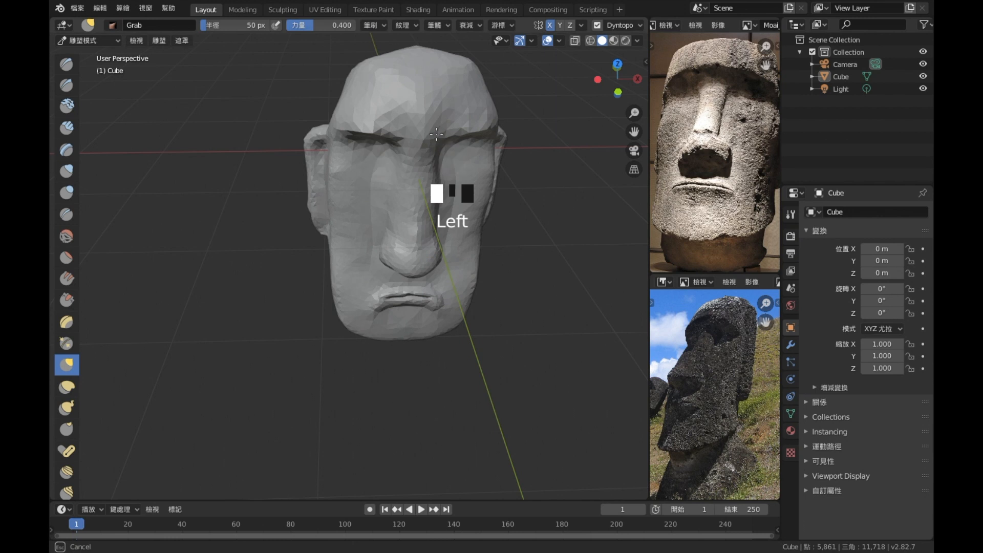
{"action": "left_click_drag", "start_coordinate": [436, 135], "coordinate": [436, 134]}
{"action": "middle_click_drag", "start_coordinate": [436, 134], "coordinate": [356, 219]}
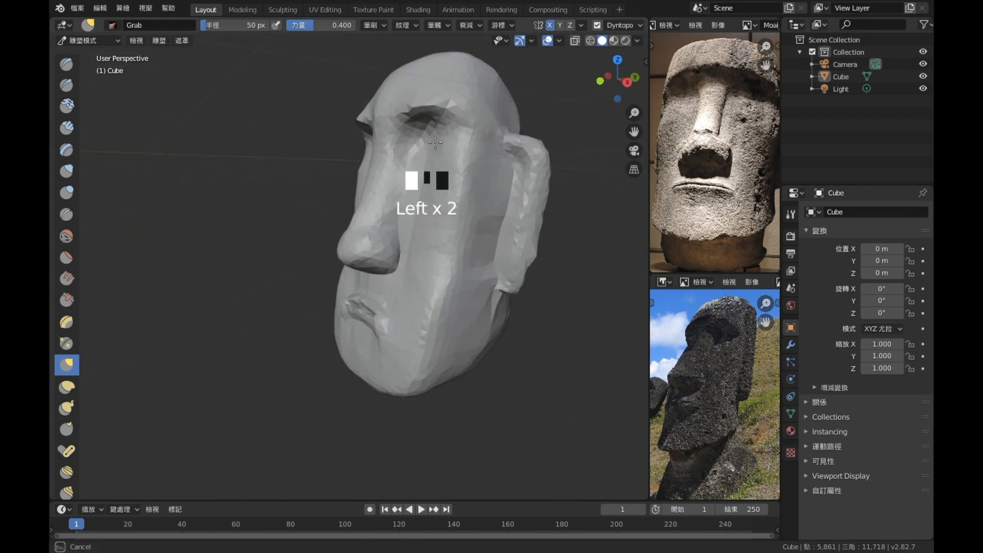
{"action": "left_click_drag", "start_coordinate": [435, 143], "coordinate": [438, 143]}
{"action": "middle_click_drag", "start_coordinate": [410, 203], "coordinate": [442, 210]}
{"action": "left_click", "coordinate": [442, 212]}
Step: Refine the contours of the cranium's side, the forehead and the brow with short Grab strokes
{"action": "middle_click_drag", "start_coordinate": [427, 309], "coordinate": [336, 156]}
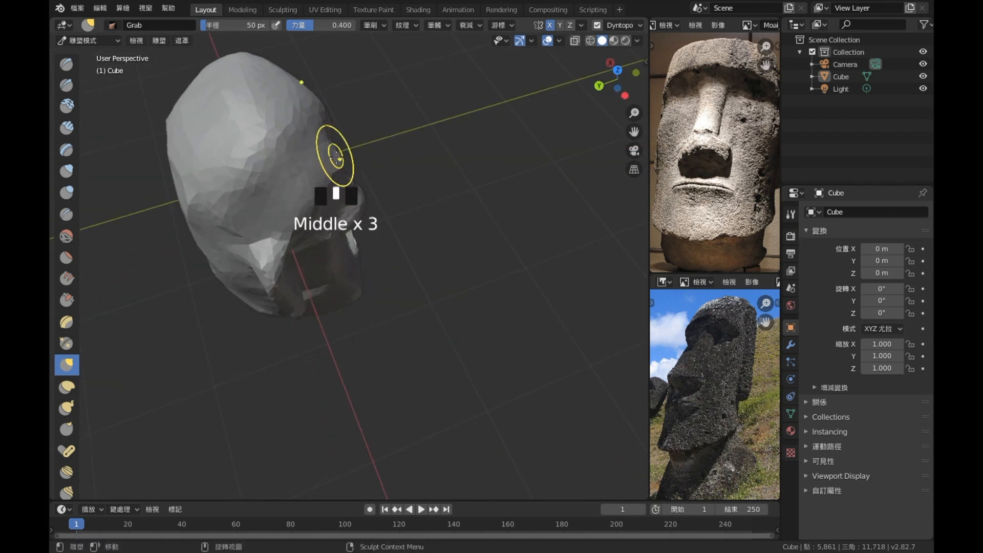
{"action": "left_click_drag", "start_coordinate": [338, 147], "coordinate": [342, 146]}
{"action": "middle_click_drag", "start_coordinate": [432, 233], "coordinate": [383, 215]}
{"action": "mouse_move", "coordinate": [301, 142]}
{"action": "middle_mouse_down"}
{"action": "mouse_move", "coordinate": [266, 154]}
{"action": "mouse_move", "coordinate": [327, 179]}
{"action": "middle_mouse_up"}
{"action": "left_click_drag", "start_coordinate": [241, 197], "coordinate": [252, 202]}
{"action": "mouse_move", "coordinate": [265, 209]}
{"action": "middle_mouse_down"}
{"action": "mouse_move", "coordinate": [312, 194]}
{"action": "mouse_move", "coordinate": [297, 220]}
{"action": "middle_mouse_up"}
{"action": "left_click_drag", "start_coordinate": [263, 283], "coordinate": [263, 290]}
{"action": "left_click_drag", "start_coordinate": [265, 290], "coordinate": [273, 295]}
{"action": "left_click_drag", "start_coordinate": [280, 308], "coordinate": [284, 313]}
{"action": "middle_click_drag", "start_coordinate": [285, 315], "coordinate": [304, 220]}
{"action": "left_click_drag", "start_coordinate": [306, 221], "coordinate": [310, 225]}
{"action": "left_click_drag", "start_coordinate": [324, 265], "coordinate": [325, 265]}
Step: Push a pair of nostrils into the underside of the nose with the Grab brush
{"action": "scroll", "coordinate": [305, 311], "scroll_direction": "down", "scroll_amount": 4}
{"action": "mouse_move", "coordinate": [376, 307]}
{"action": "middle_mouse_down"}
{"action": "mouse_move", "coordinate": [306, 312]}
{"action": "mouse_move", "coordinate": [359, 287]}
{"action": "mouse_move", "coordinate": [225, 307]}
{"action": "mouse_move", "coordinate": [289, 302]}
{"action": "middle_mouse_up"}
{"action": "scroll", "coordinate": [391, 302], "scroll_direction": "up", "scroll_amount": 1}
{"action": "scroll", "coordinate": [461, 217], "scroll_direction": "up", "scroll_amount": 7}
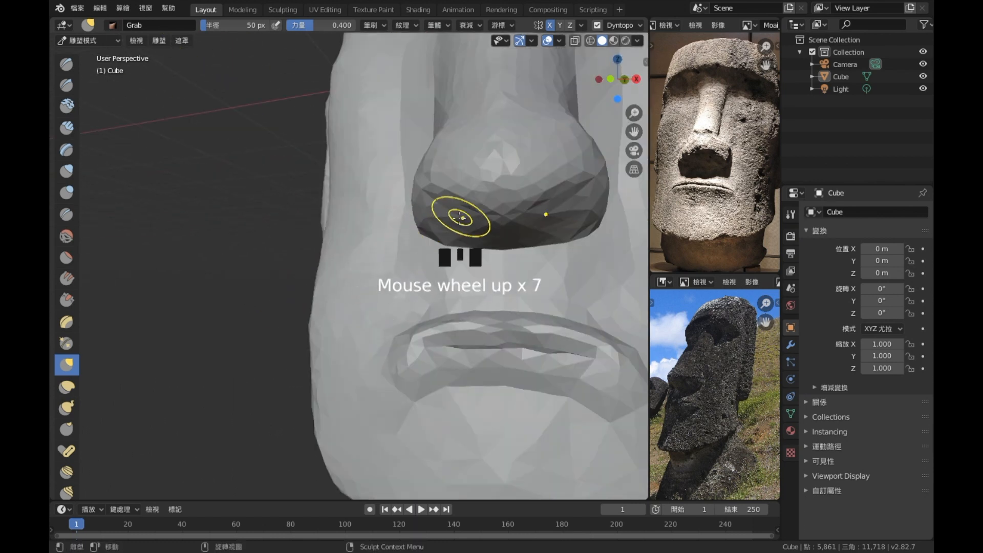
{"action": "left_click_drag", "start_coordinate": [488, 179], "coordinate": [488, 178]}
{"action": "scroll", "coordinate": [494, 292], "scroll_direction": "down", "scroll_amount": 4}
{"action": "mouse_move", "coordinate": [492, 302]}
{"action": "middle_mouse_down"}
{"action": "mouse_move", "coordinate": [470, 318]}
{"action": "mouse_move", "coordinate": [456, 300]}
{"action": "mouse_move", "coordinate": [500, 302]}
{"action": "middle_mouse_up"}
{"action": "scroll", "coordinate": [507, 212], "scroll_direction": "up", "scroll_amount": 3}
{"action": "left_click", "coordinate": [506, 217]}
{"action": "left_click", "coordinate": [509, 220]}
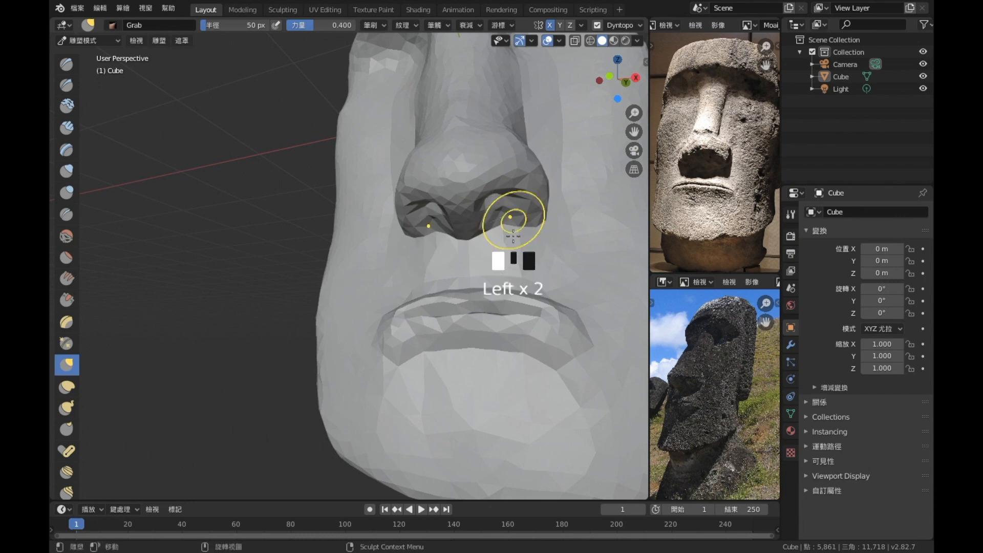
Step: Refine the jaw edge beneath the ear with short Grab strokes
{"action": "scroll", "coordinate": [509, 220], "scroll_direction": "down", "scroll_amount": 4}
{"action": "middle_click_drag", "start_coordinate": [509, 220], "coordinate": [510, 243]}
{"action": "scroll", "coordinate": [496, 290], "scroll_direction": "down", "scroll_amount": 2}
{"action": "middle_click_drag", "start_coordinate": [436, 225], "coordinate": [425, 319]}
{"action": "scroll", "coordinate": [438, 321], "scroll_direction": "up", "scroll_amount": 1}
{"action": "left_click_drag", "start_coordinate": [449, 345], "coordinate": [453, 355]}
{"action": "mouse_move", "coordinate": [465, 349]}
{"action": "left_mouse_down"}
{"action": "mouse_move", "coordinate": [470, 361]}
{"action": "mouse_move", "coordinate": [470, 346]}
{"action": "left_mouse_up"}
{"action": "left_click", "coordinate": [497, 345]}
Step: Touch up the side of the nose, the jaw and the cheek with the Grab brush
{"action": "left_click_drag", "start_coordinate": [374, 278], "coordinate": [363, 246]}
{"action": "mouse_move", "coordinate": [410, 237]}
{"action": "middle_mouse_down"}
{"action": "mouse_move", "coordinate": [428, 143]}
{"action": "mouse_move", "coordinate": [385, 155]}
{"action": "mouse_move", "coordinate": [401, 98]}
{"action": "mouse_move", "coordinate": [564, 248]}
{"action": "mouse_move", "coordinate": [487, 345]}
{"action": "mouse_move", "coordinate": [417, 369]}
{"action": "middle_mouse_up"}
{"action": "left_click", "coordinate": [480, 347]}
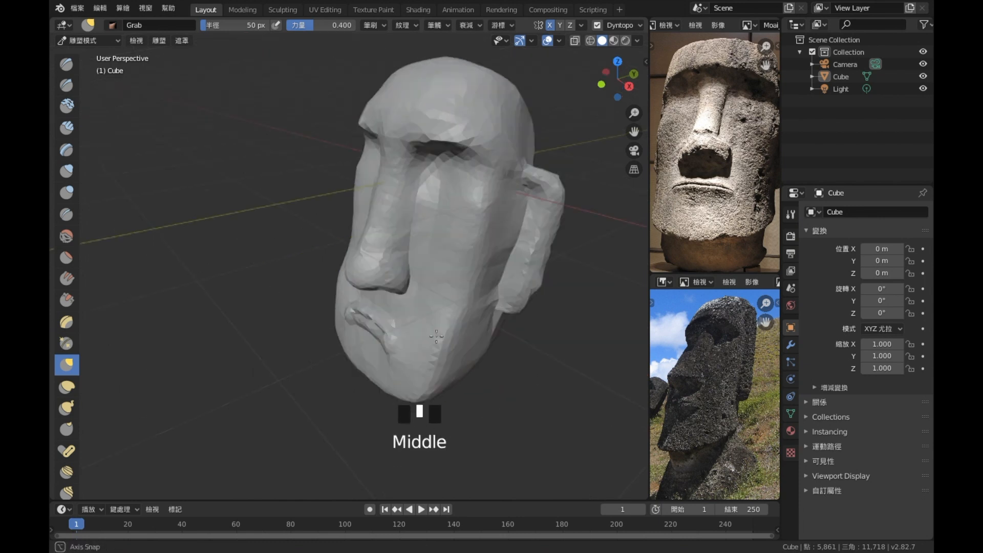
{"action": "scroll", "coordinate": [472, 323], "scroll_direction": "down", "scroll_amount": 2}
{"action": "middle_click_drag", "start_coordinate": [472, 322], "coordinate": [562, 236], "text": "shift"}
{"action": "left_click", "coordinate": [410, 268]}
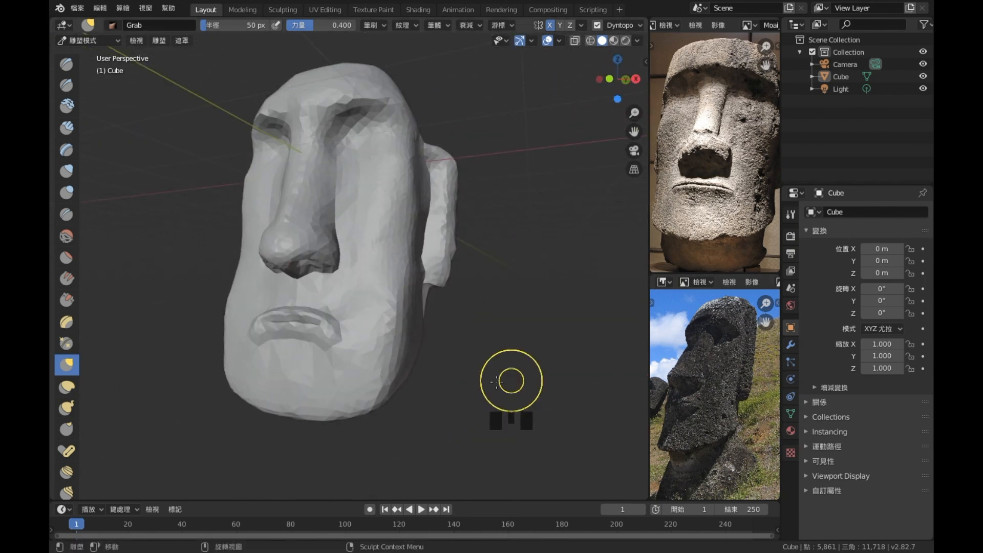